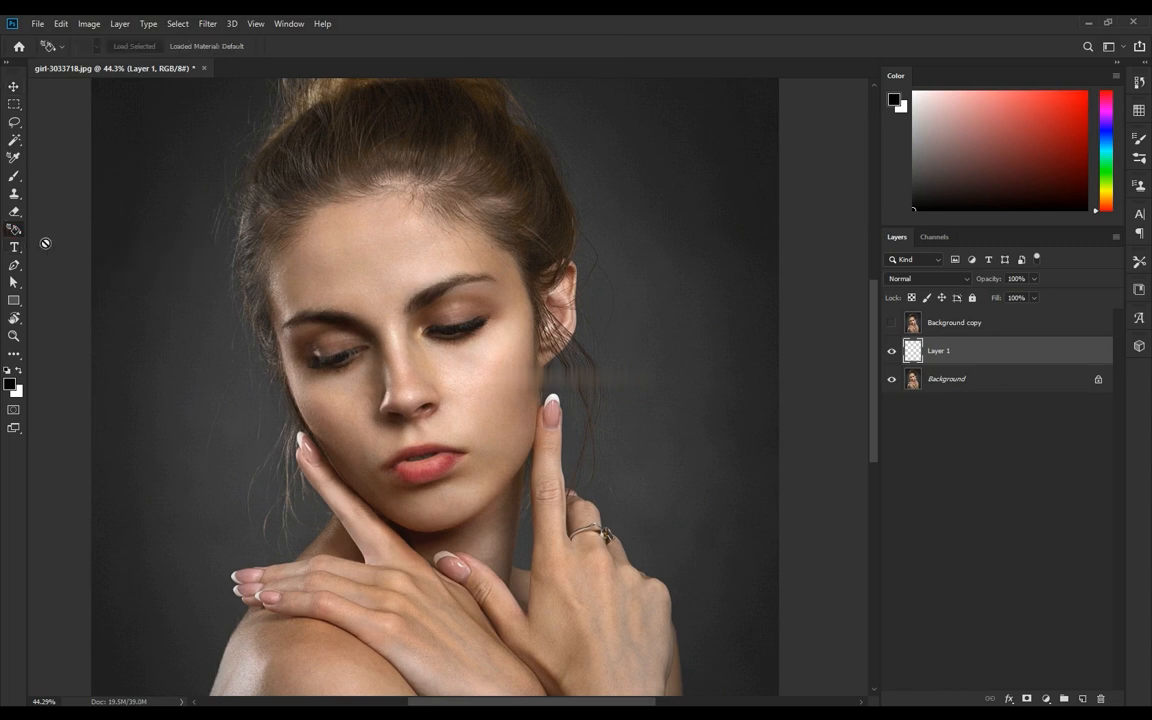
Fill the empty Layer 1 with solid black using the Paint Bucket tool
key("shift+g")
key("shift+g")
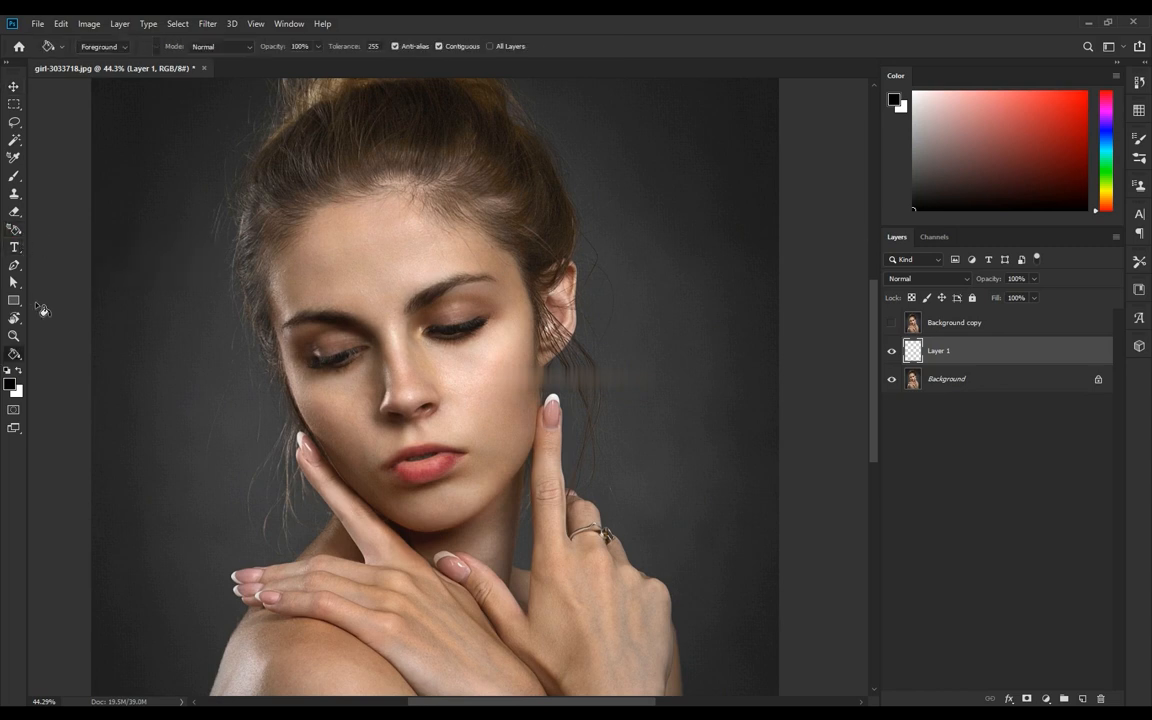
left_click(371, 364)
scroll(543, 327, "down", 2)
left_click(13, 87)
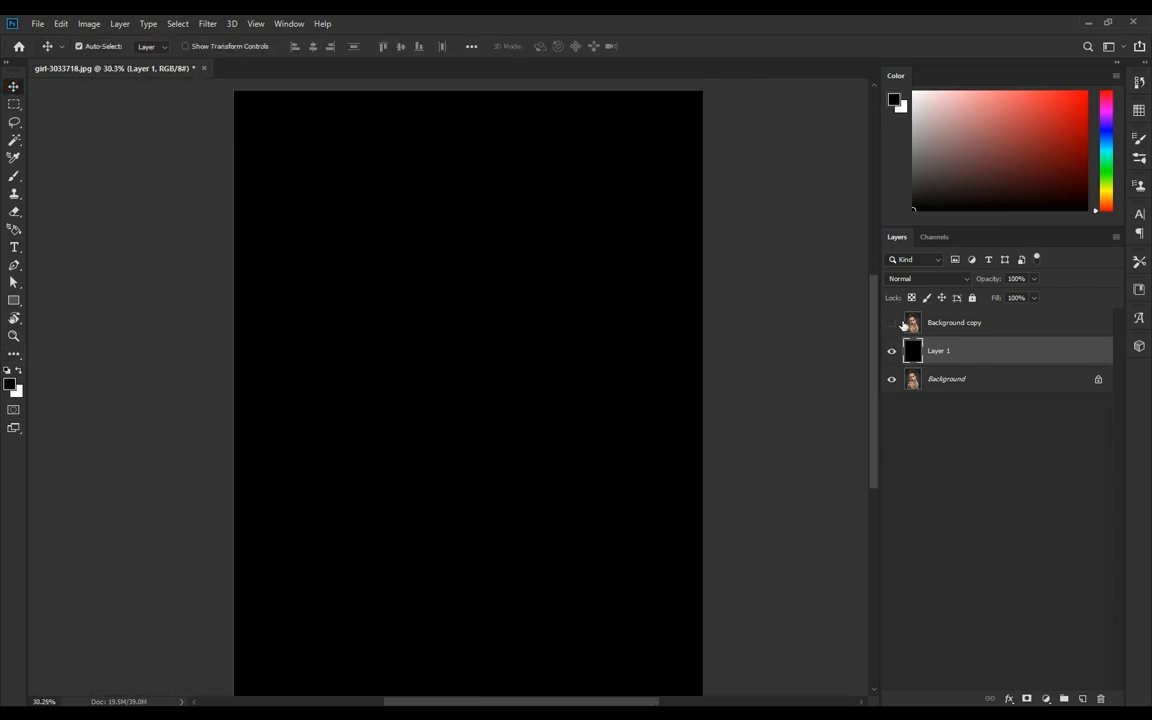
Show the Background copy layer and make it the active layer
left_click(892, 323)
left_click(985, 326)
scroll(452, 293, "up", 2)
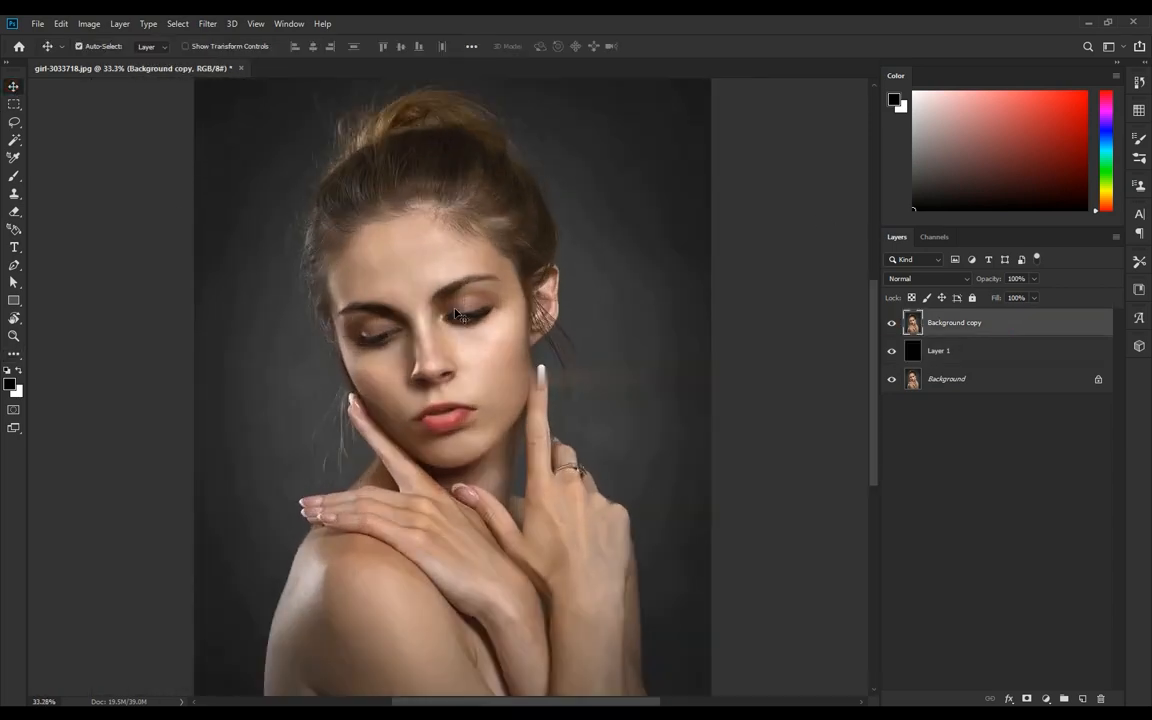
Start a Pen path at the hairline and trace it down the forehead and nose bridge to just beneath the nose
key("p")
scroll(430, 312, "up", 1)
left_click(361, 166)
left_click_drag(328, 253, 341, 313)
left_click_drag(372, 389, 379, 418)
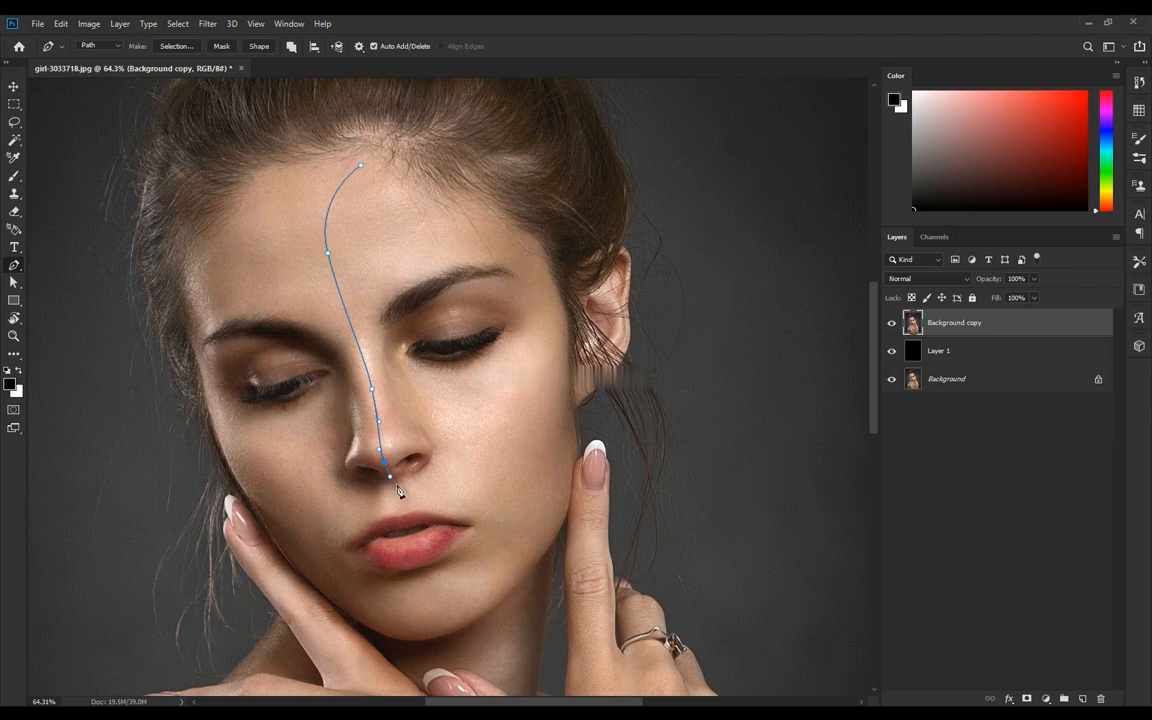
scroll(397, 489, "up", 3)
left_click(341, 349)
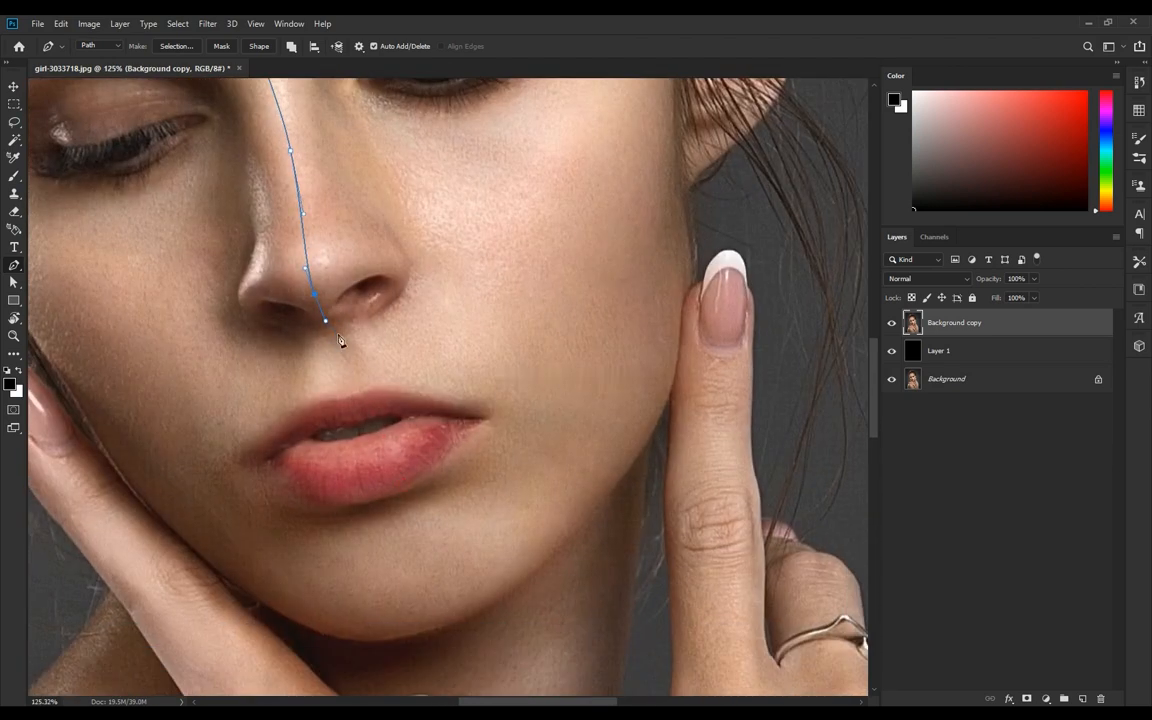
Continue the path from beneath the nose across the middle of both lips to the chin
scroll(338, 349, "down", 4)
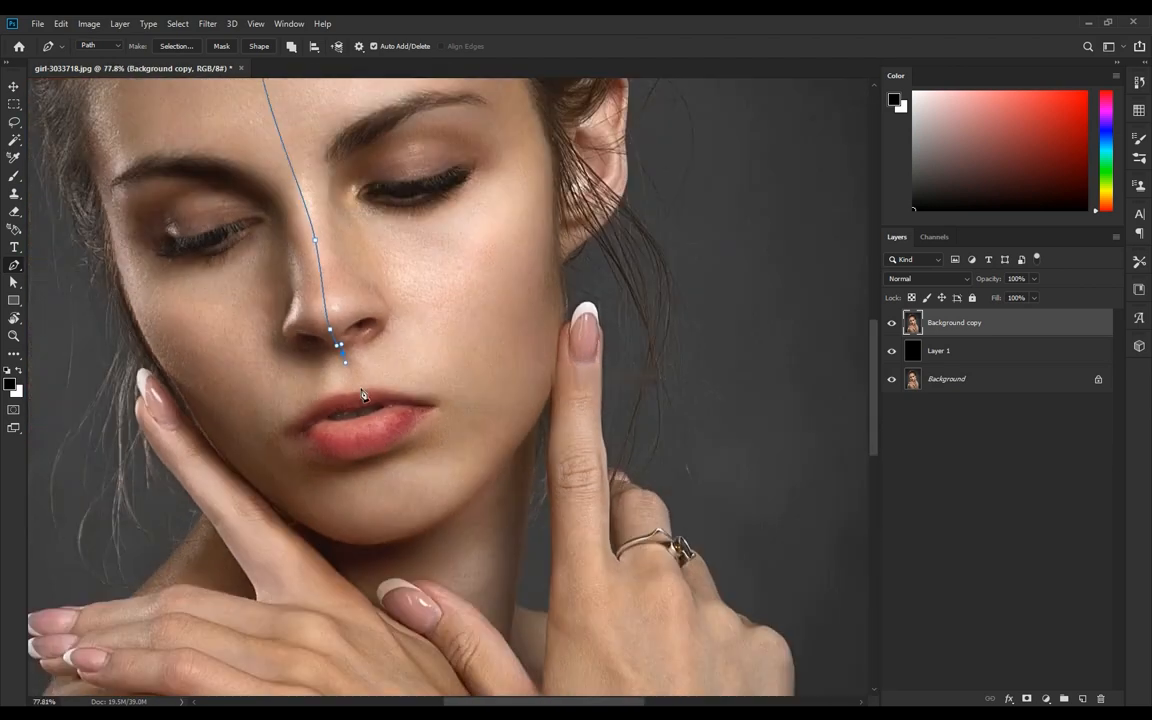
scroll(360, 416, "up", 2)
scroll(360, 416, "up", 2)
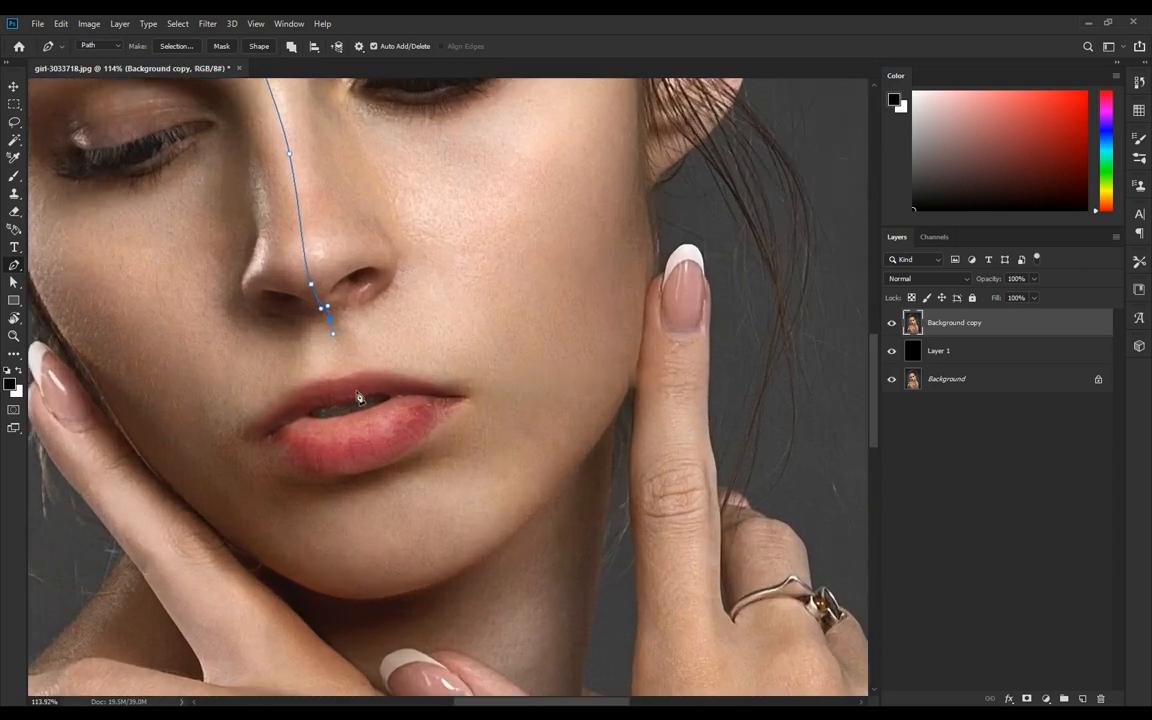
left_click_drag(341, 386, 344, 400)
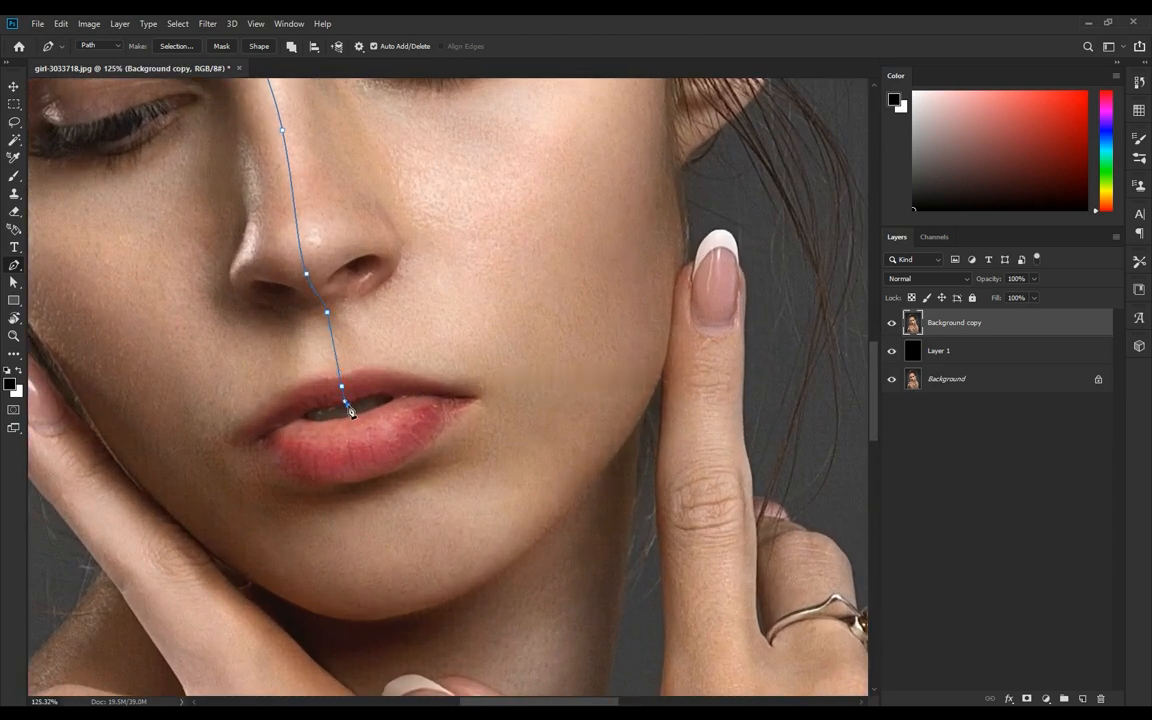
scroll(350, 411, "up", 3)
left_click_drag(332, 358, 332, 372)
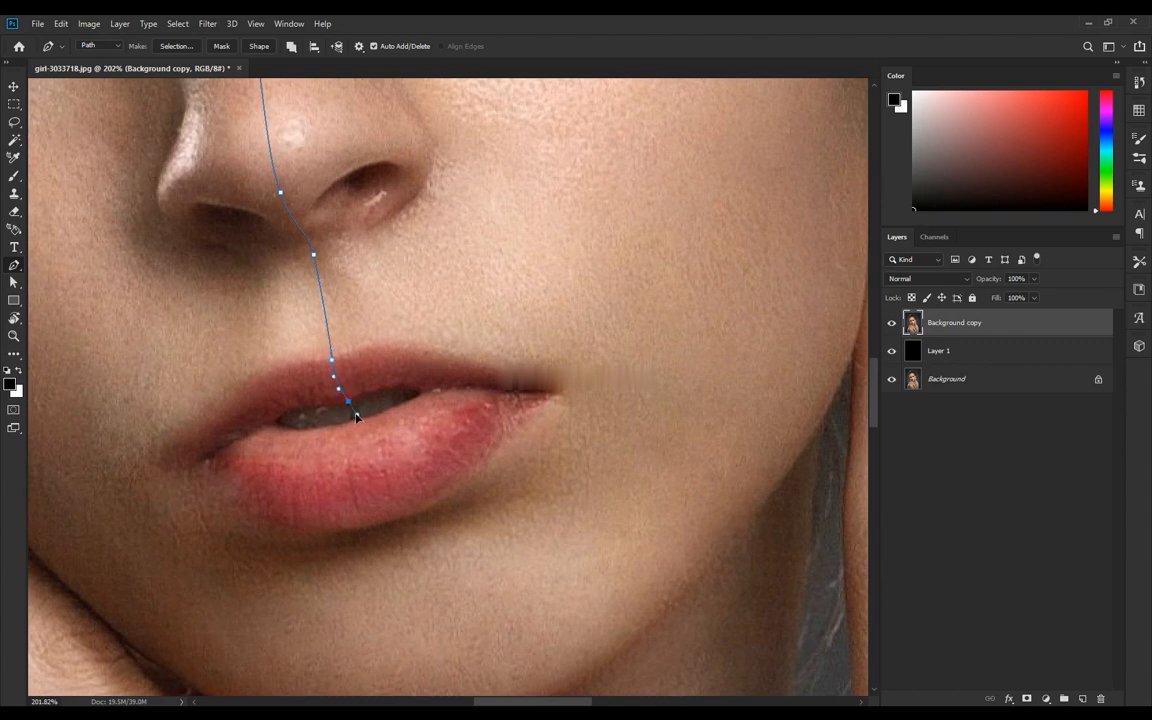
left_click_drag(380, 519, 386, 526)
Carry the path around the jaw, up the cheek beside the ear and along the hairline, closing it at the forehead
scroll(406, 566, "down", 3)
left_click_drag(501, 392, 552, 370)
left_click_drag(625, 267, 627, 470)
scroll(622, 185, "down", 4)
scroll(632, 440, "up", 2)
left_click_drag(648, 337, 643, 297)
left_click_drag(612, 257, 637, 390)
left_click_drag(513, 242, 311, 238)
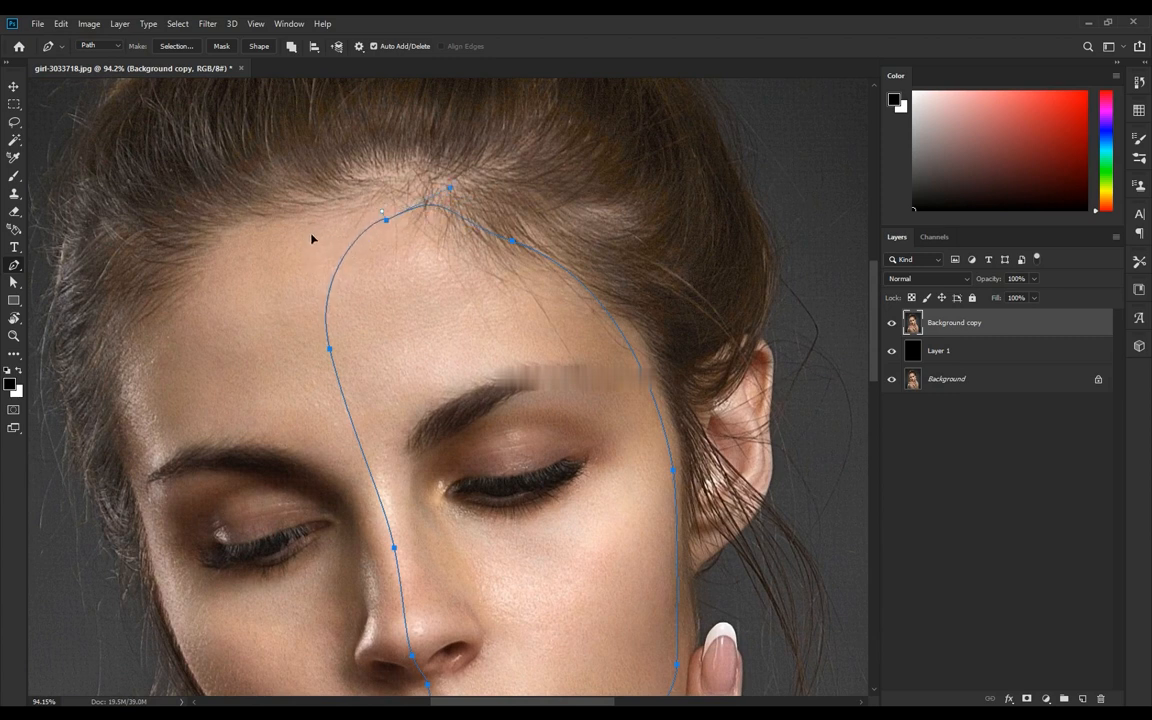
Delete the anchor point at the top of the forehead and reshape the adjoining curve into a smooth arc
left_click(384, 218)
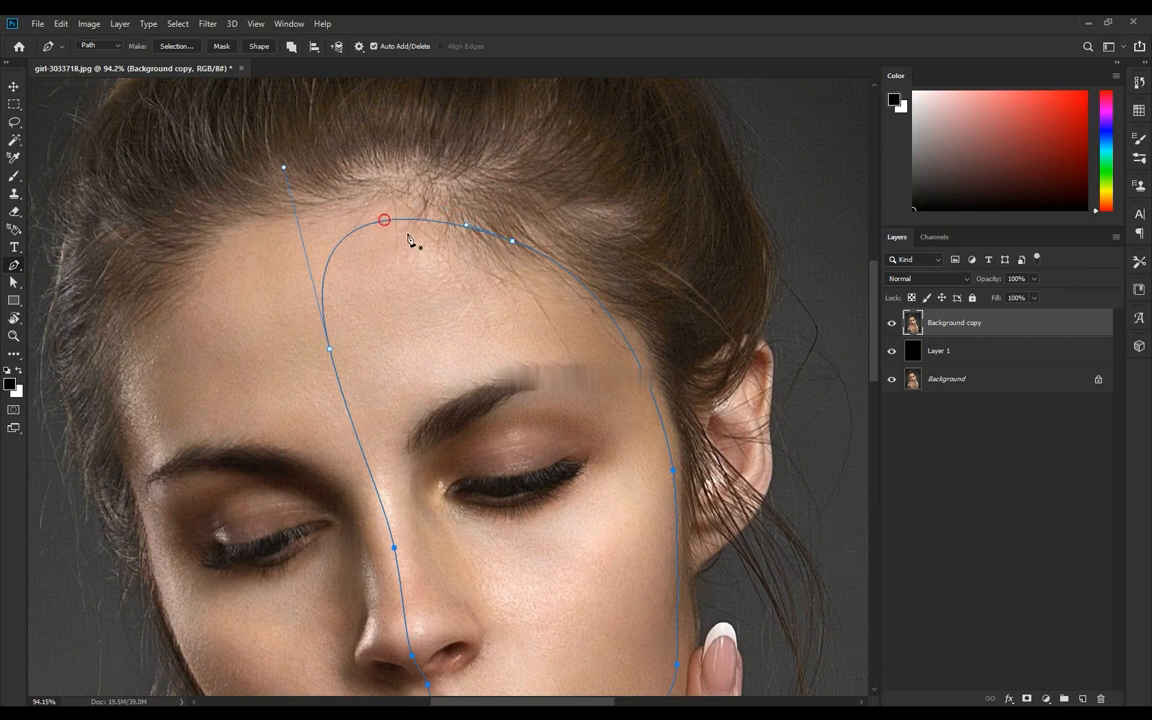
left_click_drag(466, 226, 408, 197)
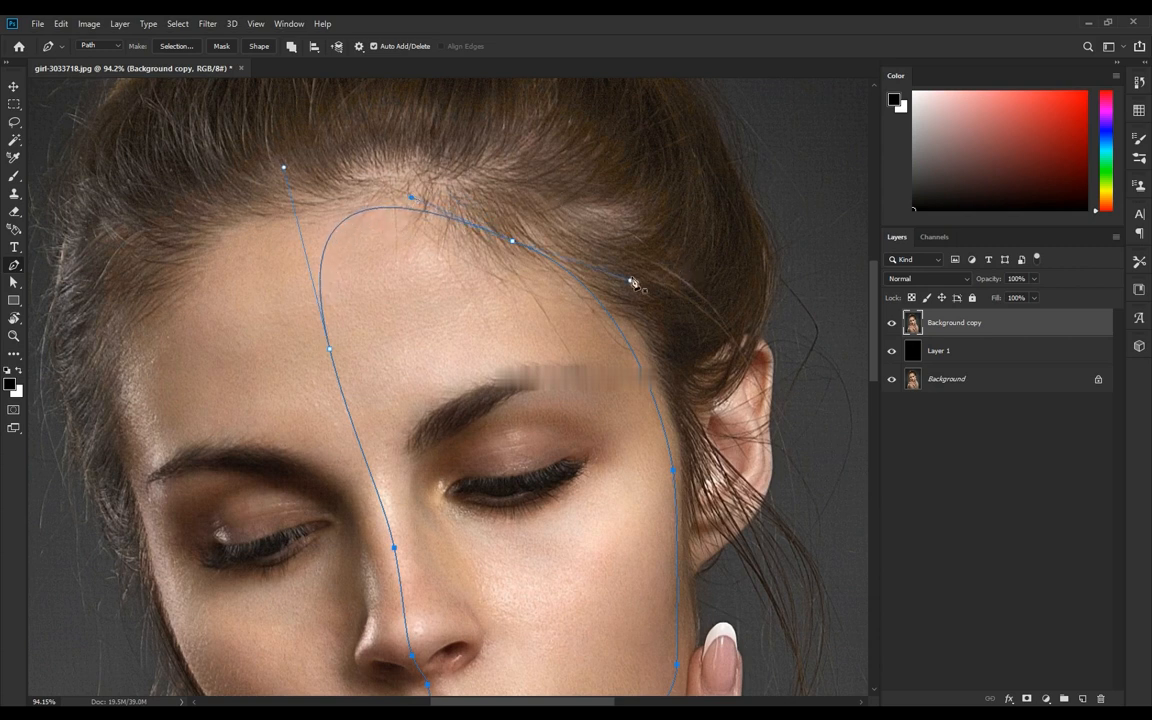
scroll(635, 294, "down", 5)
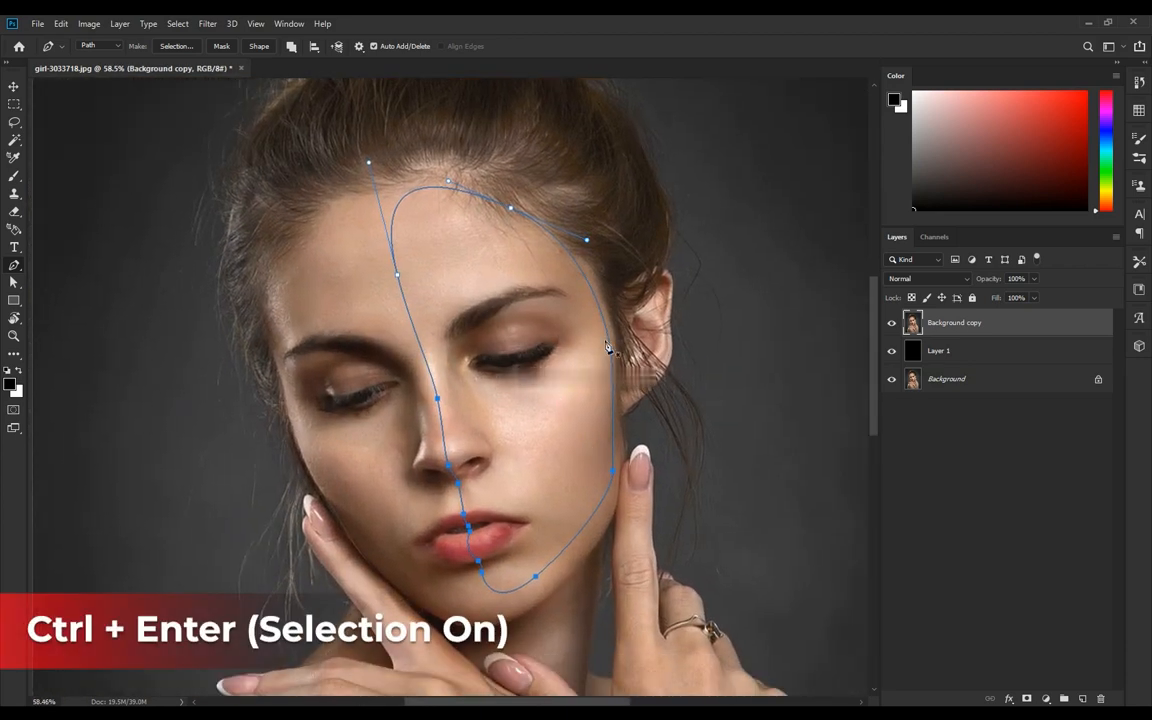
Convert the path to a selection, mask the Background copy layer with it, and invert the mask to cut out the half face
key("ctrl+Return")
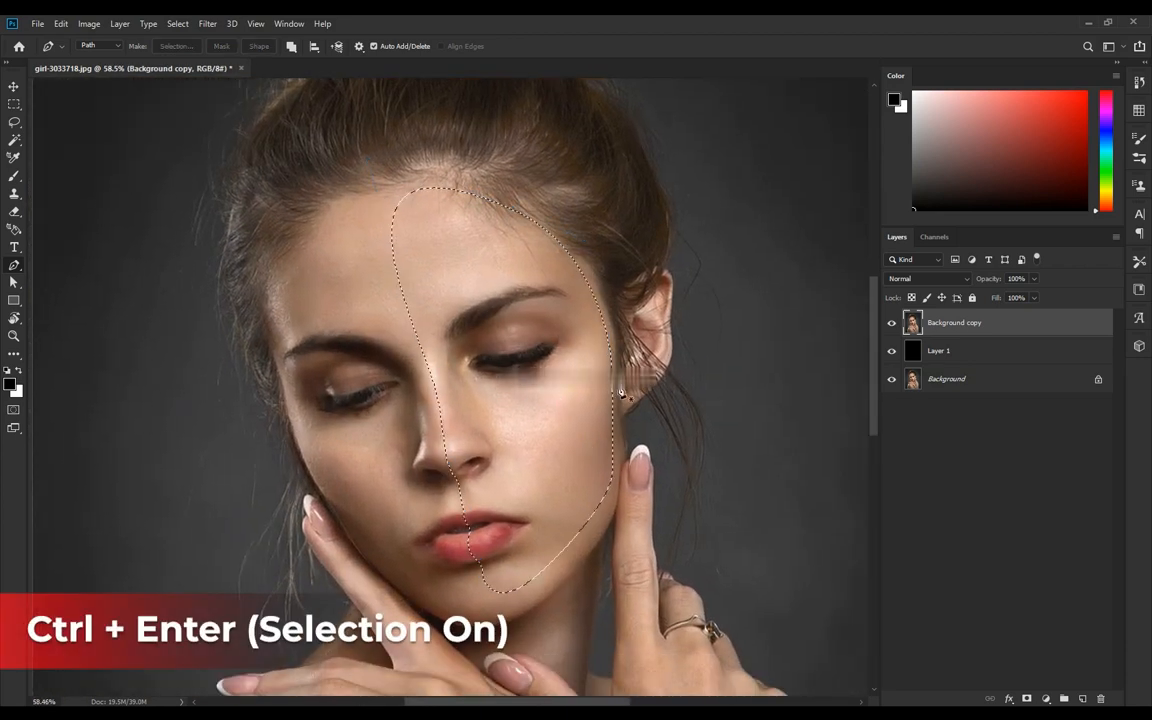
left_click(1027, 698)
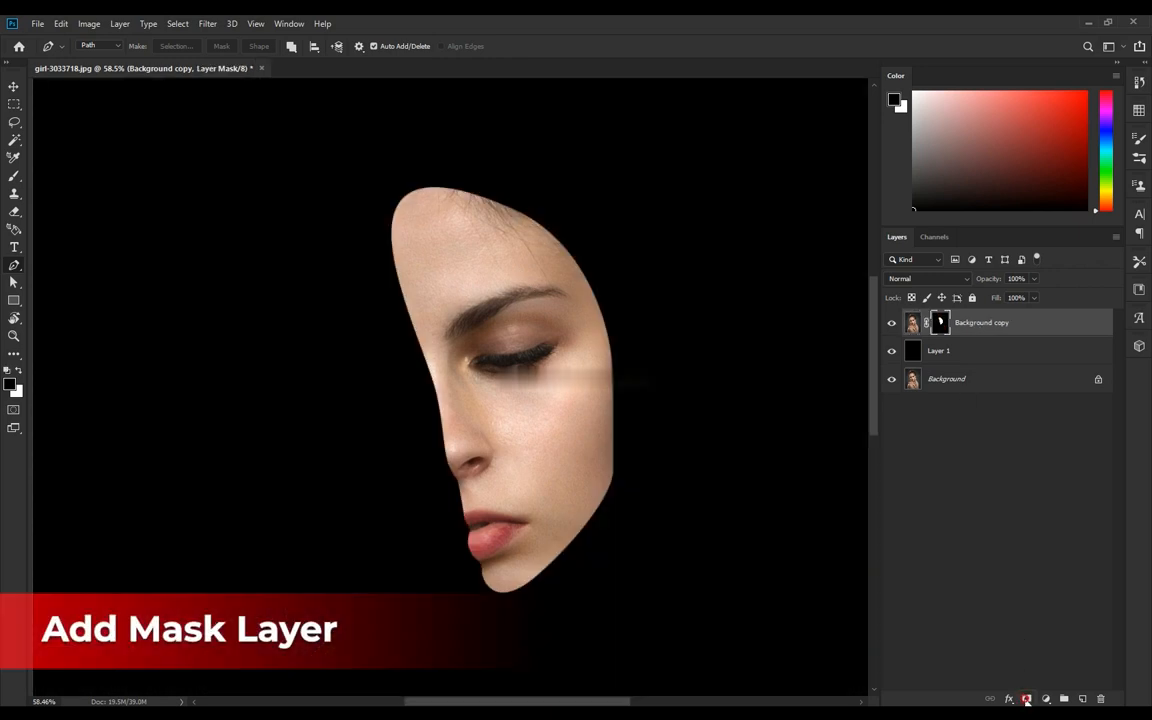
scroll(588, 438, "down", 2)
key("v")
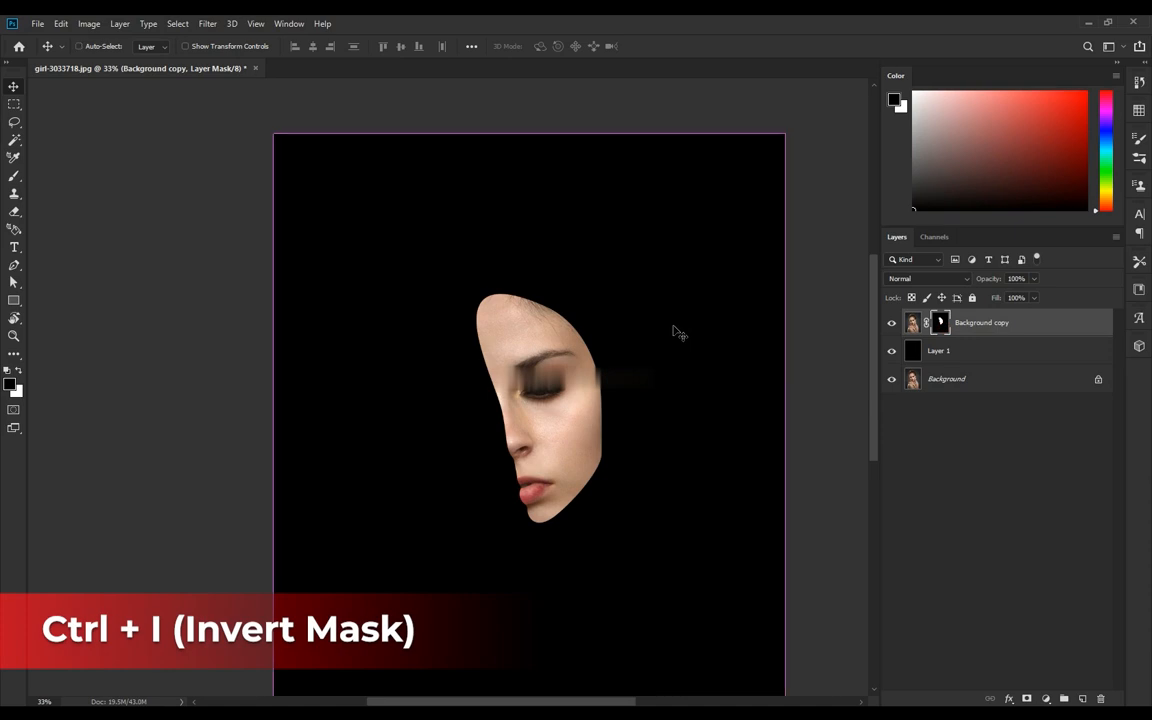
key("ctrl+i")
scroll(470, 295, "up", 2)
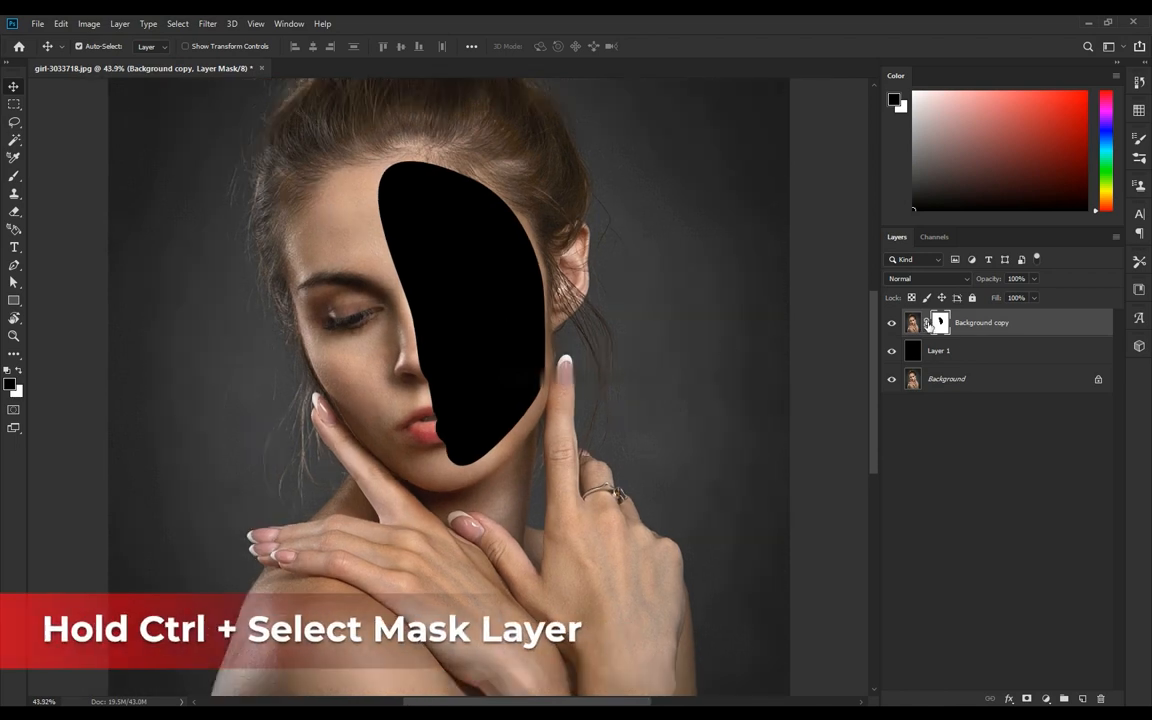
Load the Background copy mask as a selection and add a new empty layer directly above Layer 1
left_click(942, 325, "ctrl")
scroll(453, 345, "down", 3)
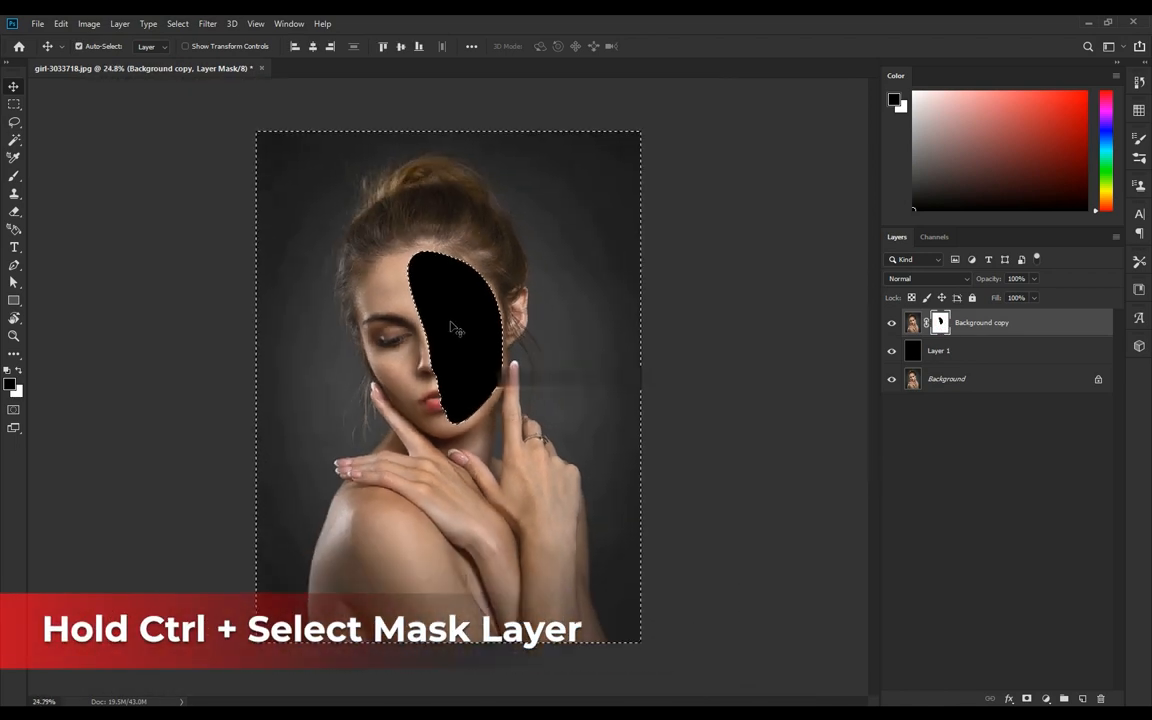
left_click(985, 351)
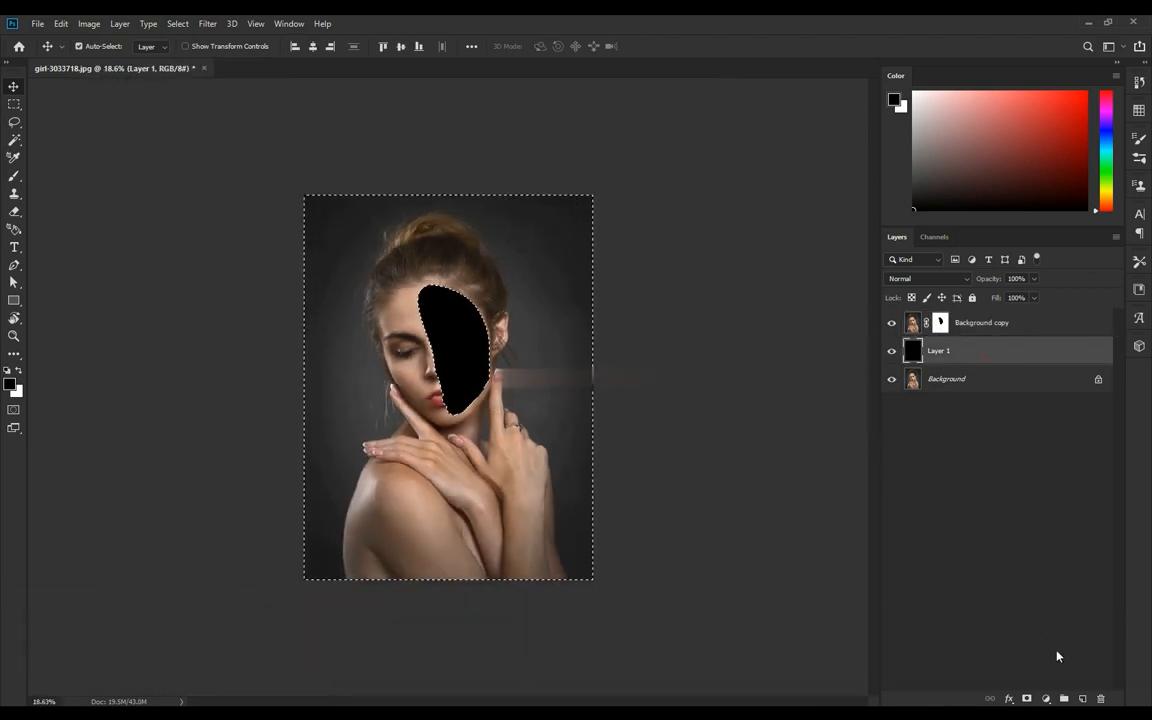
left_click(1082, 698)
scroll(466, 388, "up", 6)
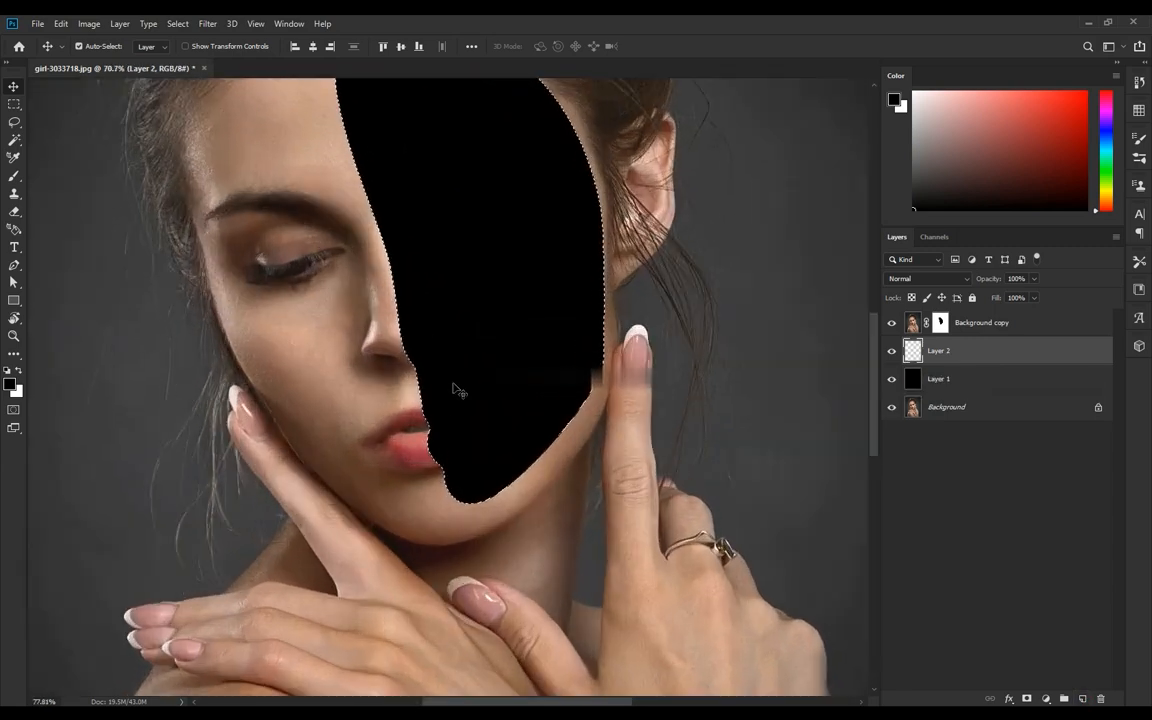
Sample a skin tone from the face, fill the selection with it on Layer 2, and deselect
key("i")
left_click_drag(370, 385, 378, 327)
scroll(378, 327, "down", 5)
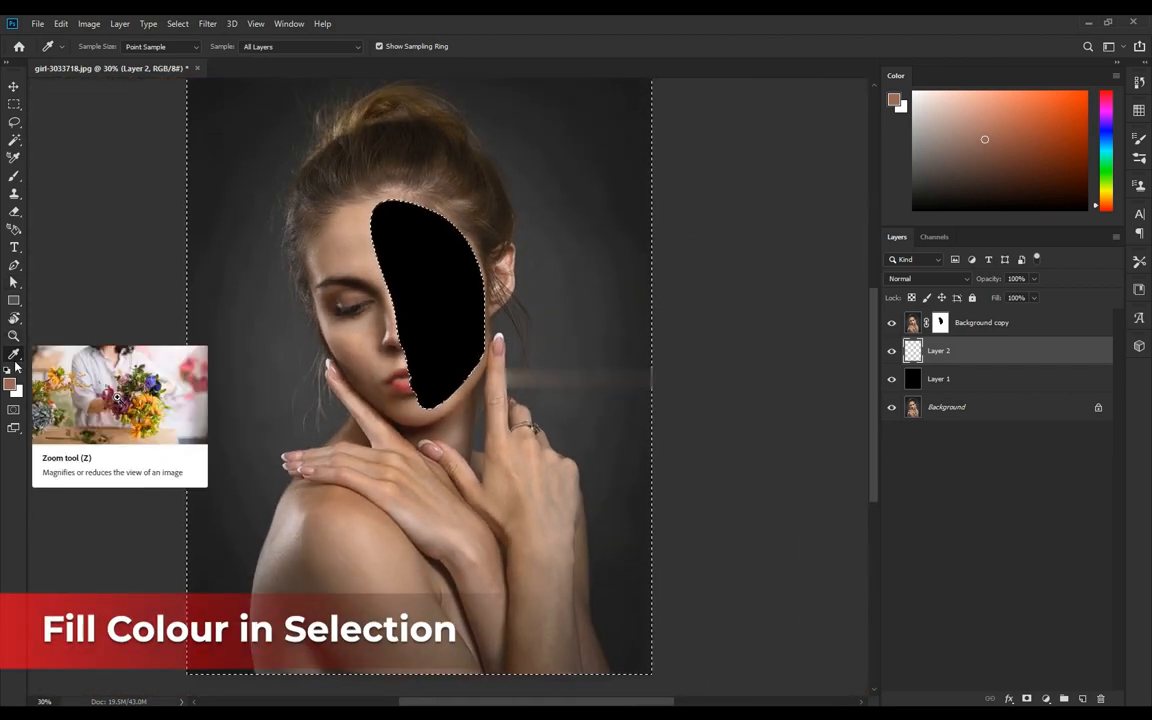
key("g")
left_click(618, 319)
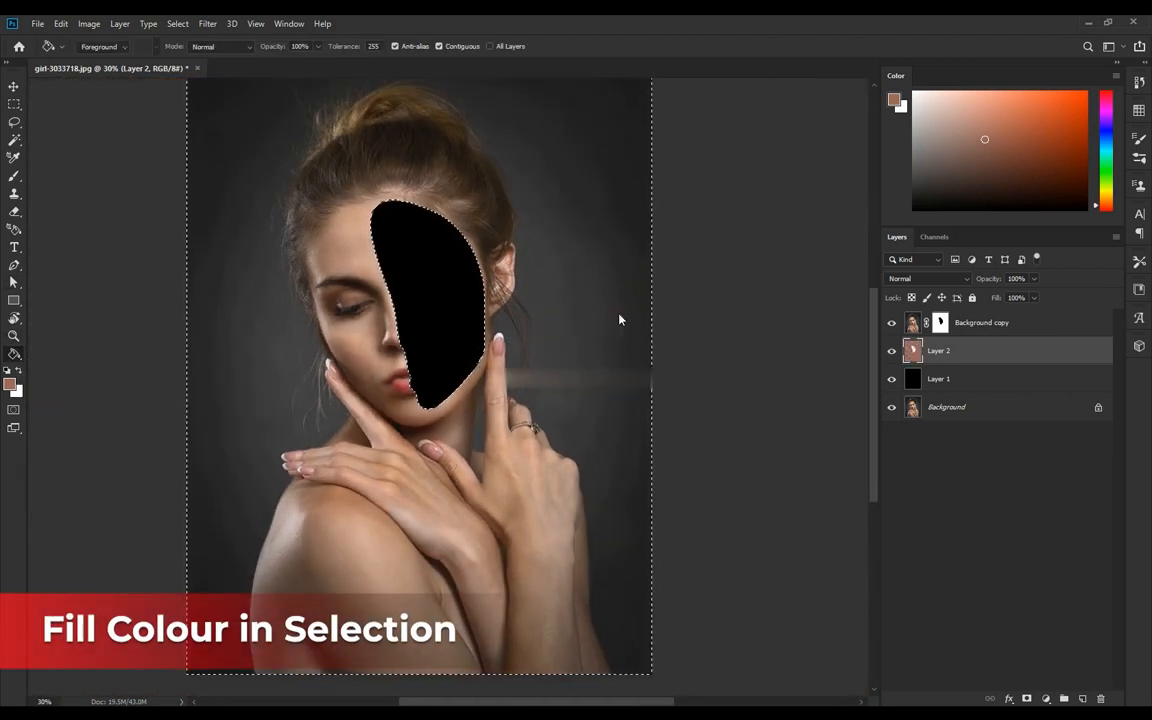
scroll(563, 316, "down", 2)
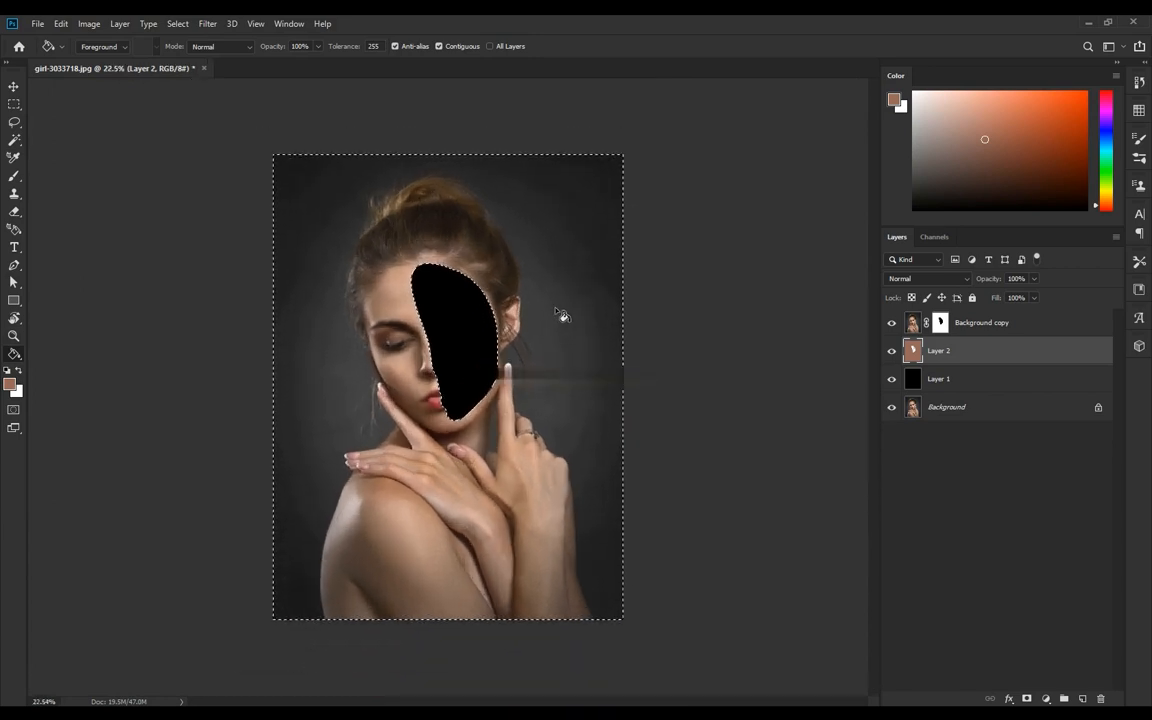
left_click(13, 89)
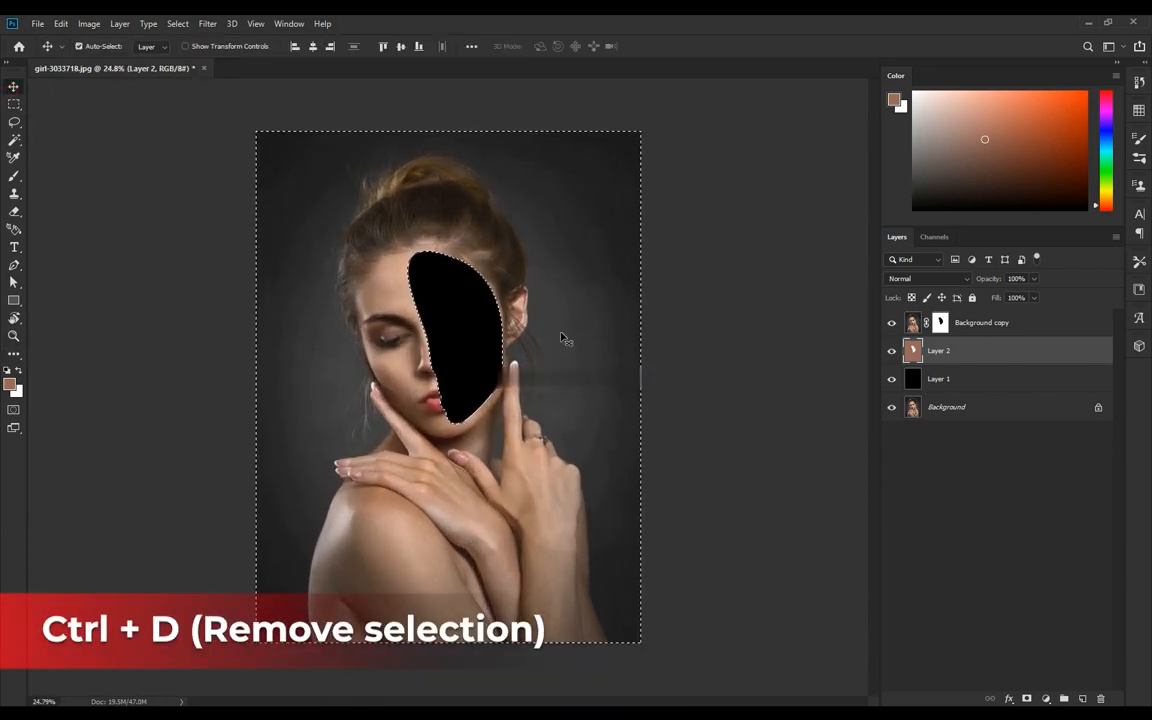
key("ctrl+d")
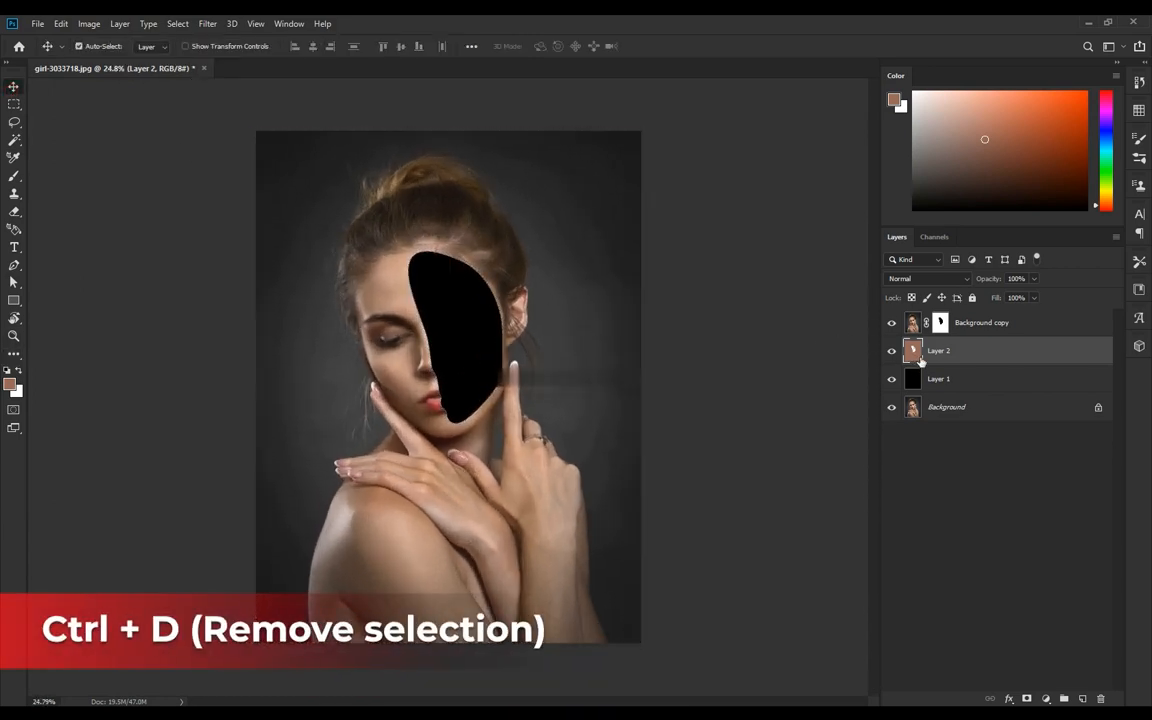
Scale Layer 2 down to about 97% and nudge it up and left so a skin-coloured rim shows inside the cutout
key("ctrl+t")
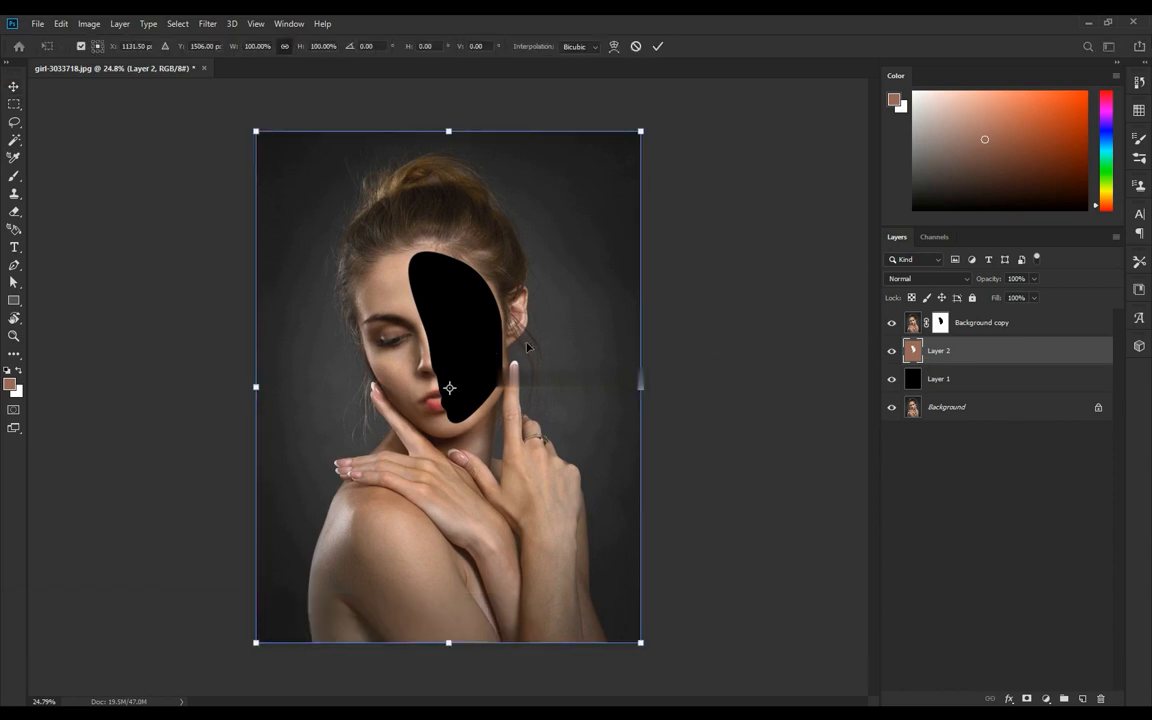
scroll(641, 380, "up", 2)
left_click_drag(674, 388, 664, 388)
scroll(489, 316, "up", 3)
key("Up")
key("Up")
key("Up")
key("Up")
key("Up")
key("Up")
key("Up")
key("Up")
key("Left")
key("Left")
key("Left")
key("Left")
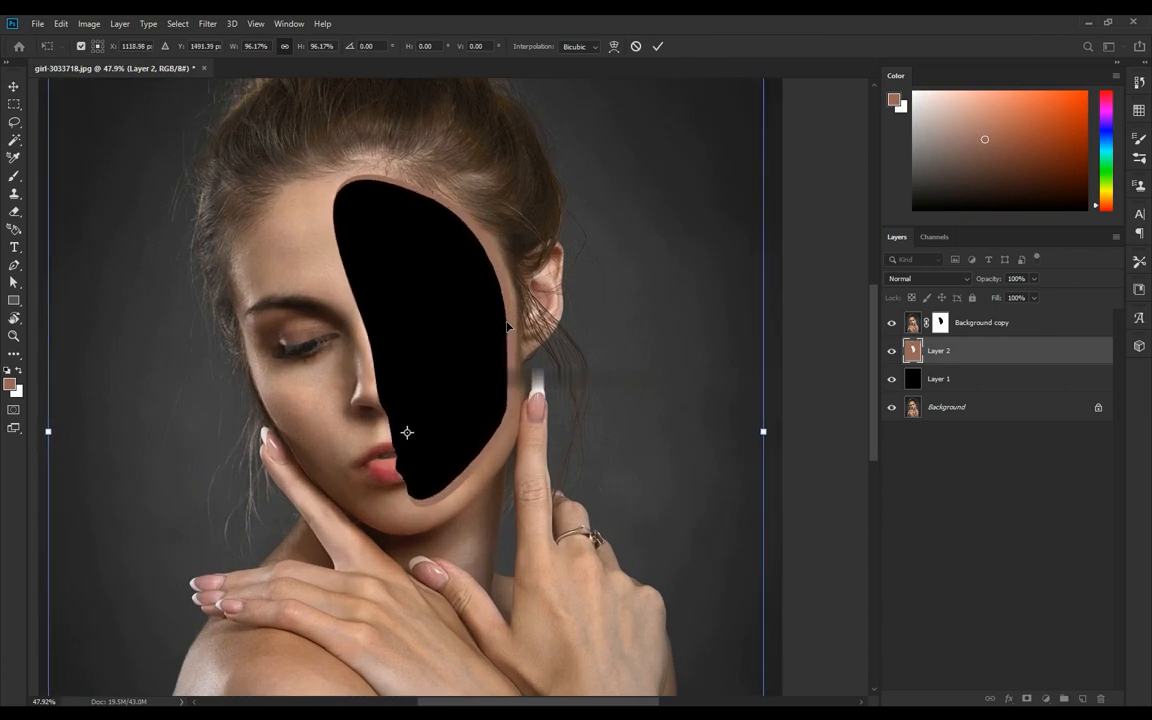
key("Left")
key("Down")
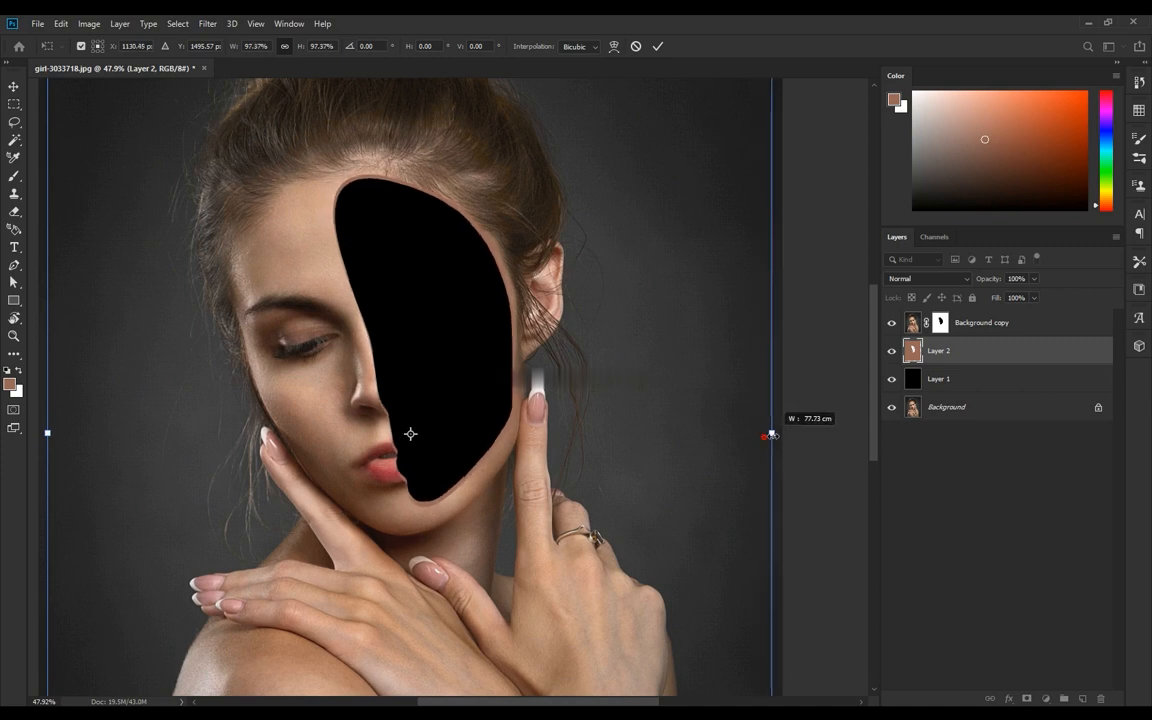
key("Return")
Lock Layer 2's transparent pixels and refill it with a dark brown sampled from the shadow beneath the nose
scroll(437, 383, "up", 5)
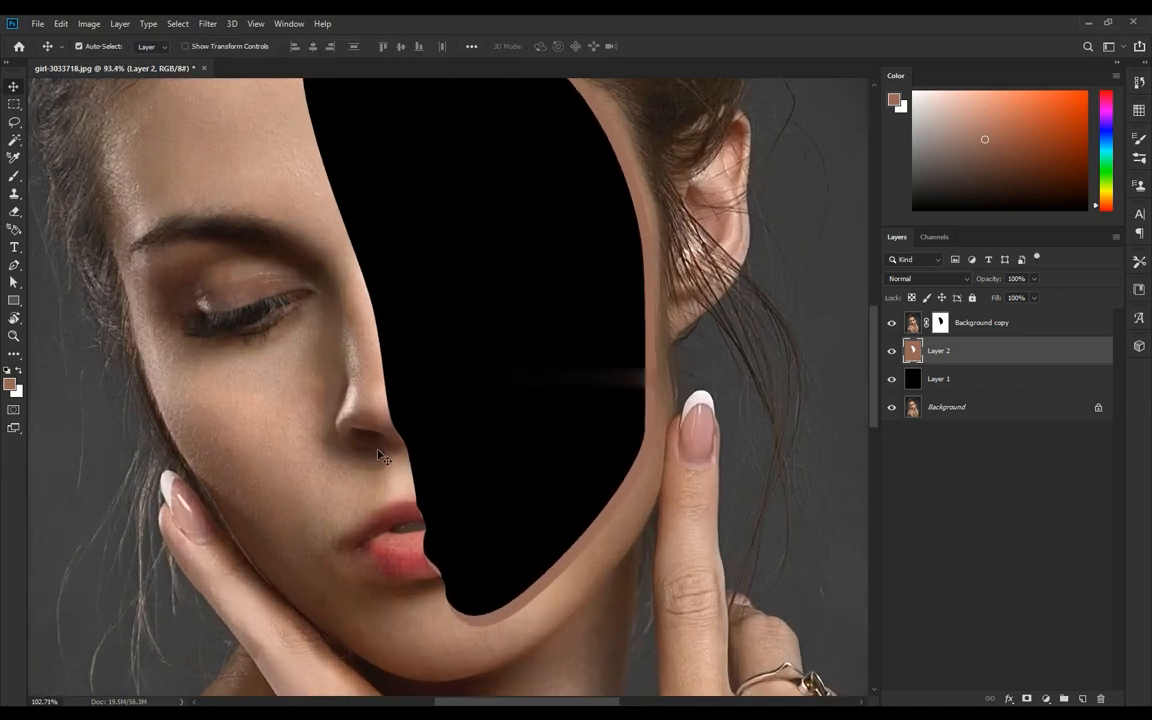
key("i")
left_click_drag(371, 424, 377, 448)
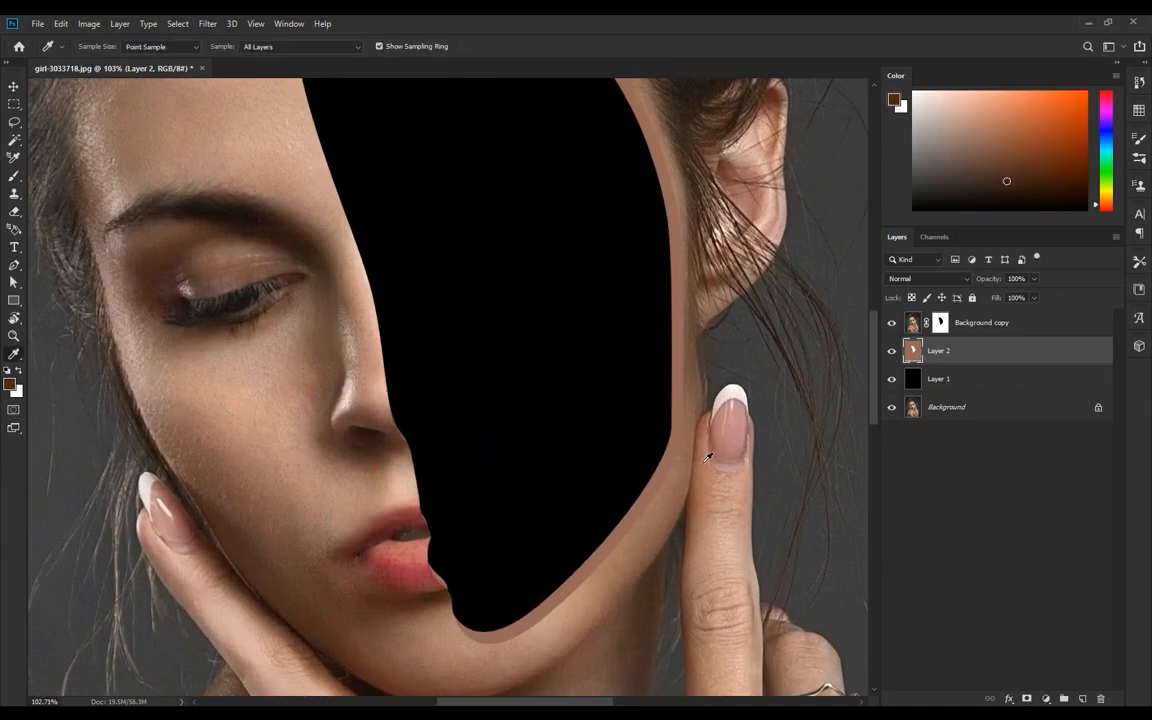
key("alt+BackSpace")
scroll(726, 288, "down", 11)
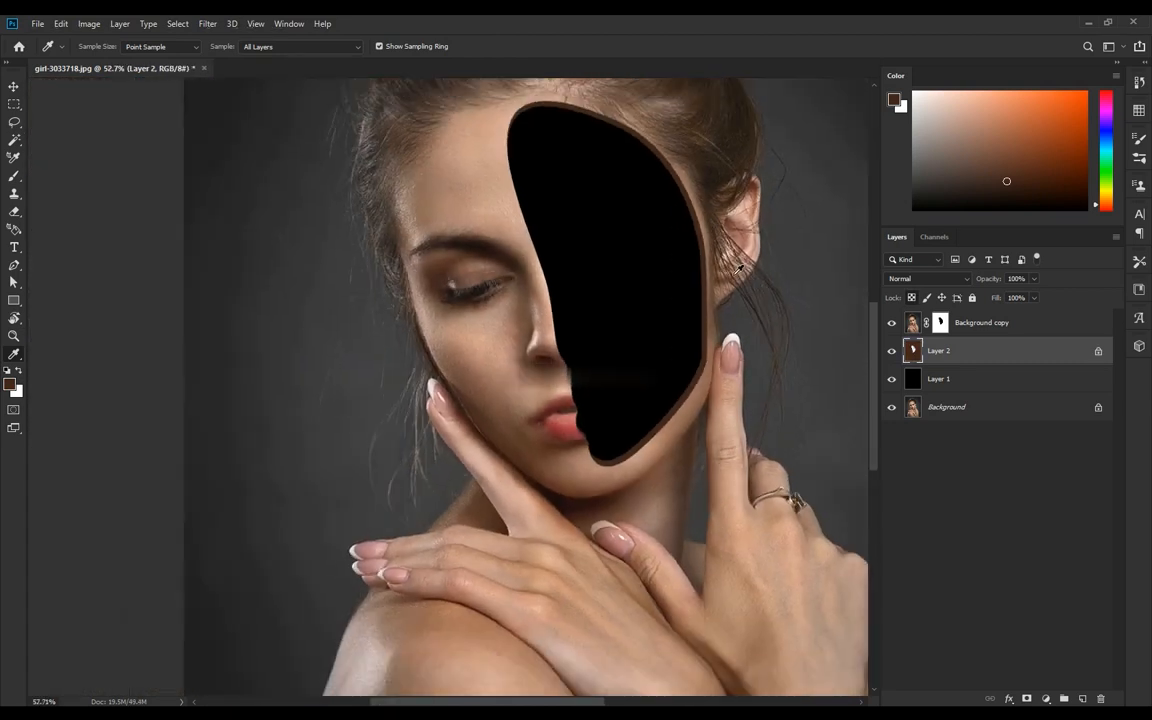
scroll(674, 248, "up", 6)
left_click_drag(731, 305, 654, 317)
key("v")
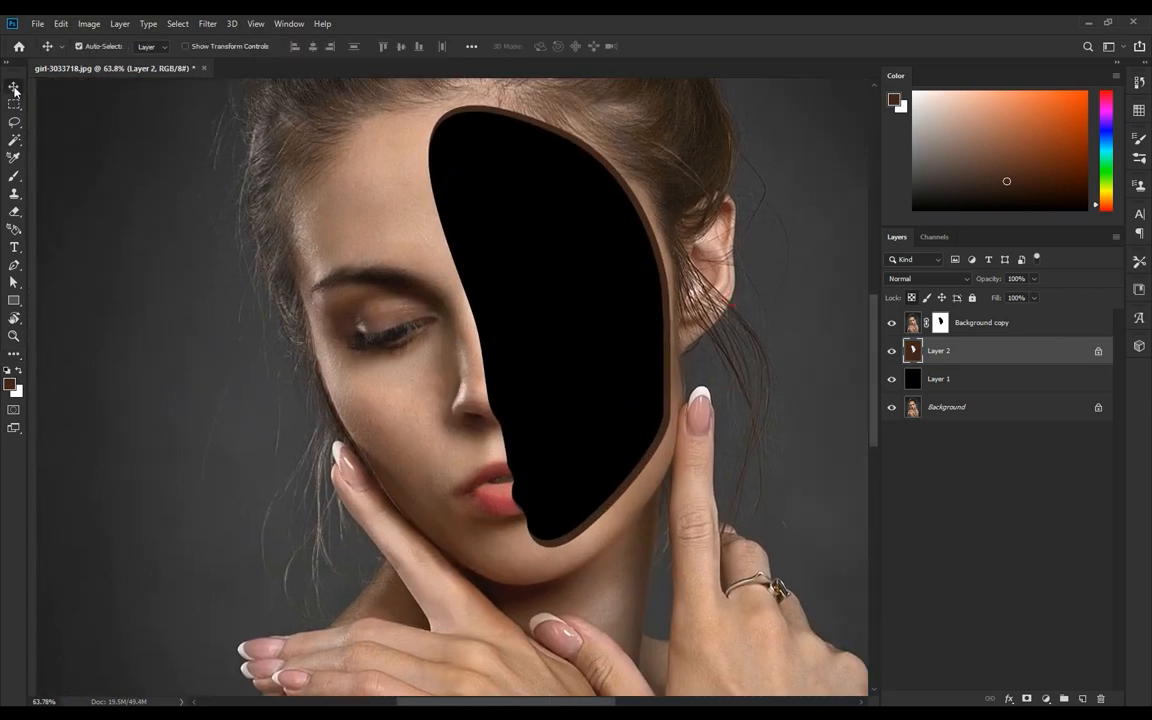
scroll(612, 355, "down", 2)
scroll(655, 305, "up", 5)
scroll(655, 305, "down", 2)
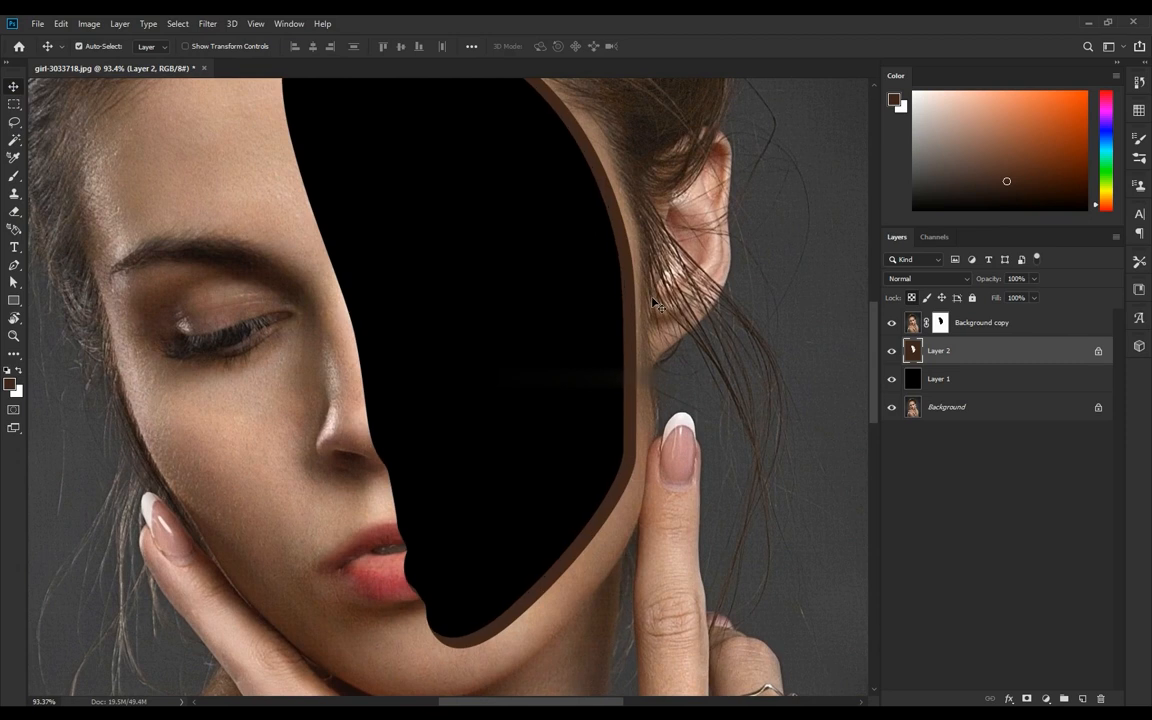
scroll(580, 228, "down", 2)
scroll(580, 228, "down", 3)
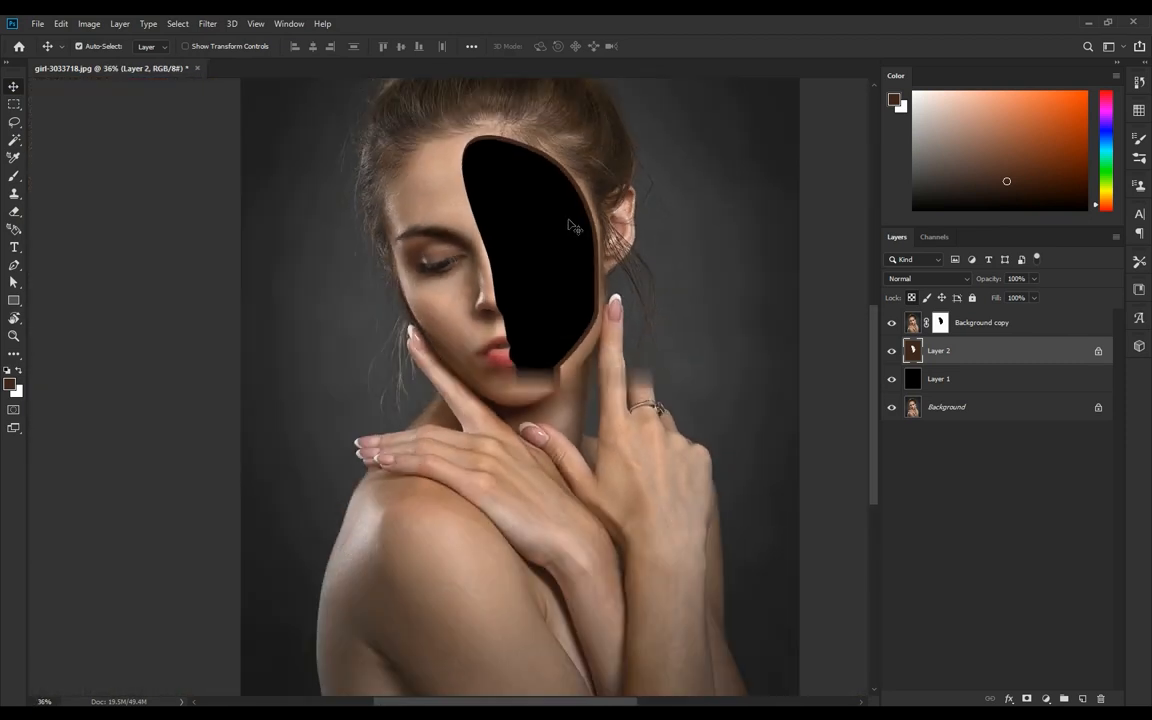
scroll(493, 222, "up", 1)
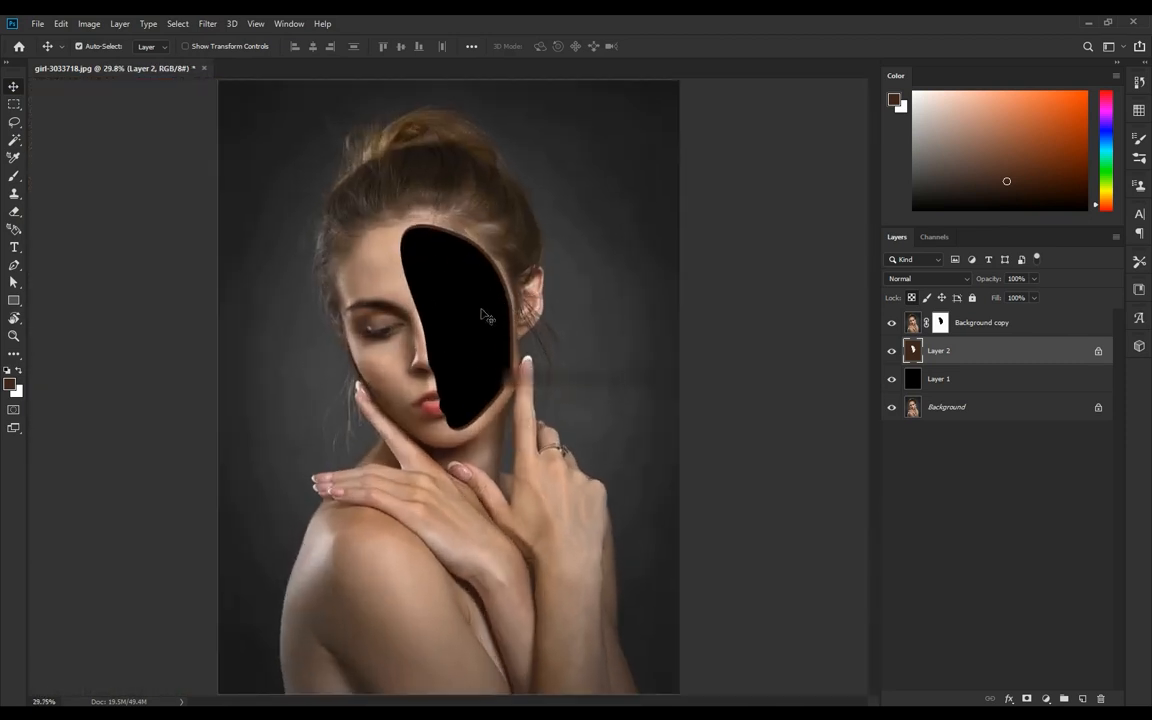
Place the wallpaper-with-floral-pattern-that-says-spring image as a new layer above Layer 2 at its original size
scroll(478, 314, "up", 2)
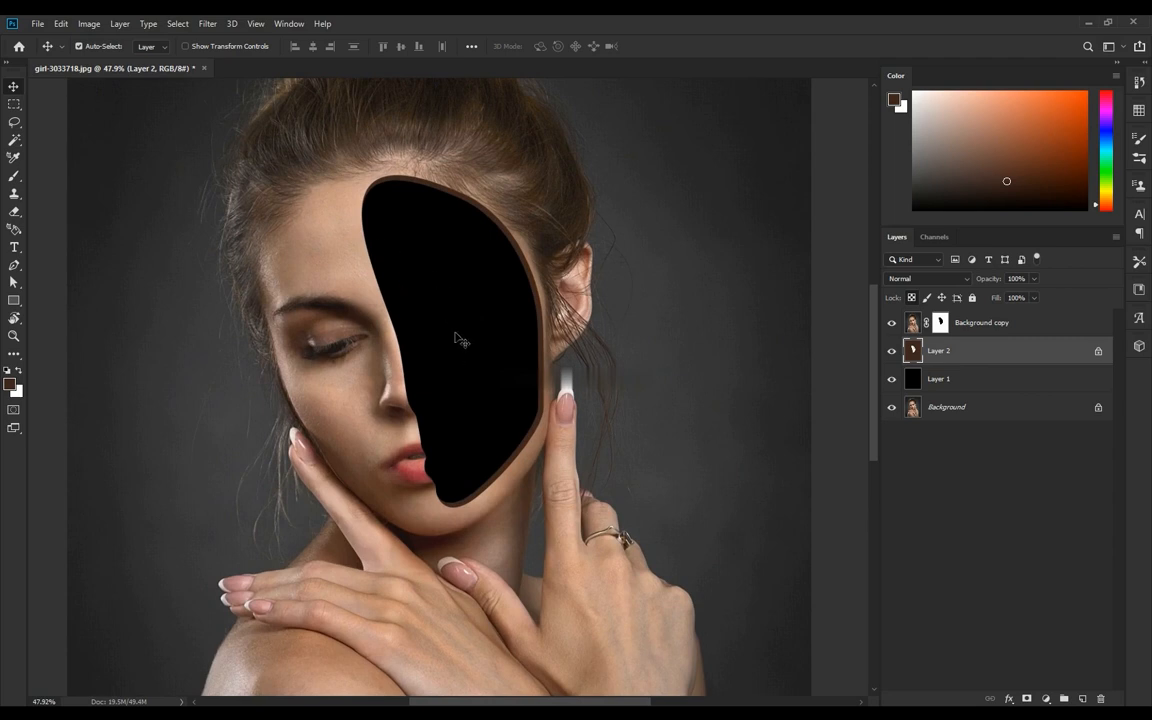
scroll(457, 342, "down", 1)
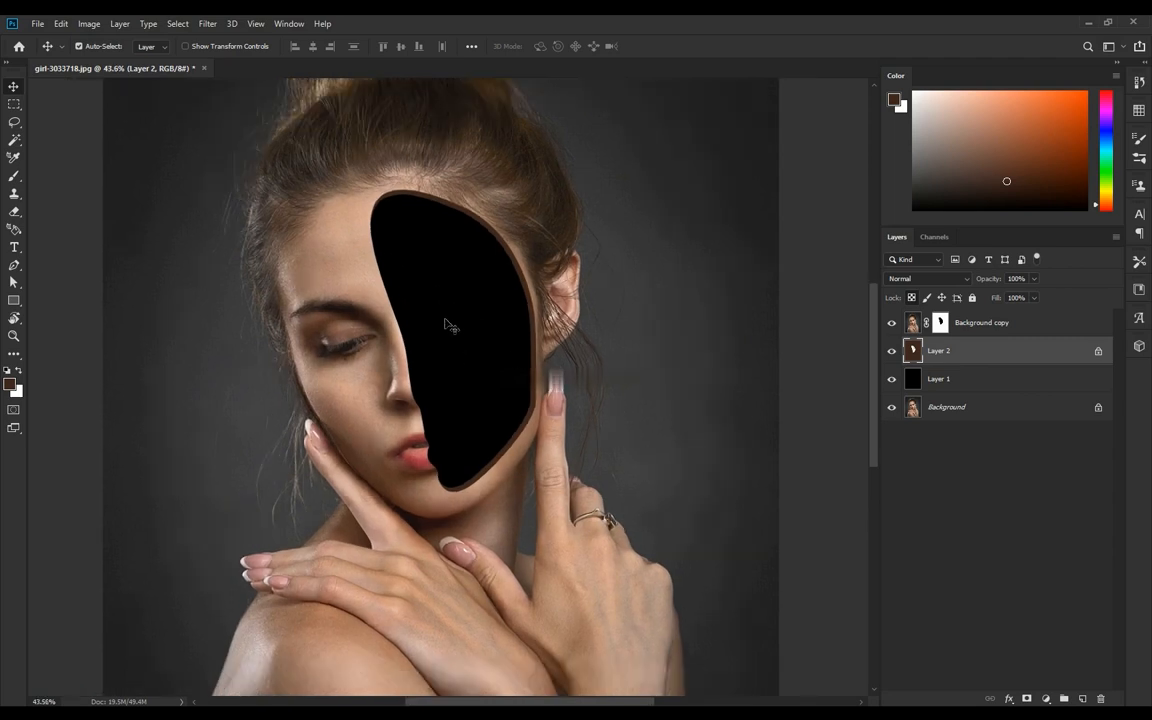
left_click_drag(337, 308, 446, 337)
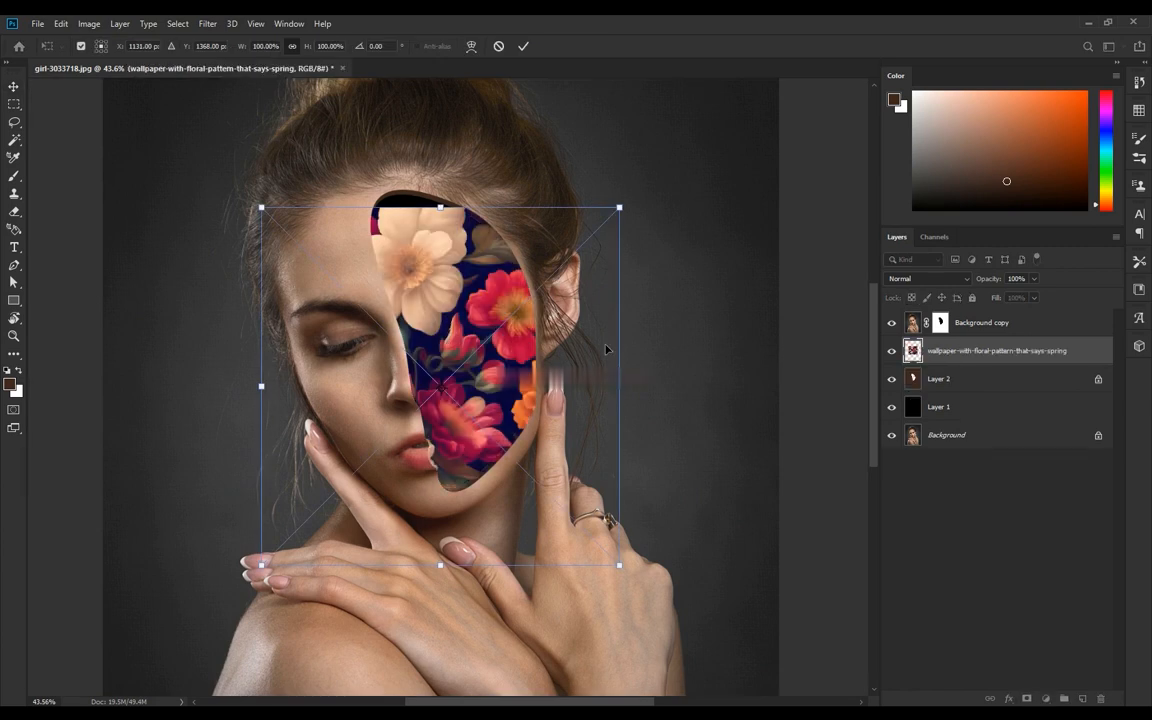
key("Return")
Move the floral wallpaper layer above Background copy and lower its opacity to 43%
left_click_drag(958, 350, 965, 317)
left_click_drag(492, 355, 484, 297)
left_click_drag(988, 279, 956, 287)
Position the semi-transparent wallpaper over the face so its flowers cover the cutout and overlap its left edge
scroll(462, 343, "up", 3)
left_click_drag(483, 408, 578, 405)
scroll(580, 410, "down", 2)
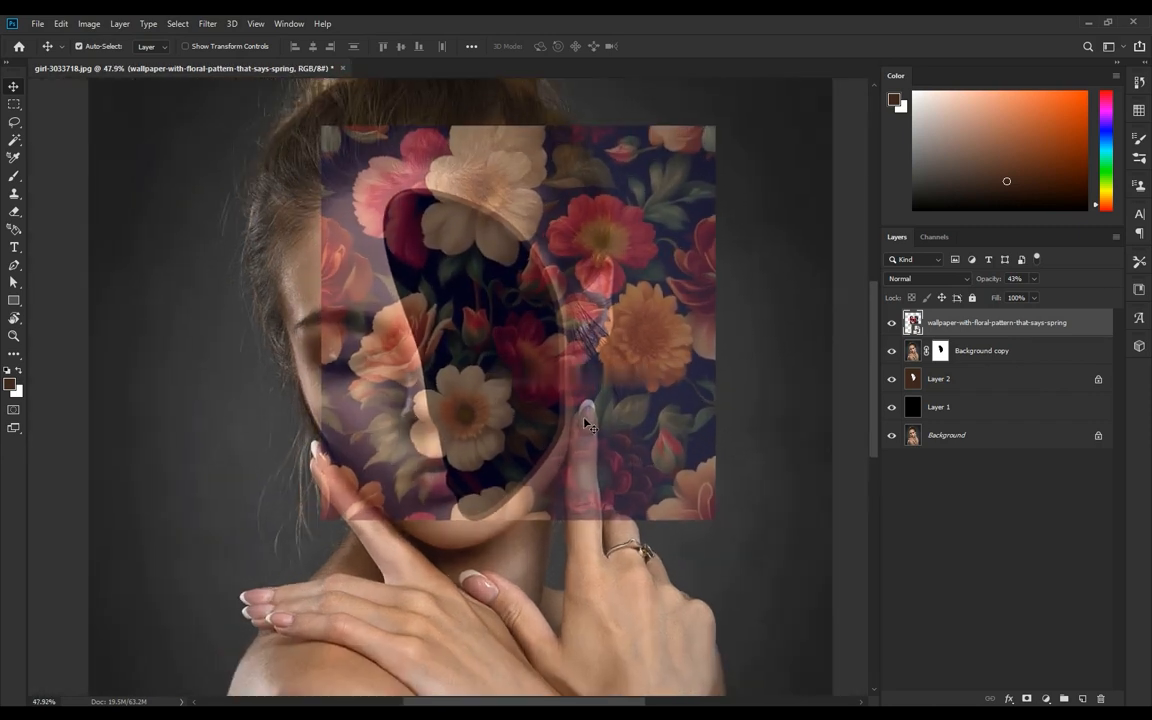
key("shift+Down")
key("shift+Right")
key("shift+Right")
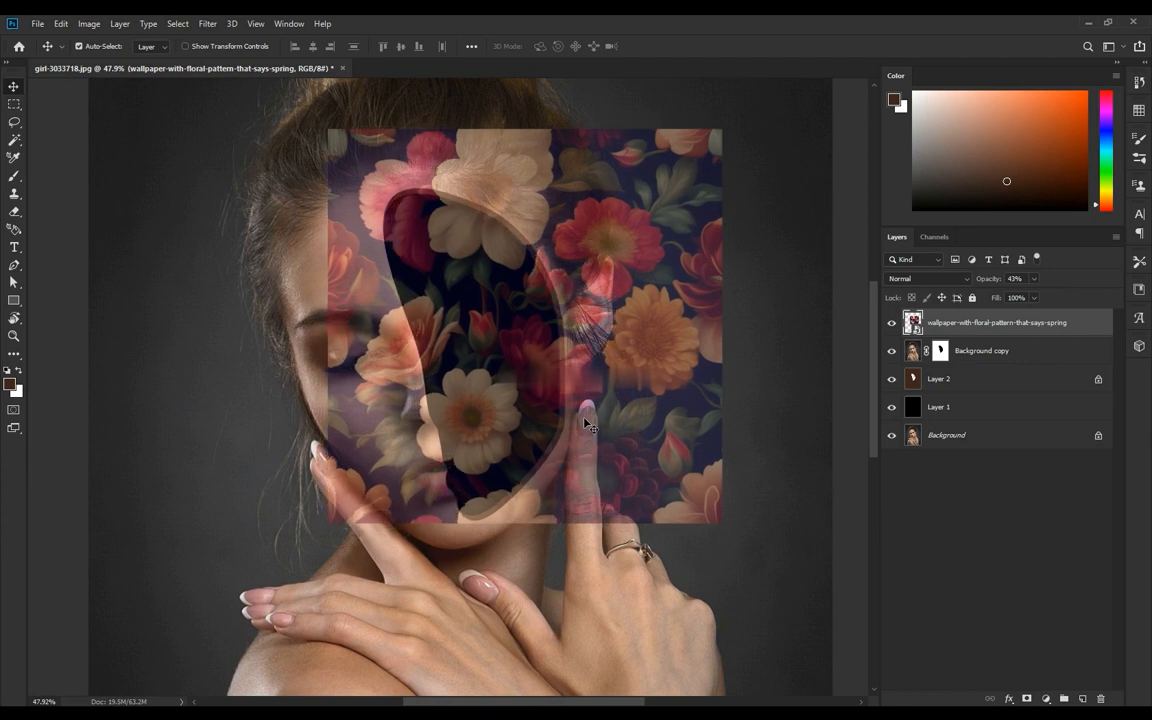
scroll(559, 353, "down", 2)
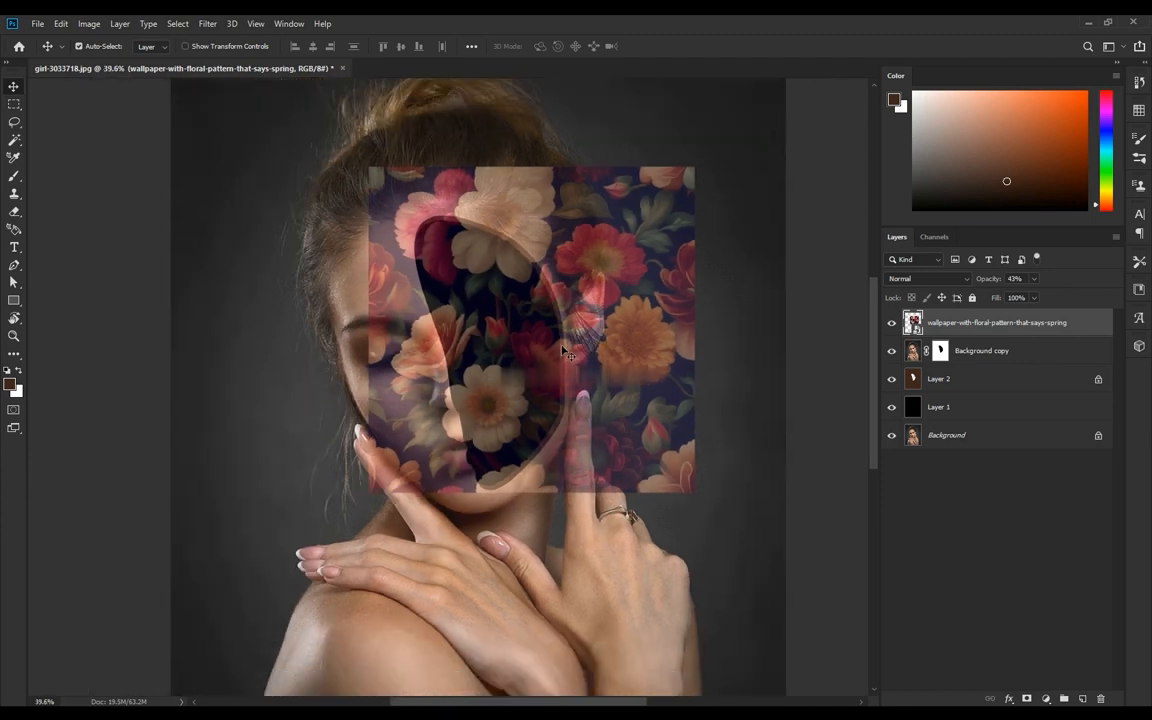
scroll(515, 294, "up", 6)
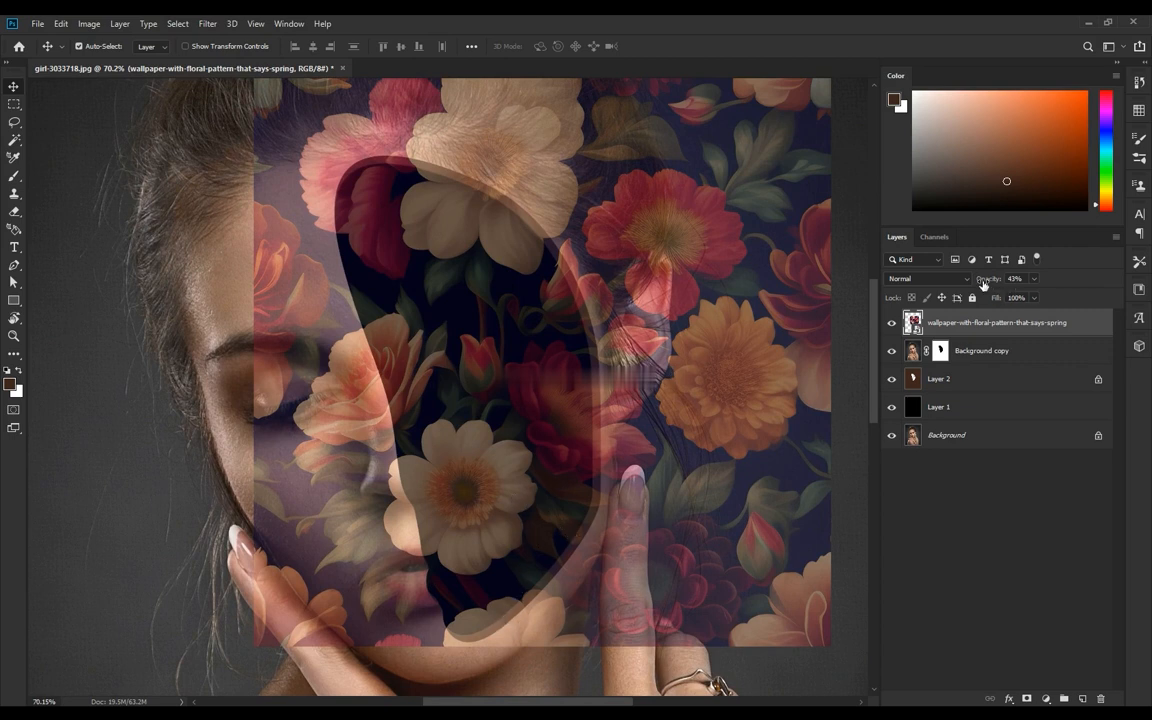
Duplicate the wallpaper layer, place the copy between Layer 2 and Layer 1, and hide the original
left_click_drag(984, 332, 1082, 698)
left_click_drag(960, 325, 948, 427)
left_click(892, 322)
key("ctrl+0")
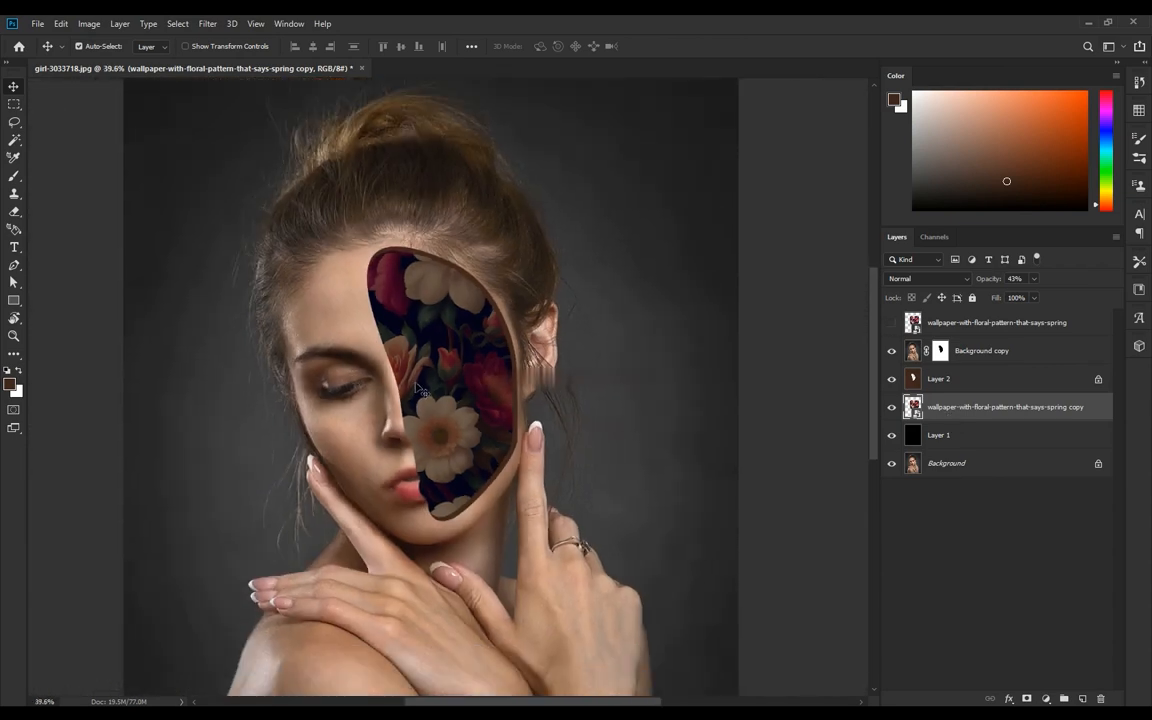
Show the top wallpaper layer and hide its copy below Layer 2
scroll(445, 400, "up", 4)
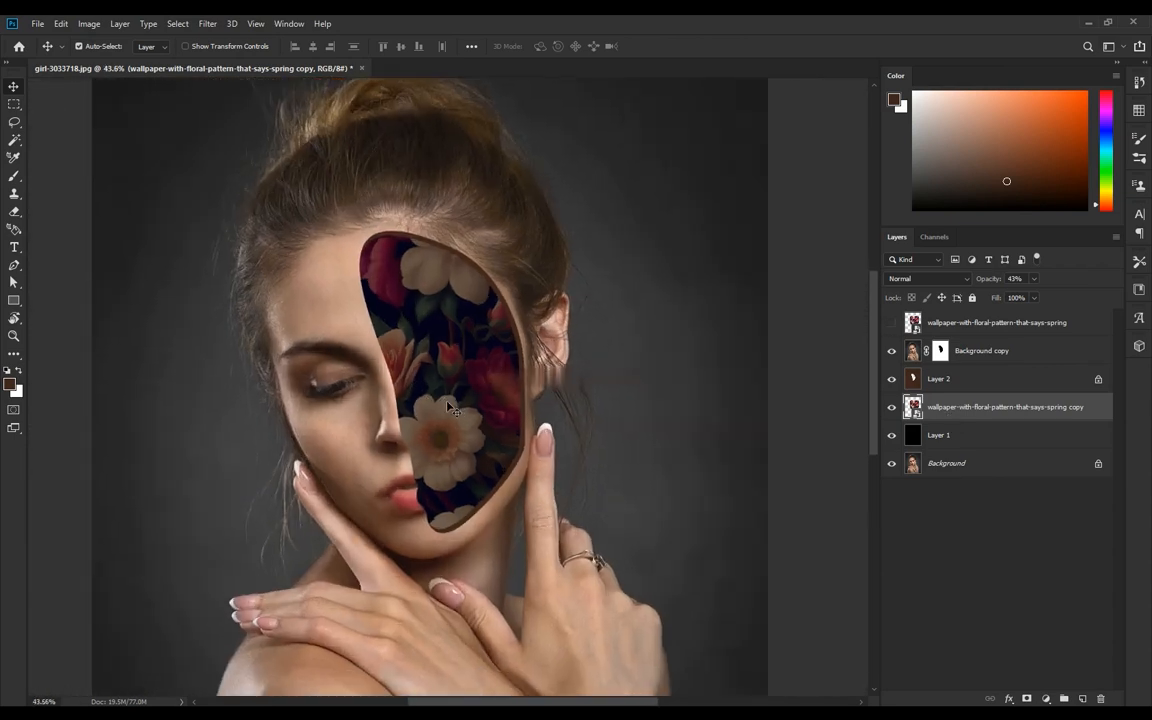
left_click(892, 407)
left_click(892, 407)
left_click(892, 322)
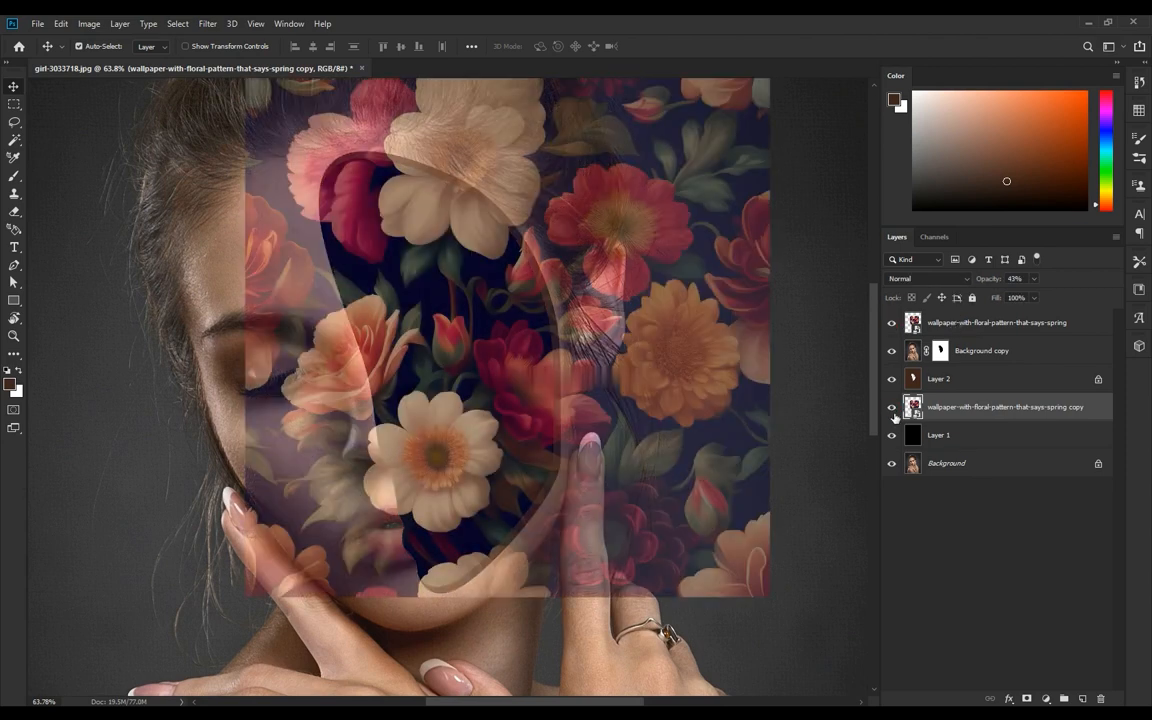
left_click(892, 407)
Start a Pen tool path along the white flower's upper left petals where they overlap the face beside the nose
scroll(387, 460, "up", 5)
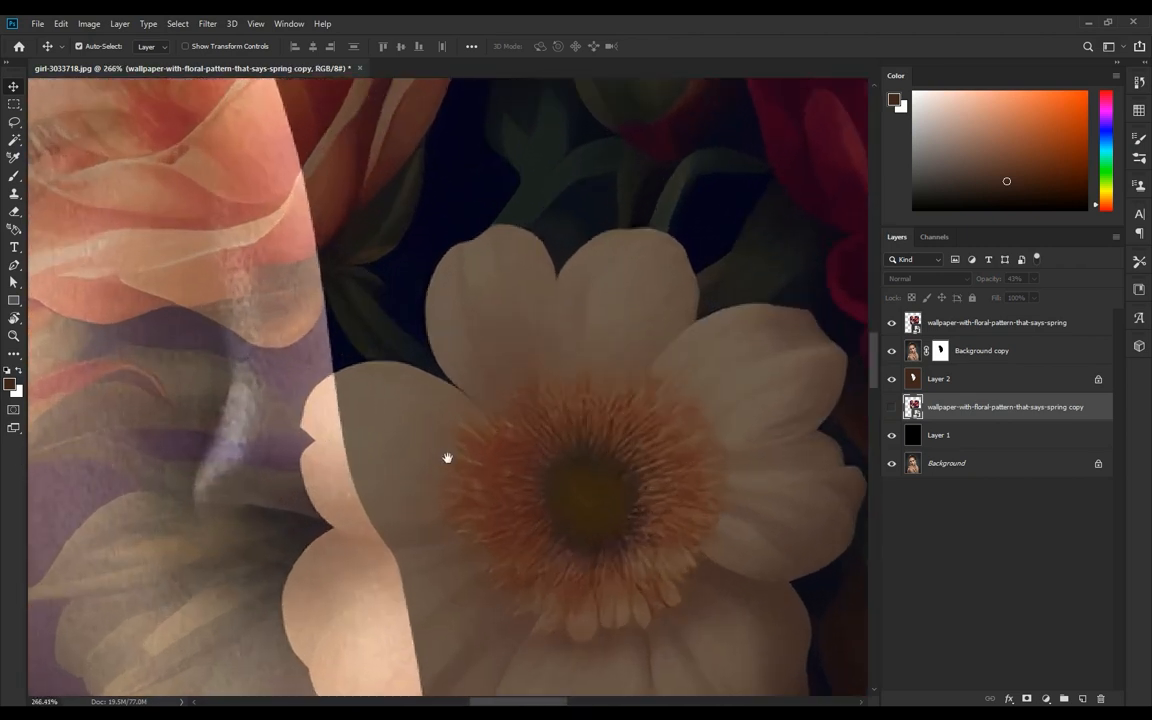
left_click_drag(447, 458, 478, 278)
scroll(367, 262, "up", 1)
scroll(367, 262, "up", 2)
key("p")
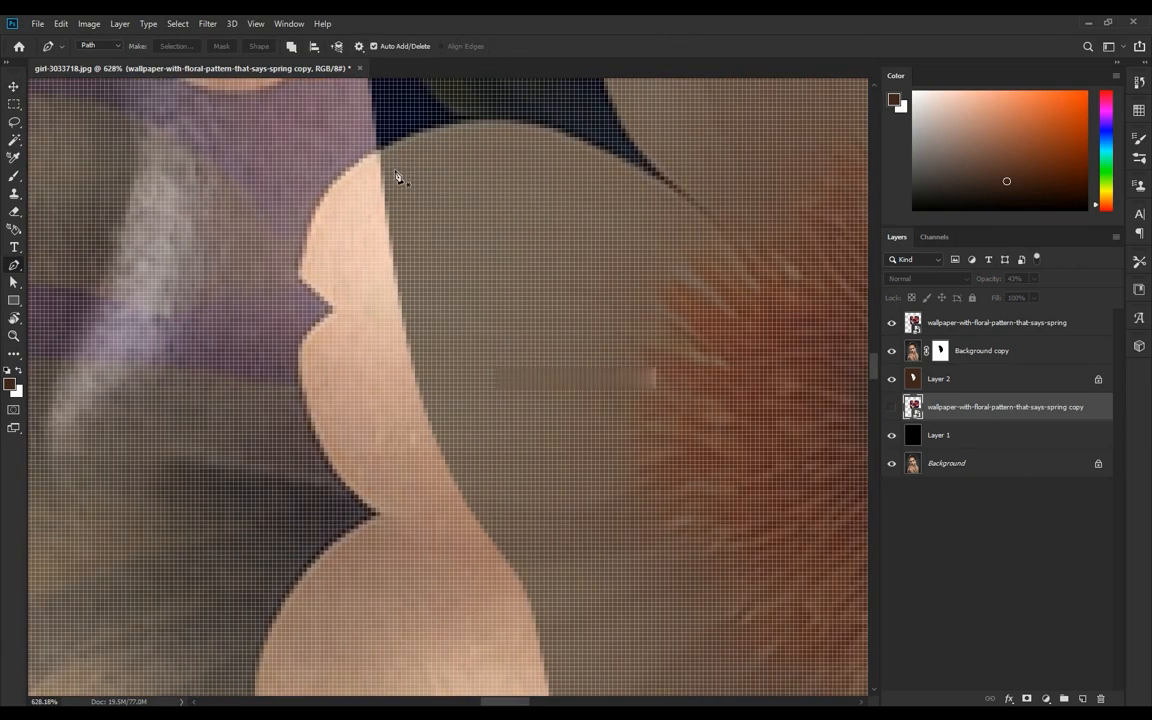
left_click(392, 146)
left_click_drag(299, 273, 285, 385)
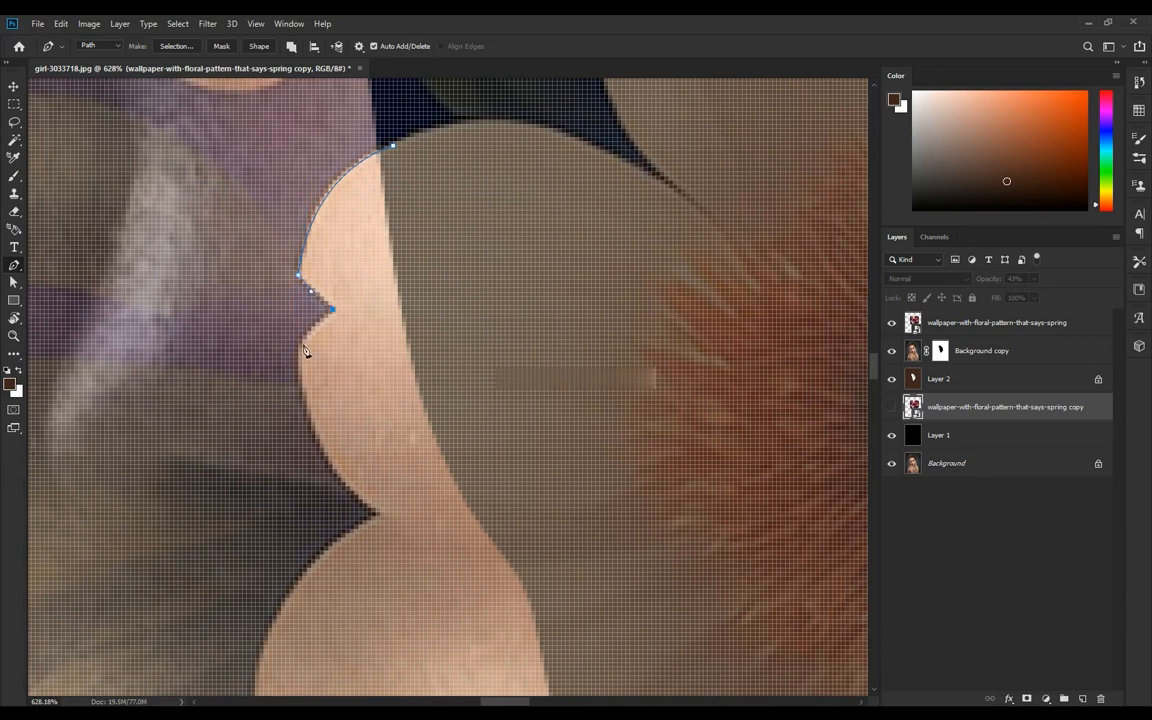
scroll(320, 352, "down", 3)
left_click_drag(371, 399, 449, 464)
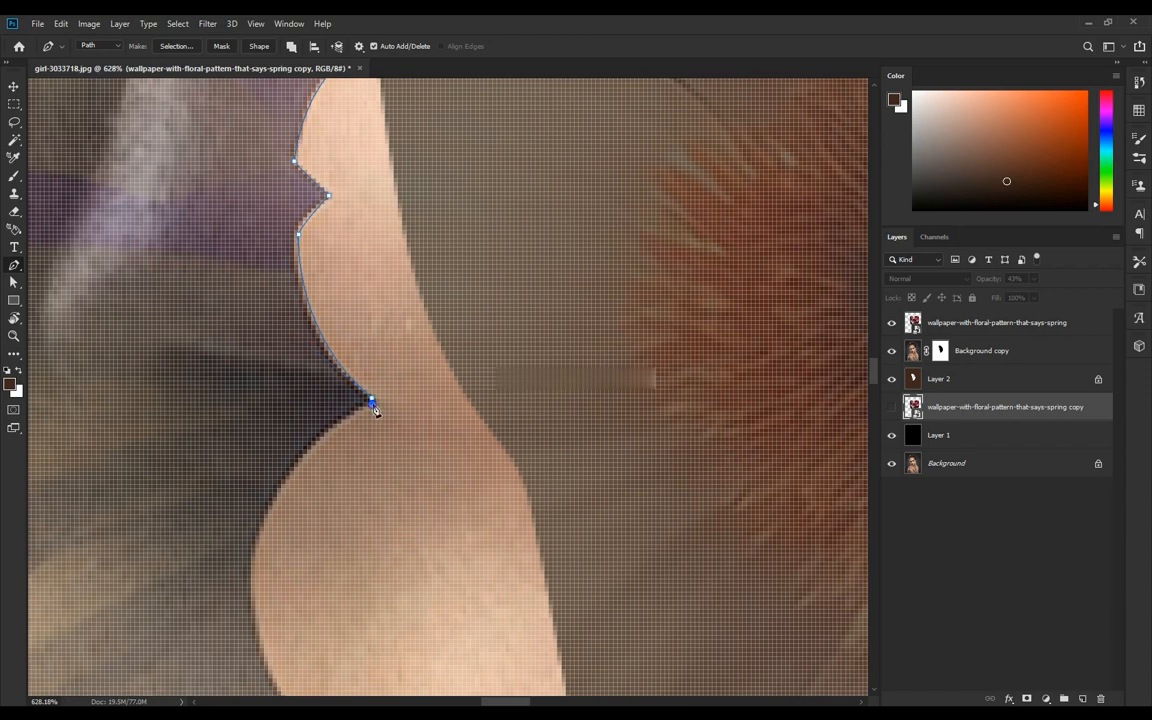
Continue the path around the white flower's lower left petals down to the lips
left_click_drag(373, 410, 519, 221)
left_click_drag(389, 342, 387, 455)
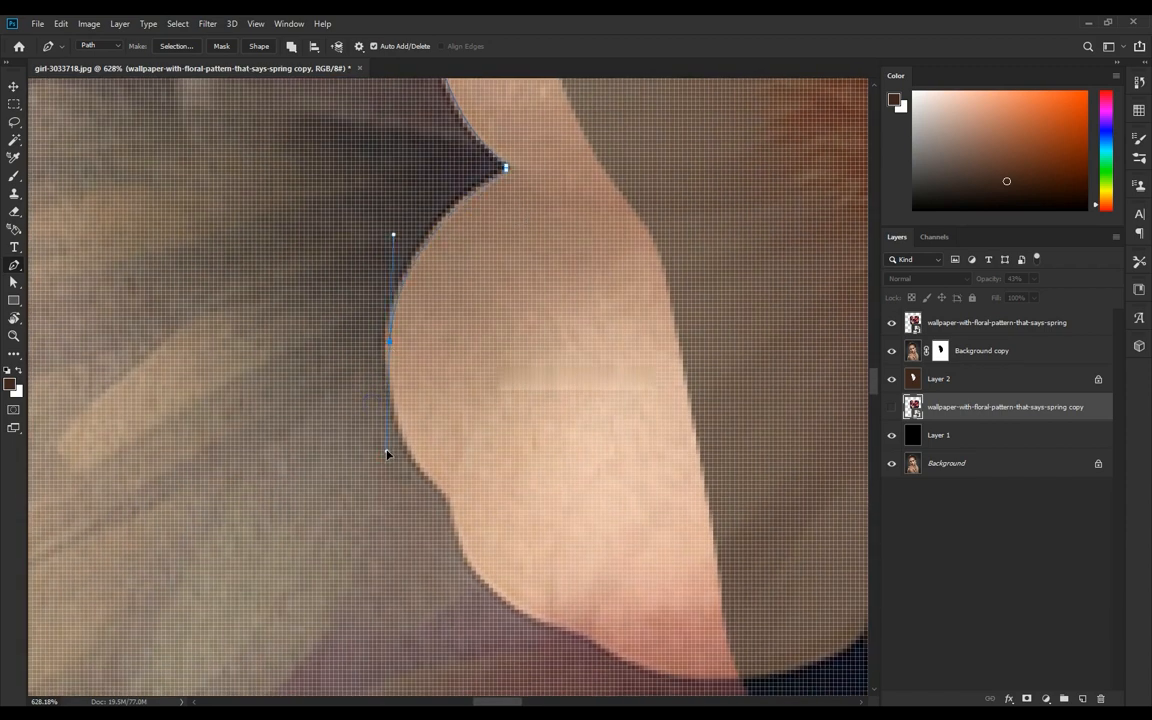
left_click(449, 498)
left_click_drag(545, 622, 410, 385)
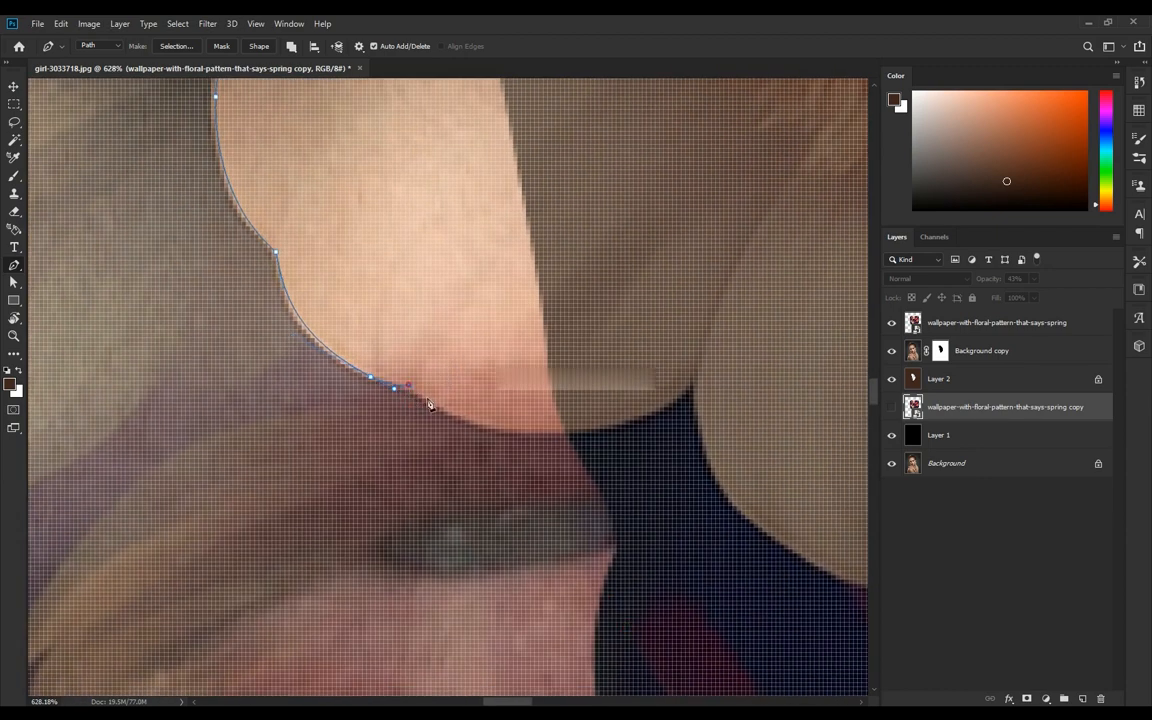
left_click_drag(514, 433, 559, 439)
Close the petal path with a straight line running just inside the cutout edge
scroll(570, 438, "down", 6)
scroll(598, 341, "up", 5)
left_click_drag(557, 267, 525, 468)
scroll(532, 465, "down", 3)
left_click(469, 278)
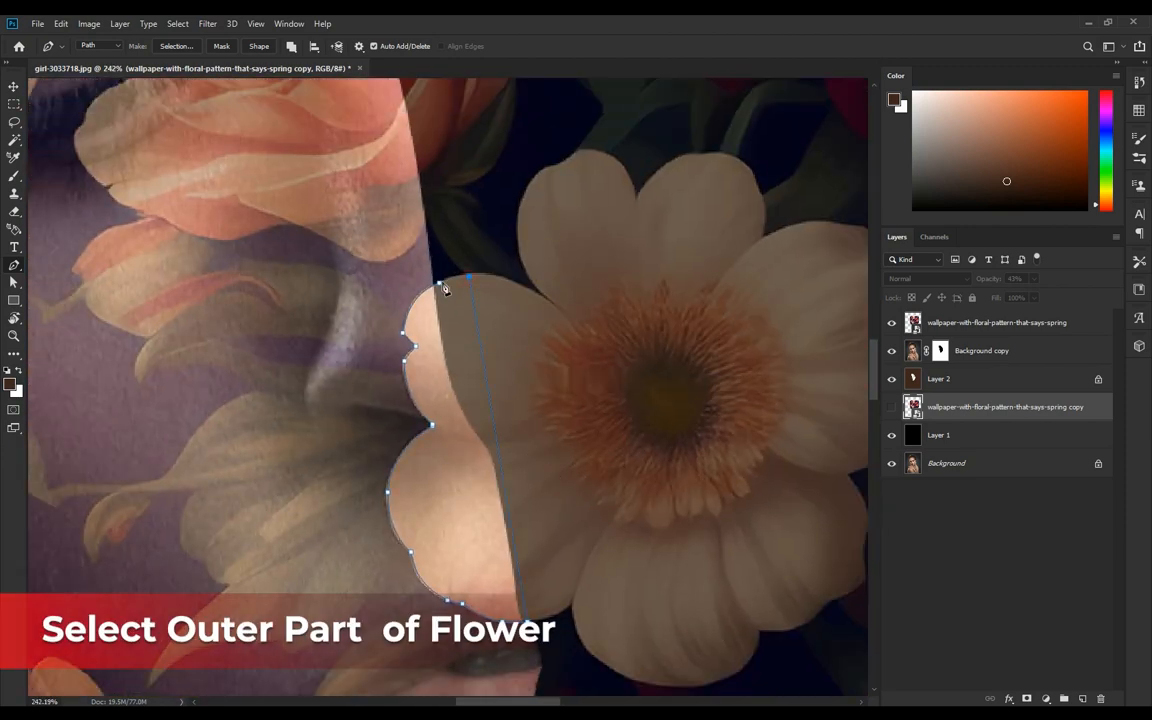
left_click(440, 284)
scroll(506, 430, "down", 3)
scroll(516, 443, "up", 3)
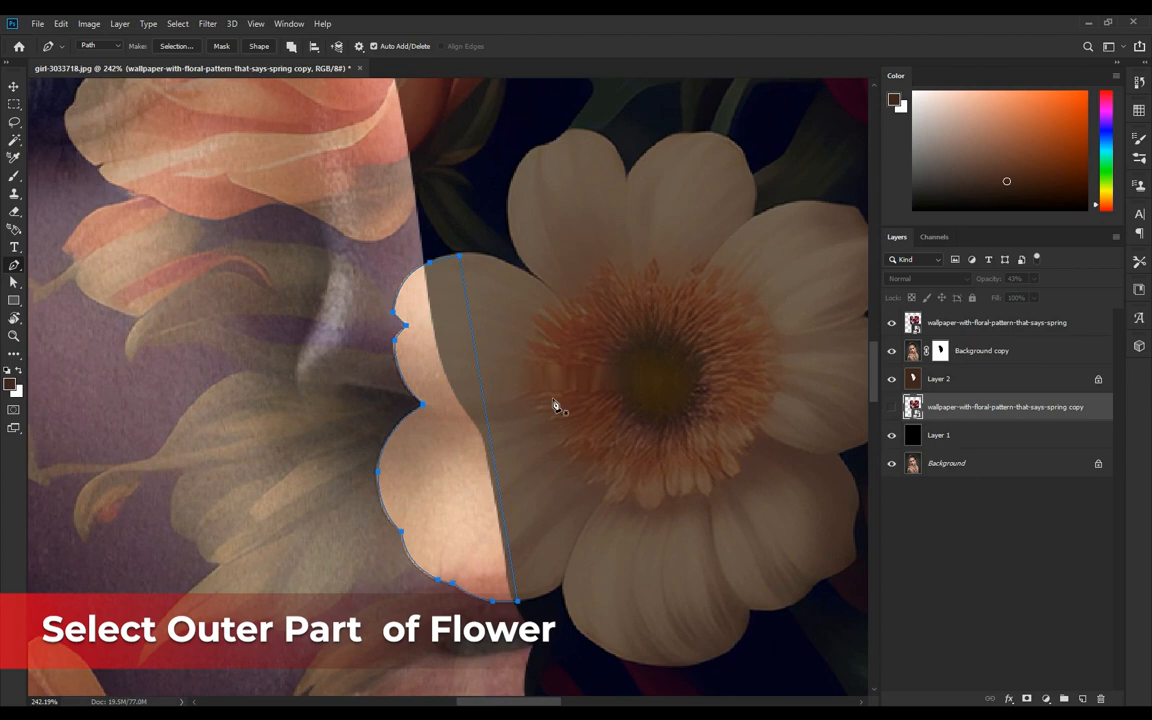
Convert the petal path to a selection and add it as a layer mask on the top wallpaper layer
key("ctrl+Return")
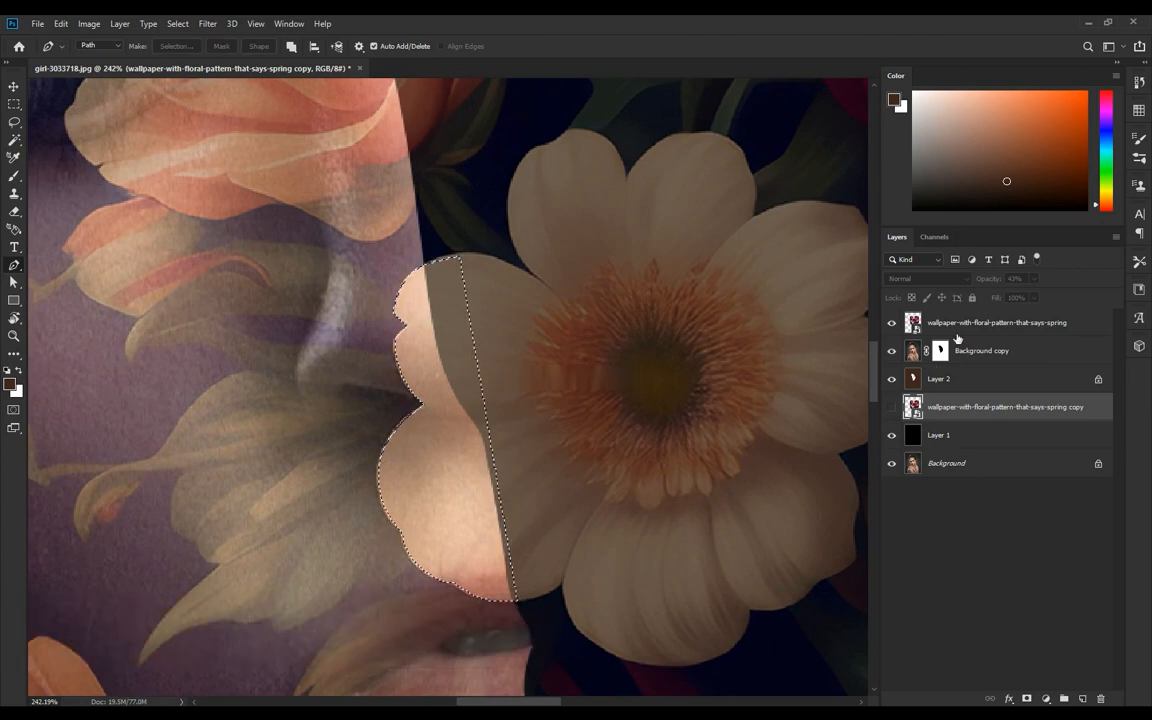
left_click(958, 324)
left_click(1027, 698)
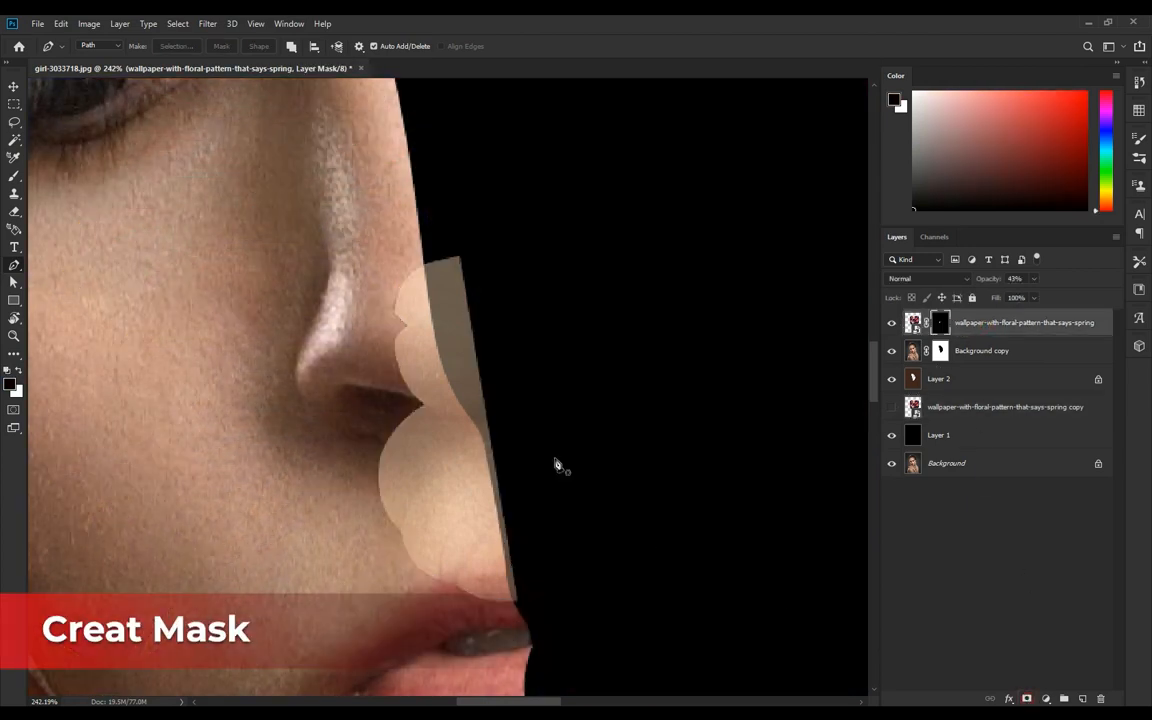
Show the wallpaper copy and raise both wallpaper layers to 100% opacity
scroll(558, 465, "down", 3)
scroll(530, 440, "down", 2)
scroll(535, 437, "up", 4)
key("v")
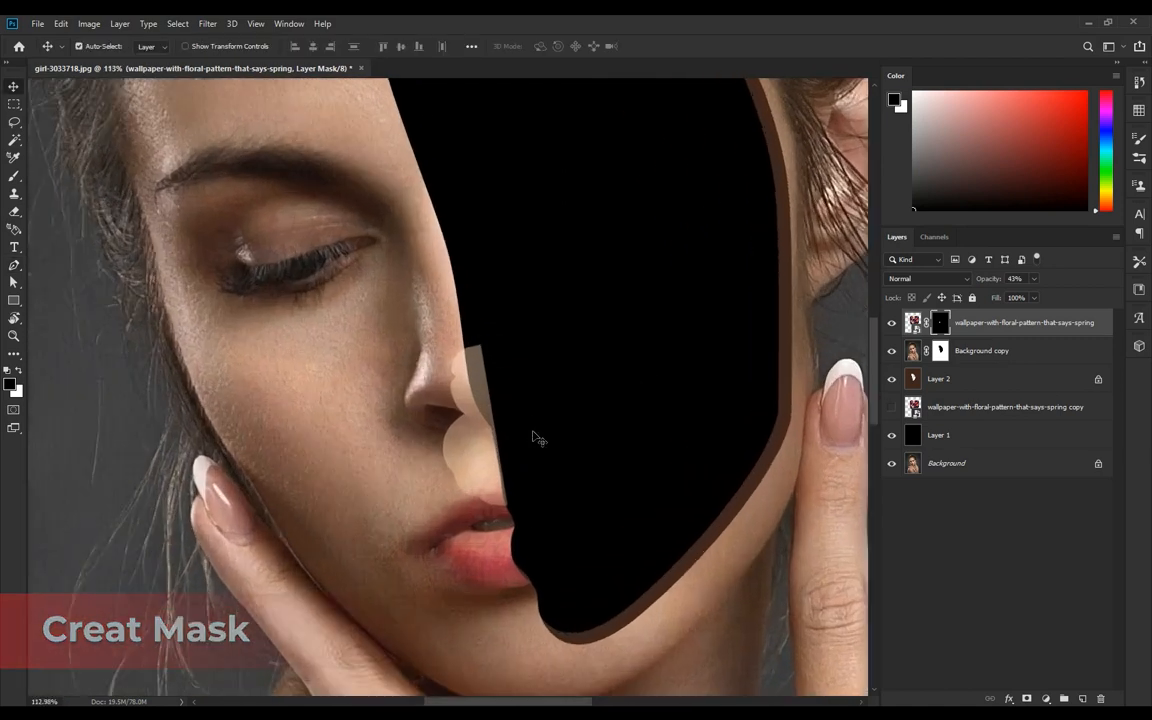
key("Return")
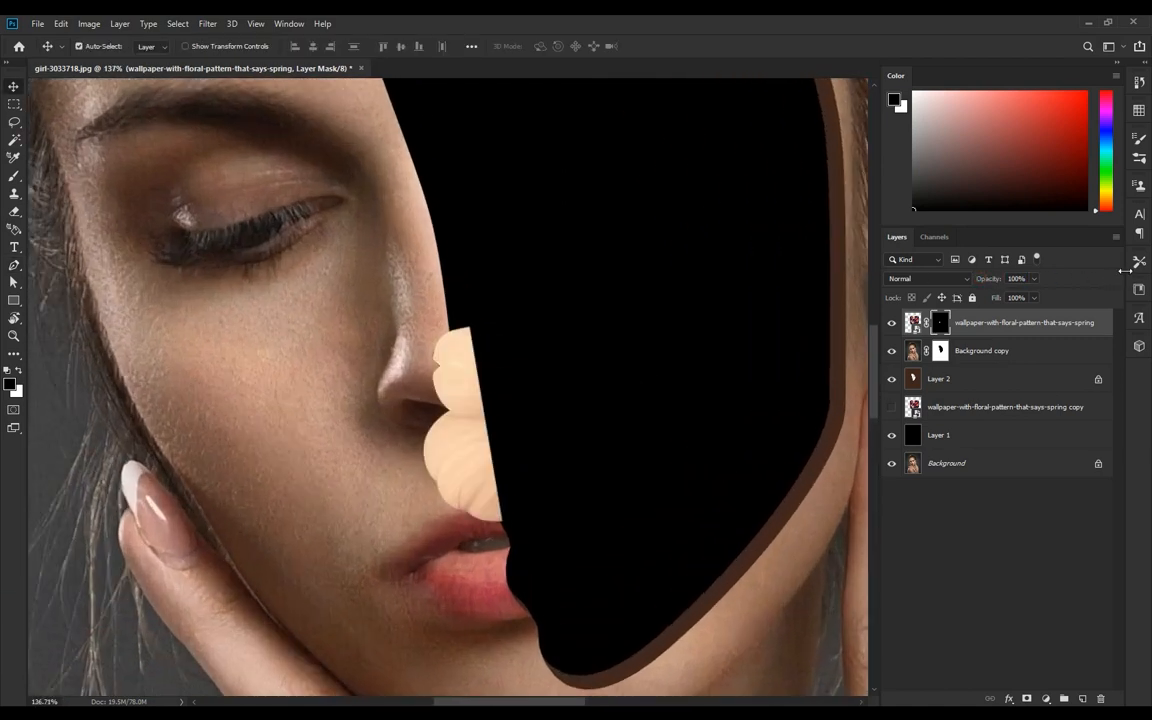
left_click(893, 407)
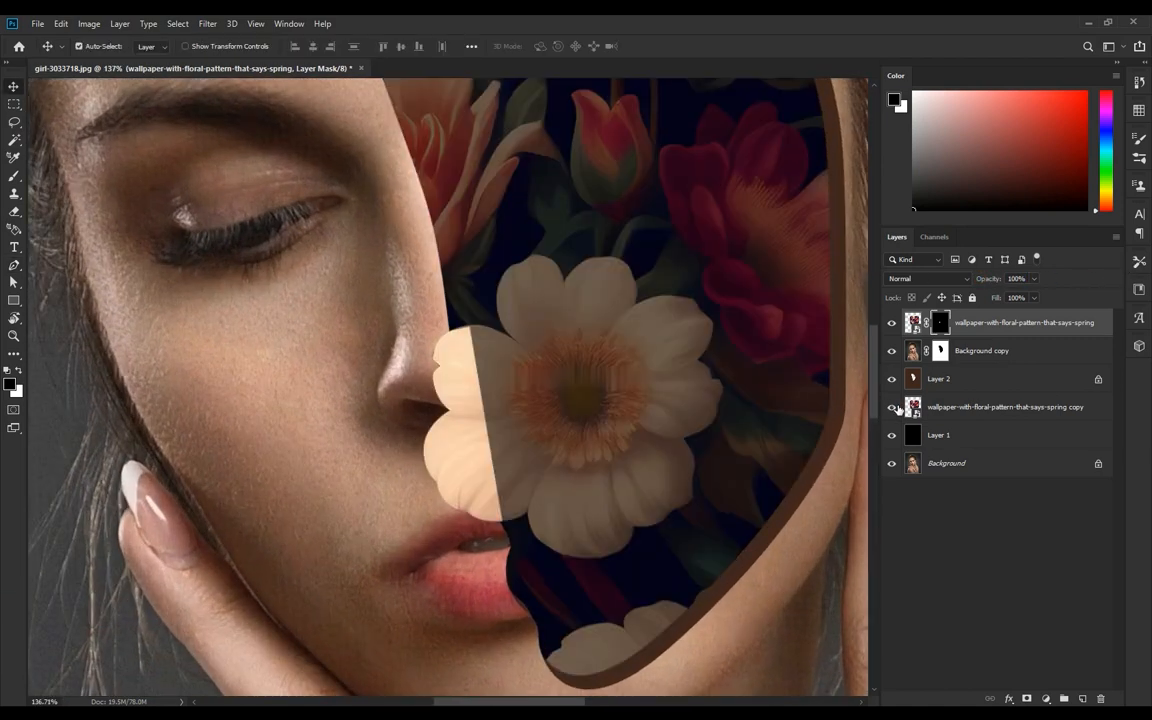
left_click(963, 406)
key("0")
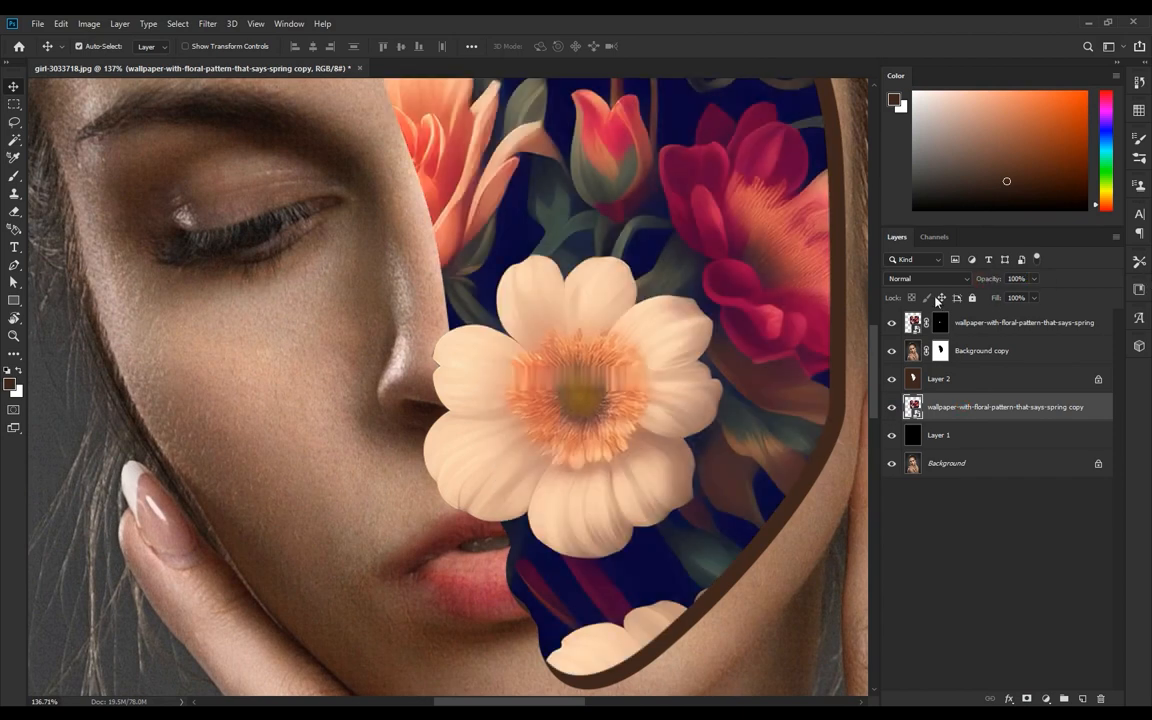
Invert the layer mask of the top wallpaper layer
key("ctrl+0")
scroll(533, 396, "up", 5)
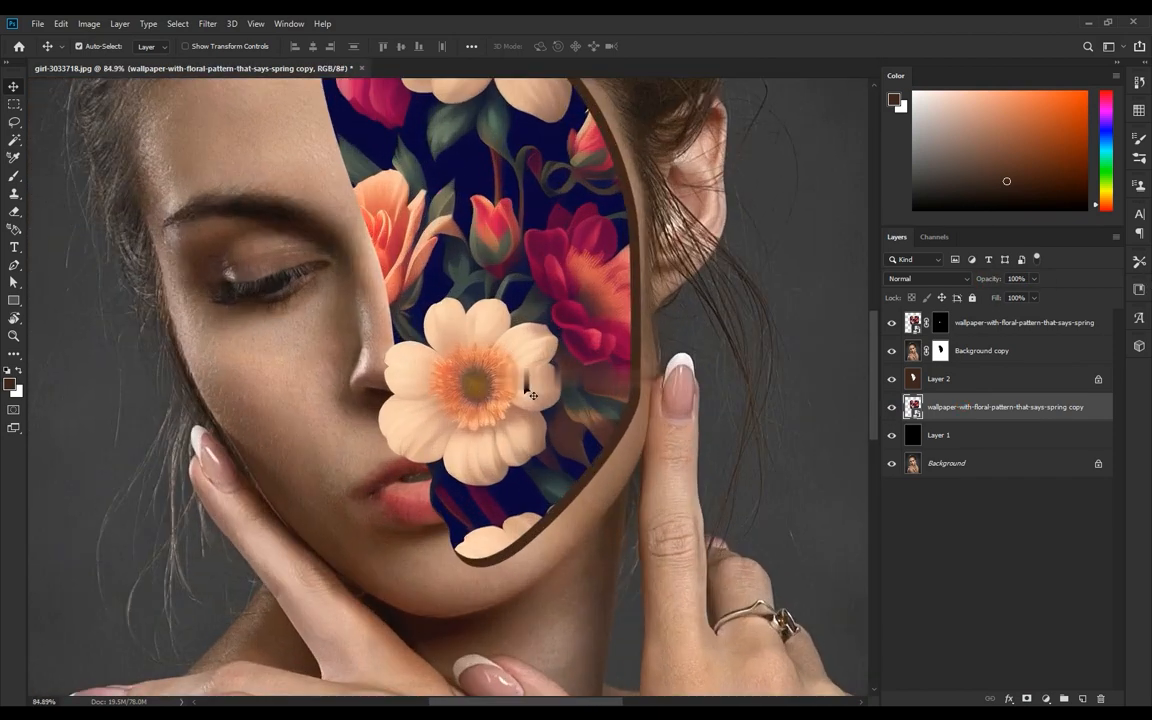
scroll(479, 283, "up", 4)
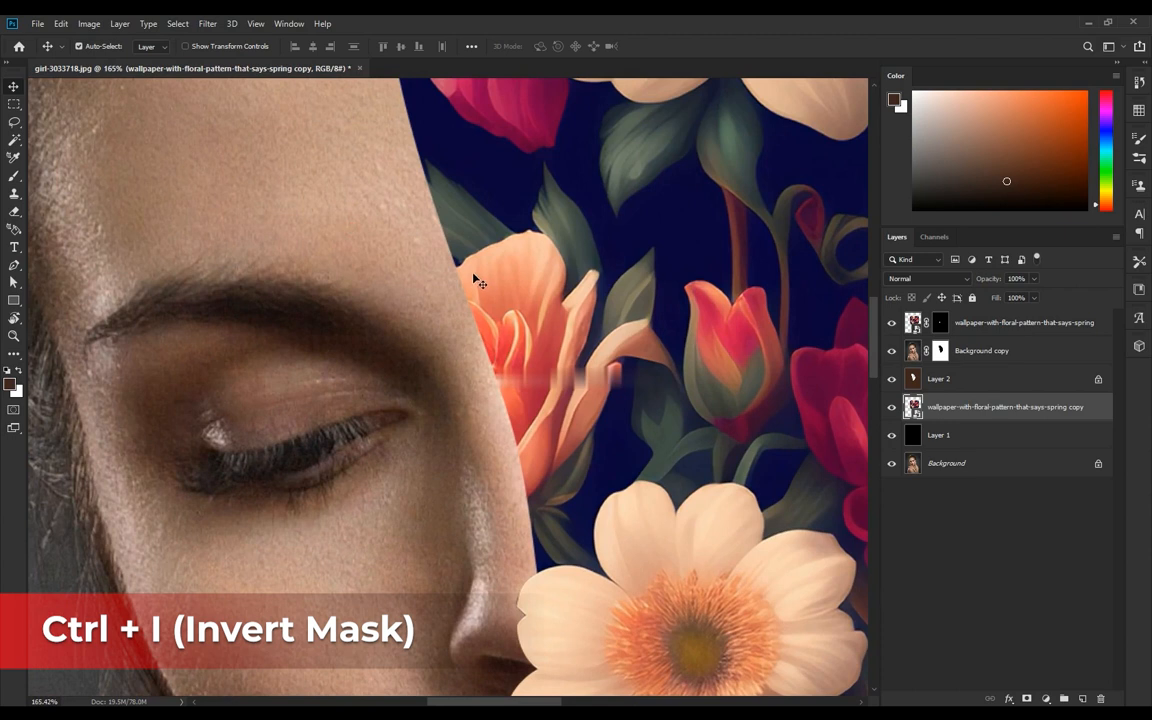
left_click(939, 323)
key("ctrl+i")
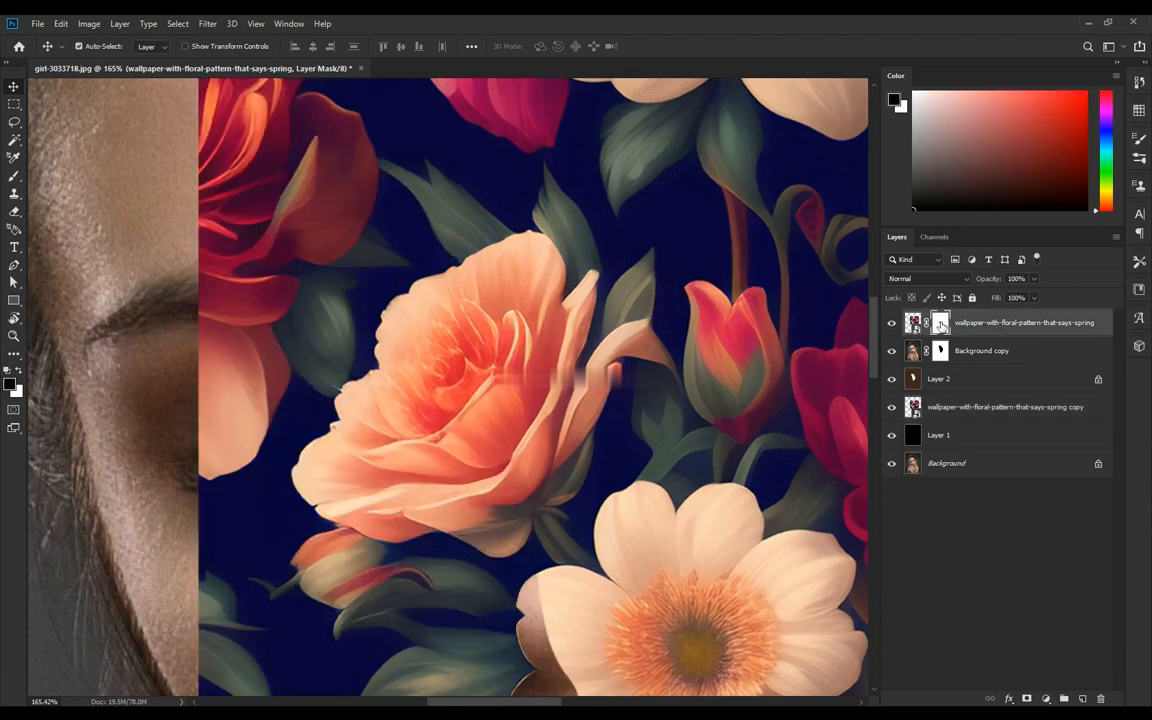
Start a Pen tool path along the upper left edge of the orange rose above the white flower
scroll(407, 362, "up", 5)
left_click_drag(437, 411, 430, 317)
key("p")
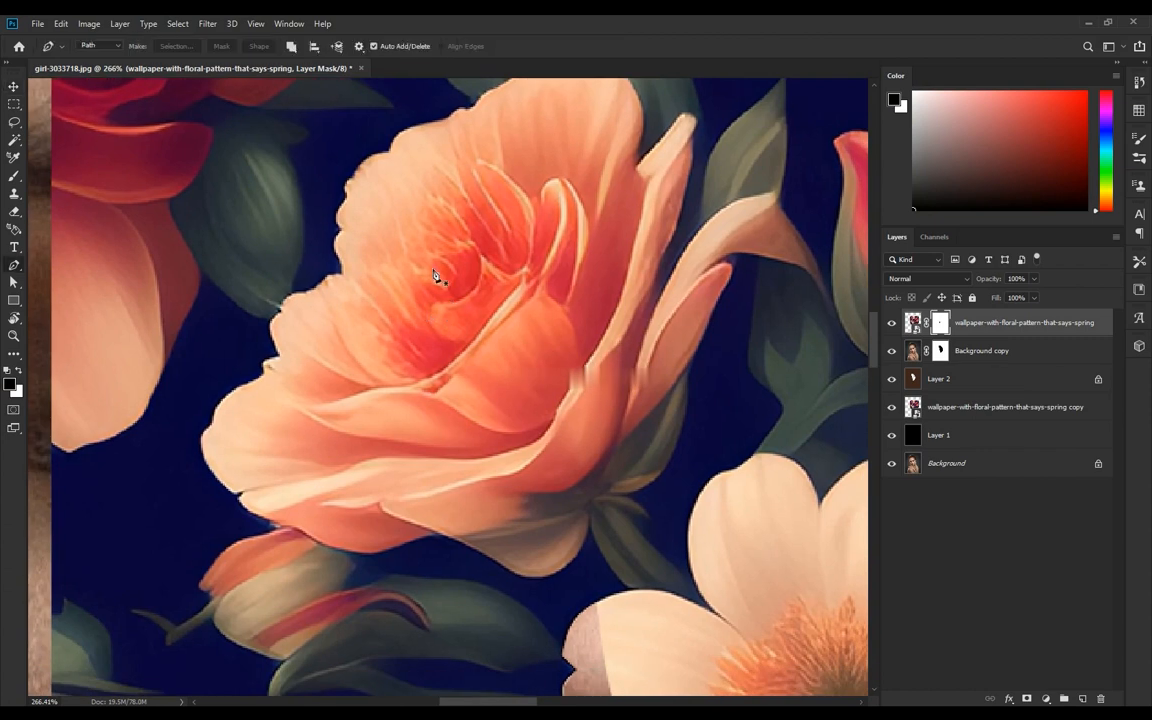
left_click_drag(416, 203, 423, 212)
scroll(423, 212, "up", 4)
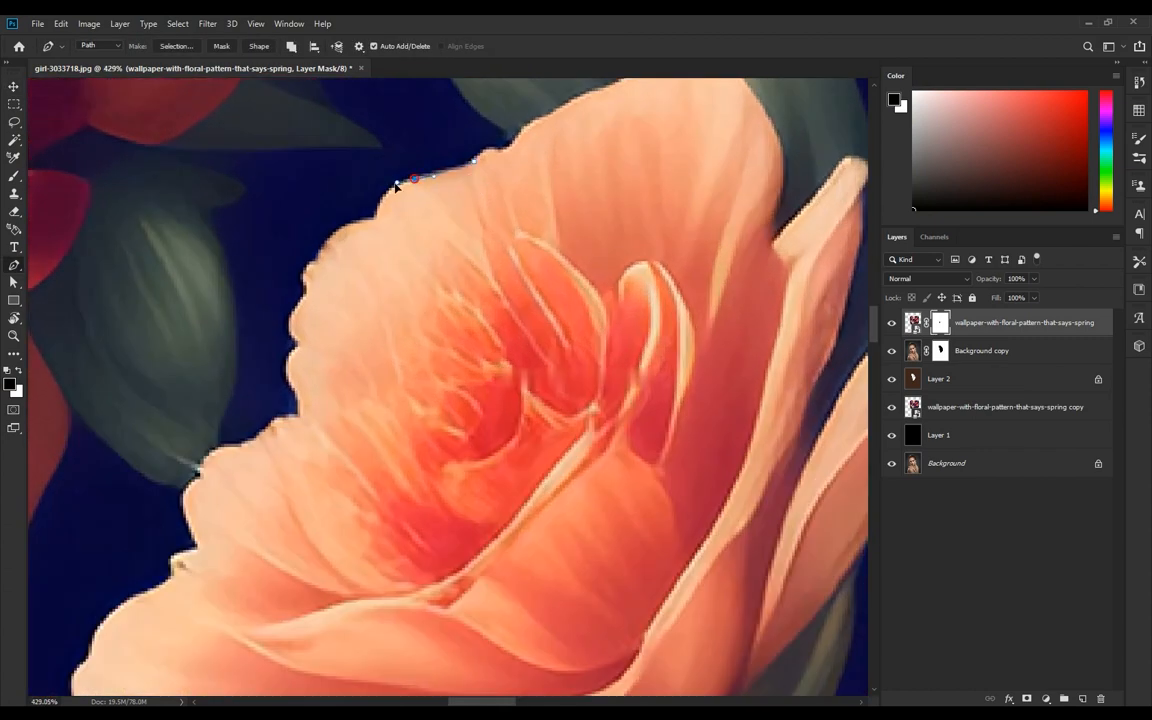
scroll(400, 183, "up", 2)
left_click(374, 229)
left_click_drag(252, 369, 250, 384)
left_click_drag(256, 396, 285, 262)
left_click(291, 274)
left_click_drag(279, 333, 285, 347)
left_click(288, 376)
Continue the path down the rose's scalloped left edge to the notch at its lower left petals
left_click_drag(270, 393, 468, 247)
left_click_drag(442, 262, 387, 322)
left_click_drag(368, 370, 373, 382)
left_click(381, 407)
left_click_drag(348, 425, 347, 437)
scroll(352, 435, "down", 3)
left_click_drag(398, 551, 429, 455)
scroll(405, 390, "up", 3)
left_click_drag(365, 373, 350, 386)
left_click_drag(265, 438, 257, 460)
left_click(252, 483)
left_click_drag(226, 529, 226, 559)
left_click_drag(300, 640, 269, 432)
left_click(249, 406, "alt")
left_click(274, 403)
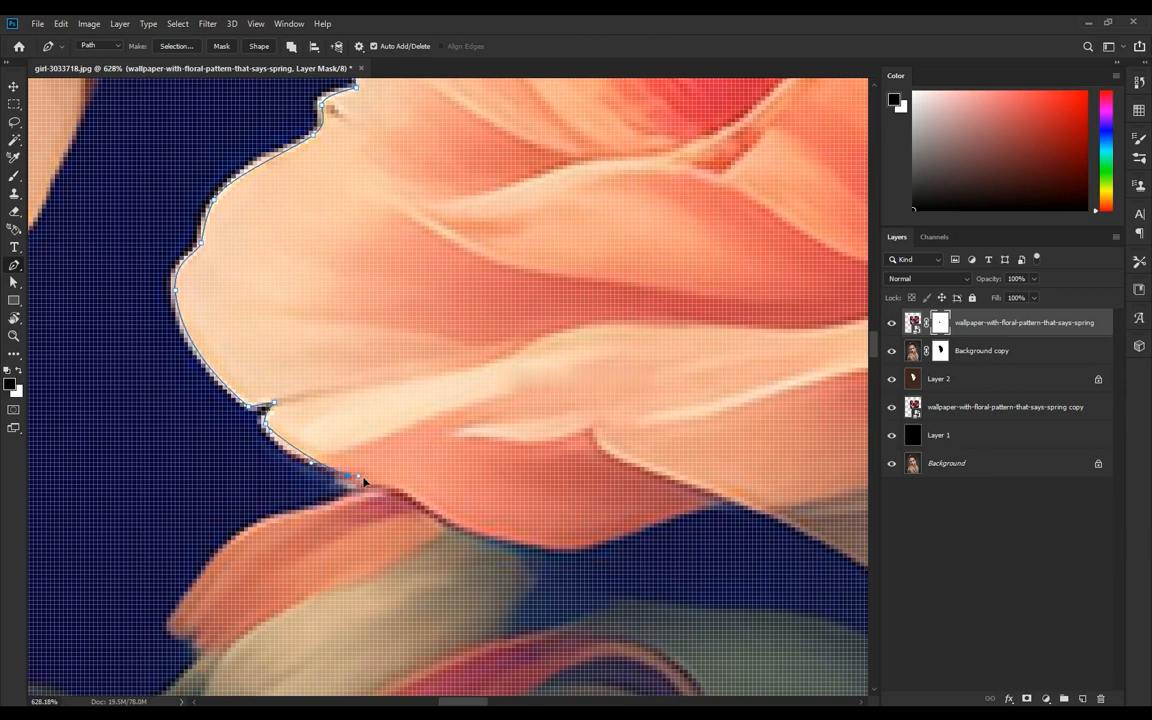
Extend the path along the rose's lower edge, above the small bud
scroll(347, 478, "down", 3)
scroll(370, 492, "up", 3)
left_click_drag(364, 463, 381, 473)
left_click_drag(442, 506, 465, 517)
scroll(465, 517, "down", 3)
left_click_drag(465, 517, 427, 345)
scroll(406, 418, "up", 3)
left_click_drag(499, 421, 509, 421)
left_click(592, 386)
left_click(639, 369)
Trace the rose's lowest petal up to the stem and turn the path down along the leaf
left_click_drag(619, 389, 265, 429)
left_click_drag(371, 443, 401, 463)
left_click_drag(479, 512, 503, 517)
left_click_drag(603, 474, 641, 422)
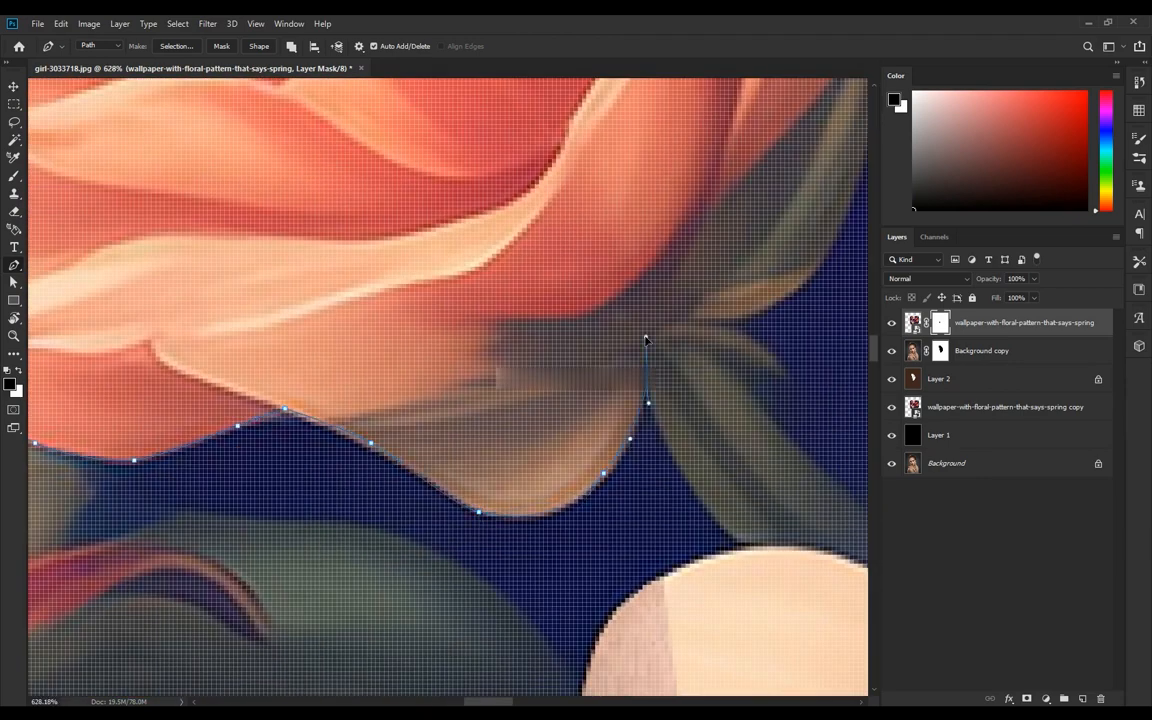
left_click_drag(646, 337, 643, 337)
left_click(642, 370, "alt")
left_click(659, 420)
Carry the path along the leaf into the white flower and loosely up the inner side of the rose
scroll(662, 424, "down", 6)
left_click(892, 323)
left_click(892, 323)
scroll(687, 437, "up", 5)
left_click_drag(684, 494, 725, 520)
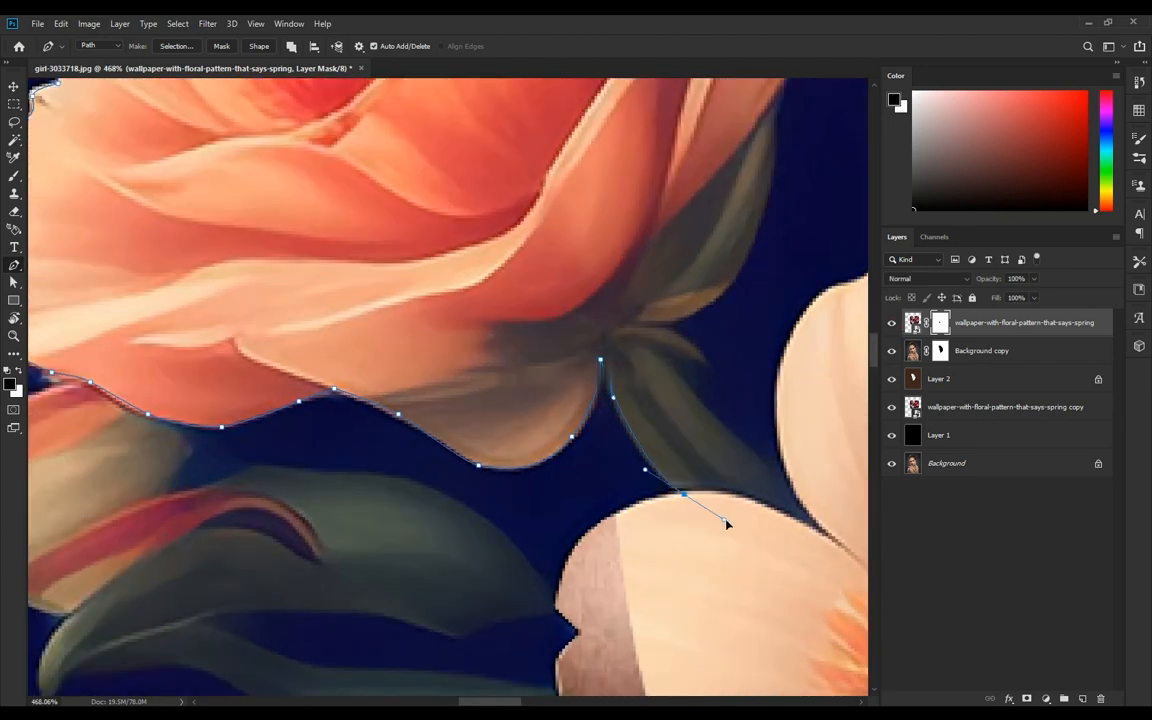
left_click_drag(804, 540, 848, 560)
scroll(800, 430, "down", 5)
left_click_drag(772, 310, 594, 484)
left_click_drag(755, 283, 738, 156)
left_click_drag(718, 204, 756, 404)
Finish the path along the rose's top edge to the starting point and convert it to a selection
scroll(565, 330, "up", 6)
left_click_drag(527, 277, 486, 286)
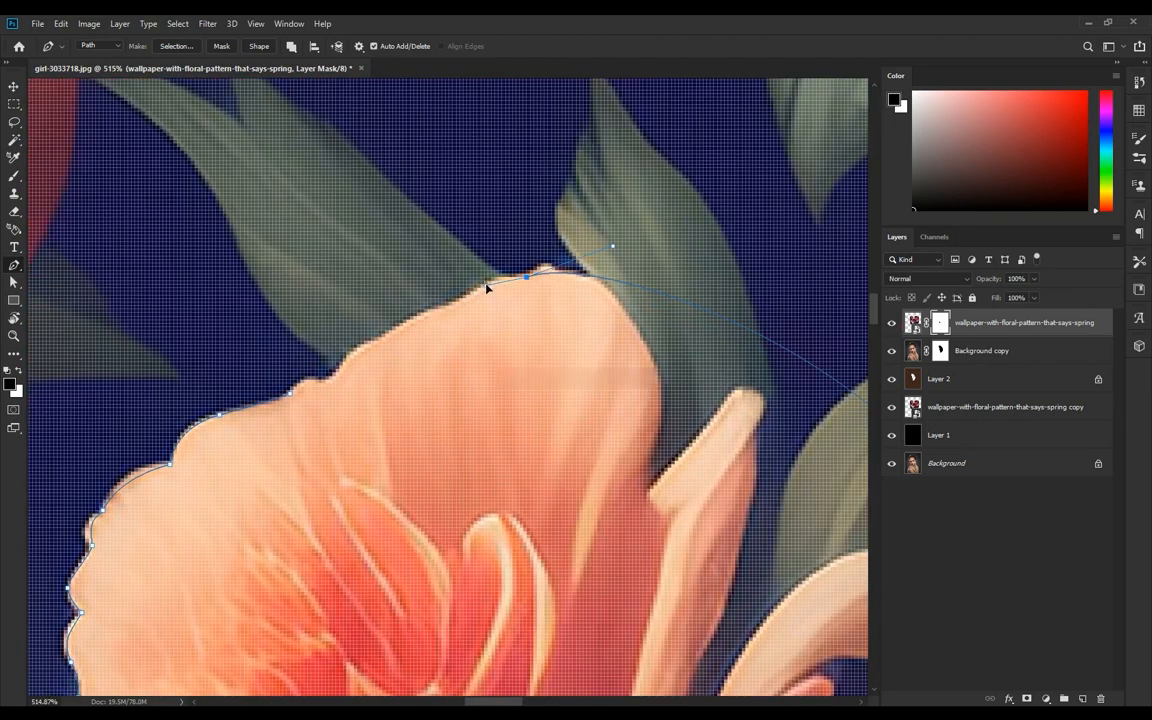
left_click(400, 327)
scroll(398, 373, "down", 4)
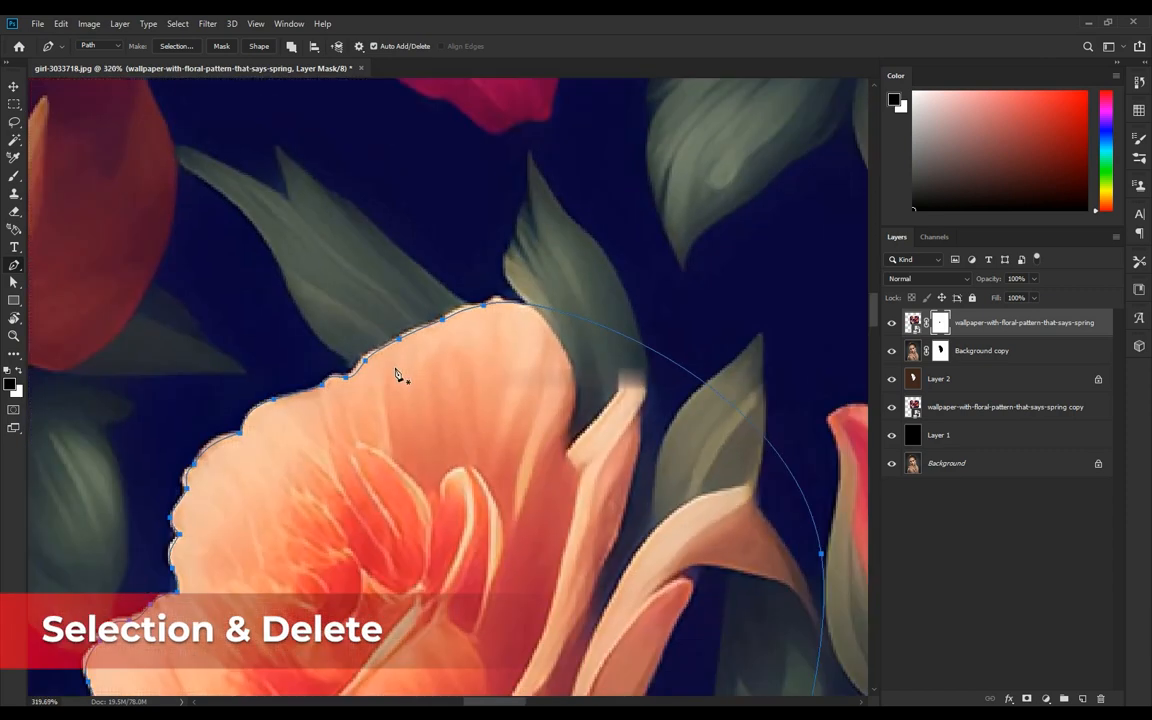
key("ctrl+Return")
scroll(430, 419, "down", 6)
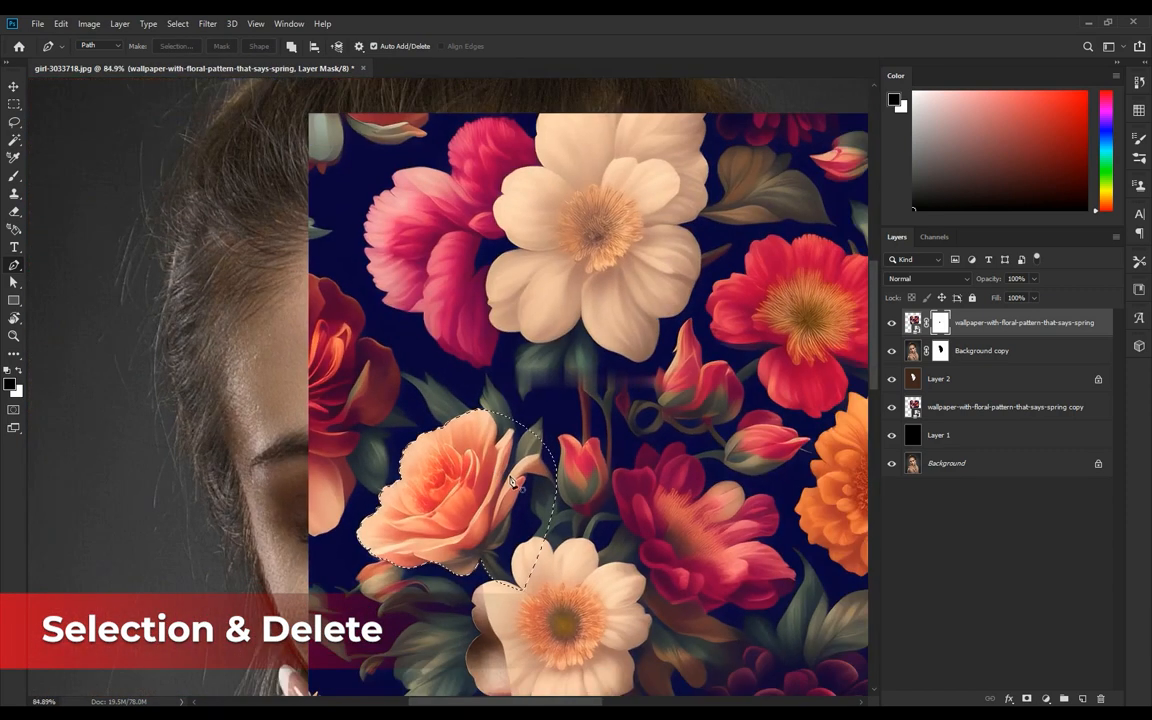
Fill the rose selection with black on the top floral layer's mask and deselect
left_click_drag(566, 520, 458, 262)
scroll(391, 410, "up", 5)
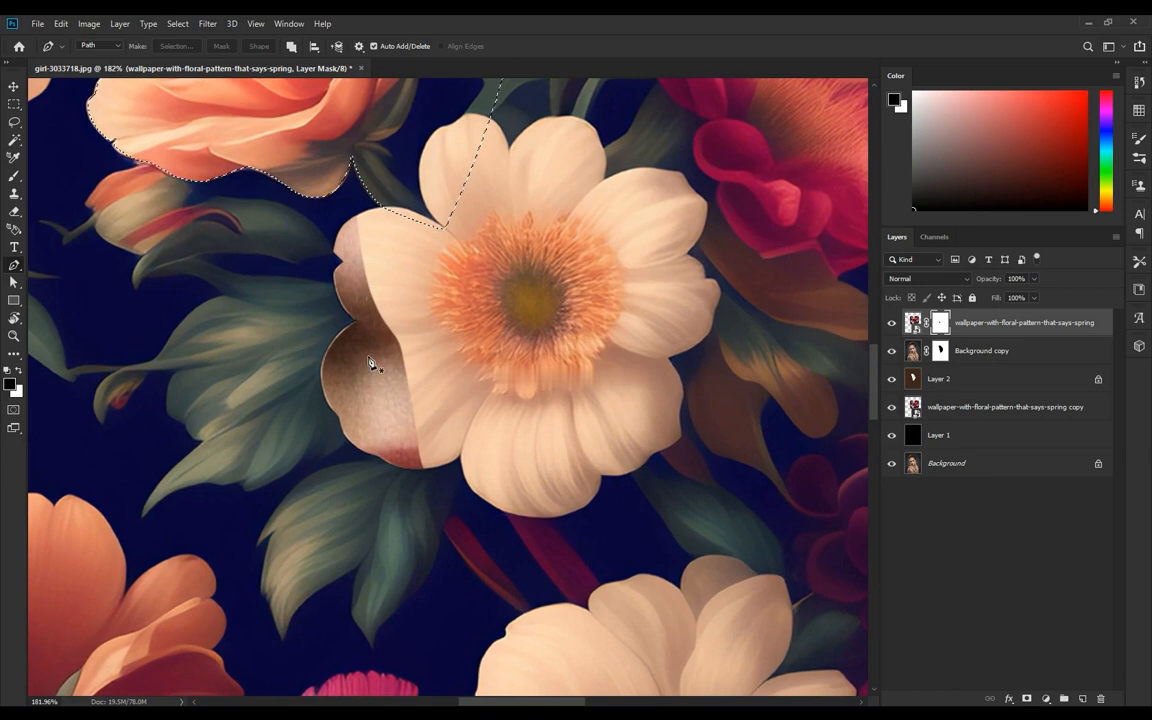
key("v")
scroll(375, 368, "down", 1)
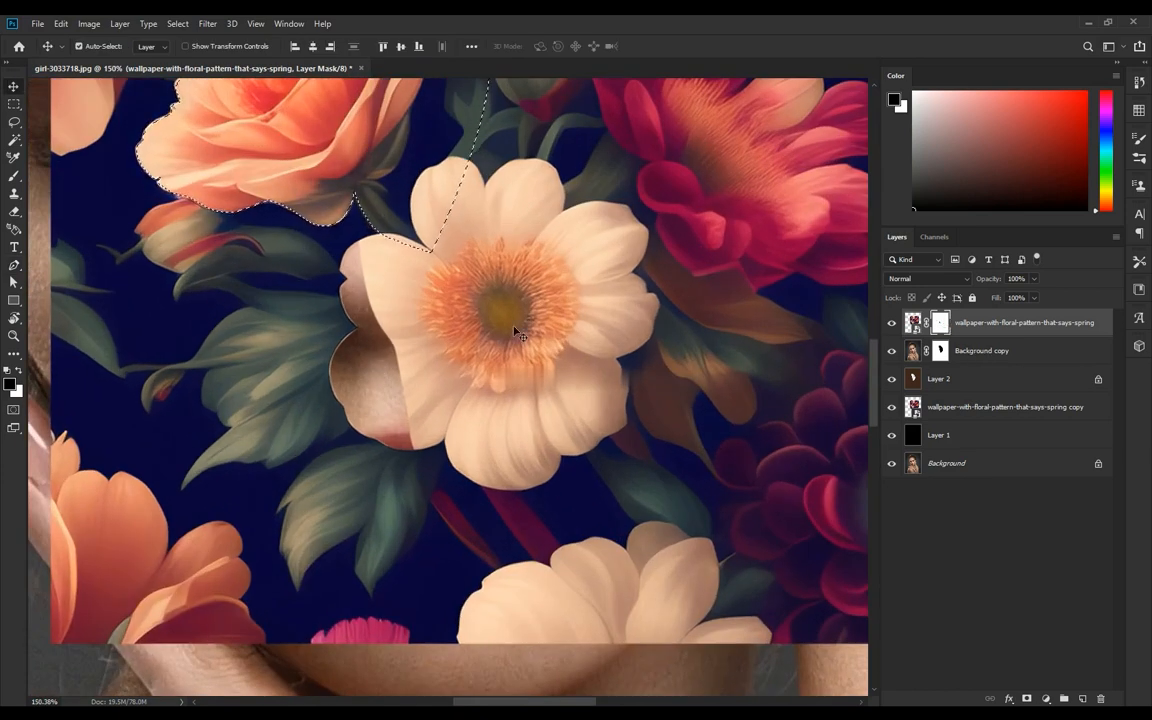
key("x")
key("ctrl+BackSpace")
left_click_drag(381, 186, 425, 483)
key("ctrl+d")
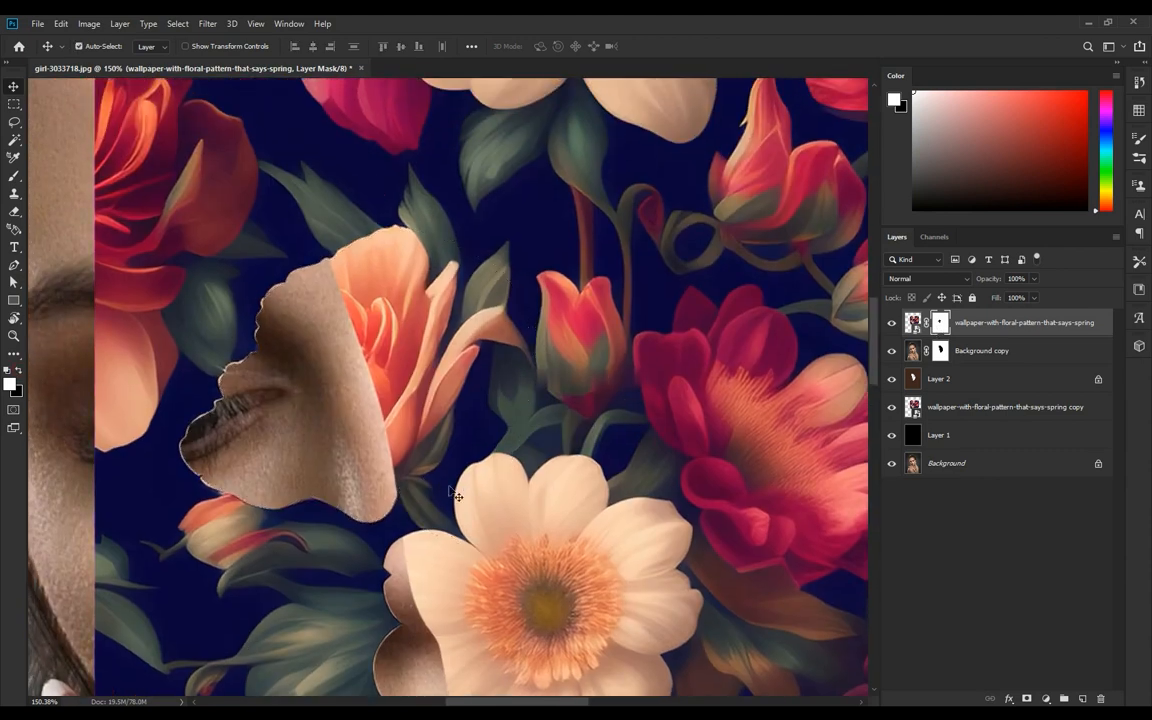
Trace the two-pointed leaf above the rose with the Pen tool, from its lower edge around both tips
scroll(452, 490, "down", 11)
scroll(400, 405, "up", 3)
scroll(405, 410, "up", 6)
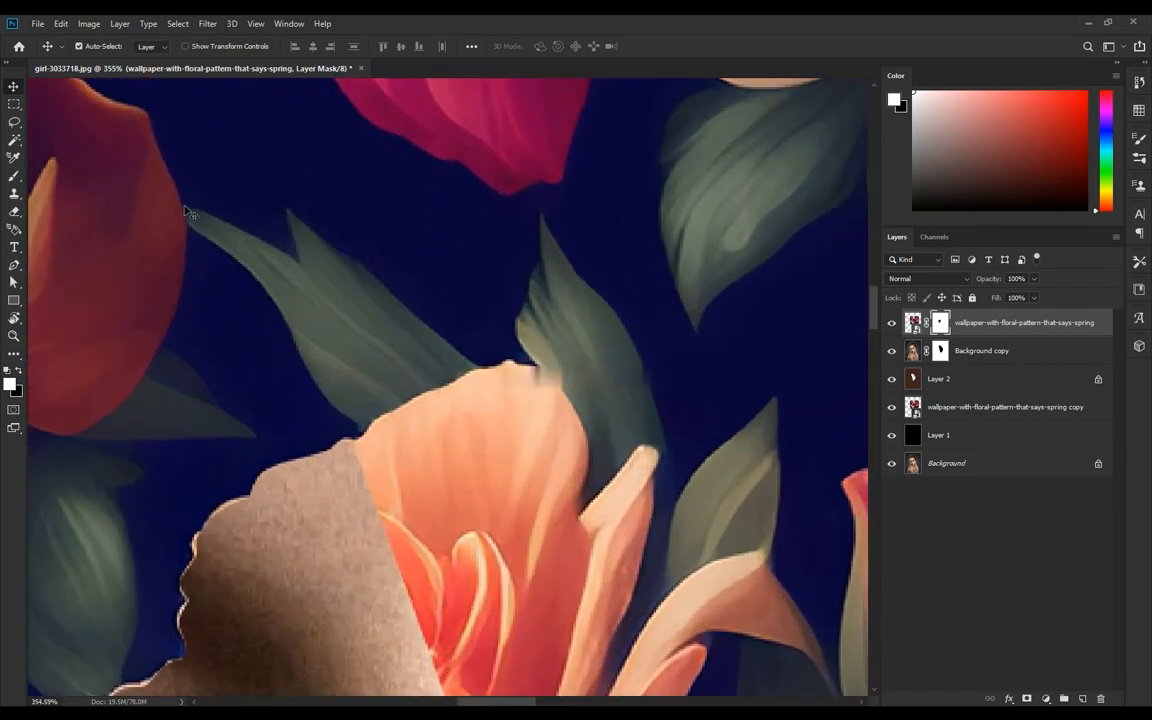
key("p")
scroll(300, 320, "up", 3)
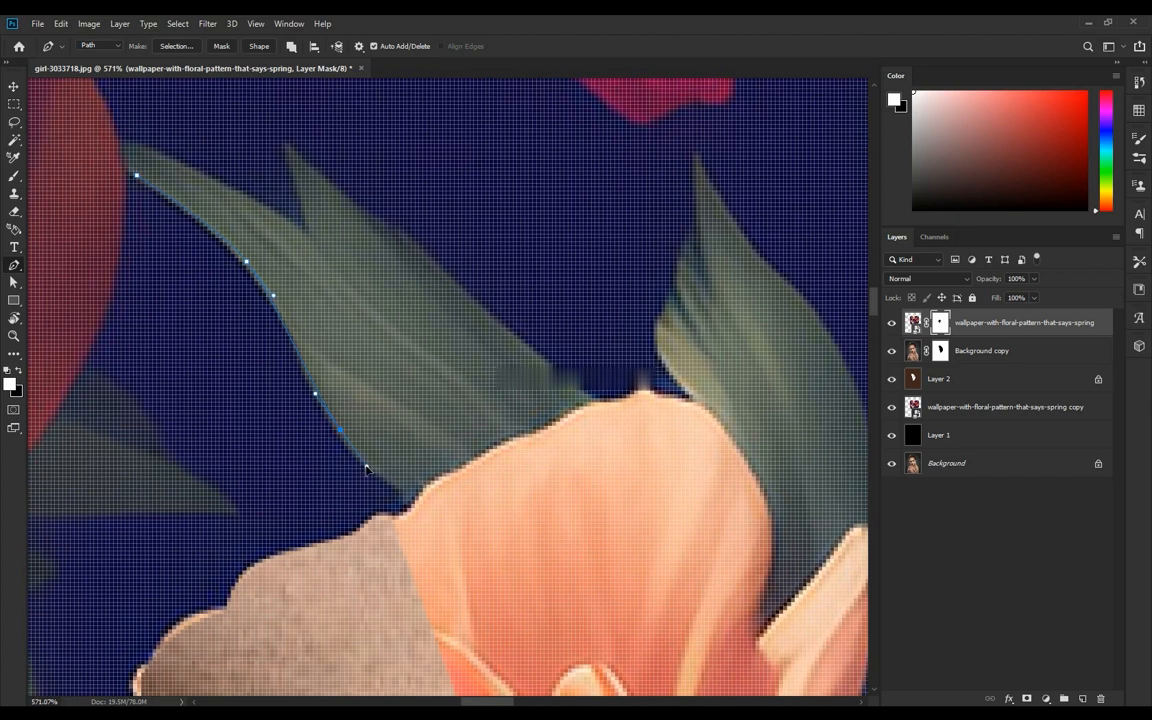
left_click(602, 405)
left_click_drag(437, 270, 434, 265)
left_click_drag(434, 265, 588, 423)
left_click_drag(494, 355, 461, 331)
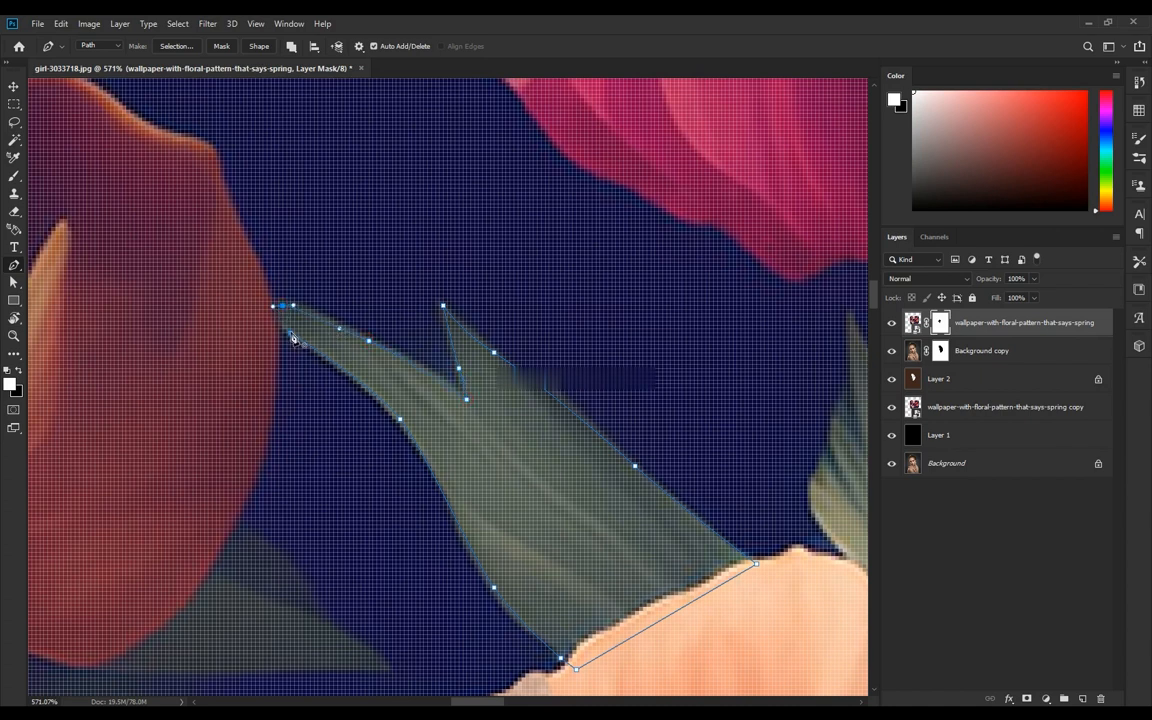
Convert the leaf path to a selection, fill it with black on the mask and deselect
scroll(643, 513, "down", 3)
key("ctrl+Return")
scroll(645, 507, "down", 7)
key("ctrl+BackSpace")
key("ctrl+d")
scroll(688, 517, "down", 4)
left_click_drag(688, 307, 444, 527)
scroll(444, 527, "down", 10)
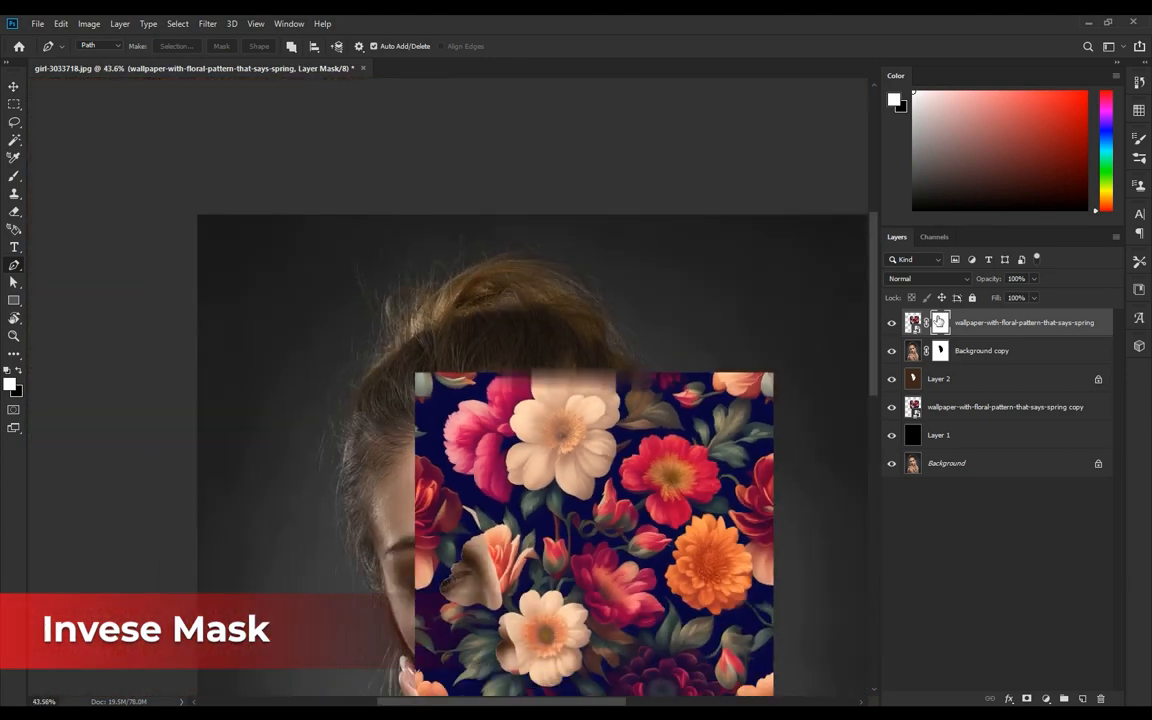
Invert the top floral layer's mask to show only the traced flowers and leaf over the face
key("ctrl+i")
left_click_drag(623, 562, 511, 450)
scroll(438, 302, "up", 3)
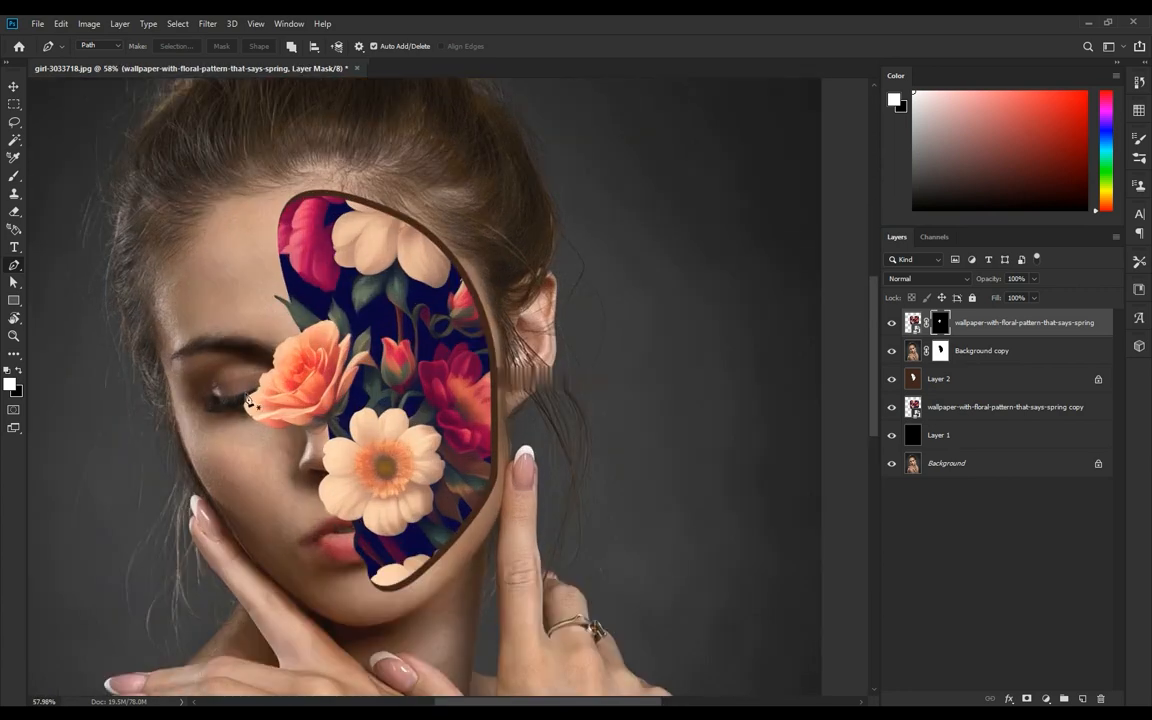
scroll(333, 432, "up", 2)
key("v")
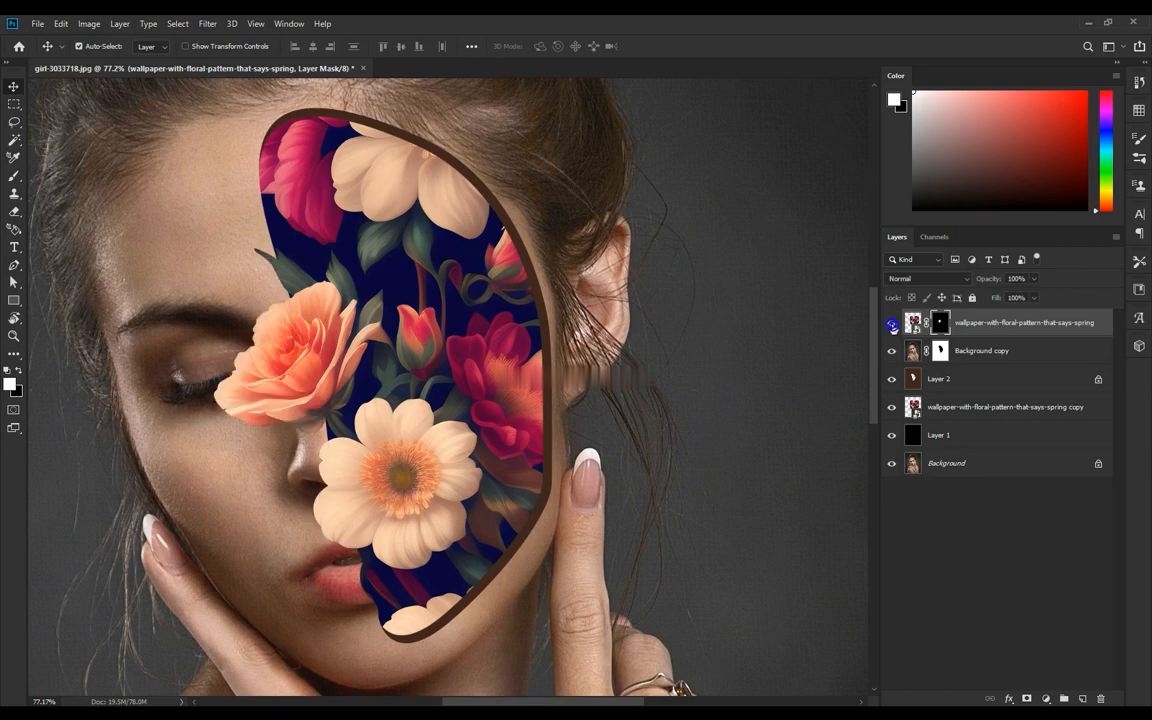
Compare the image with and without the top floral layer
left_click(891, 323, "alt")
left_click(891, 323, "alt")
left_click(891, 323, "alt")
left_click(891, 323, "alt")
scroll(465, 342, "down", 2)
scroll(490, 328, "up", 3)
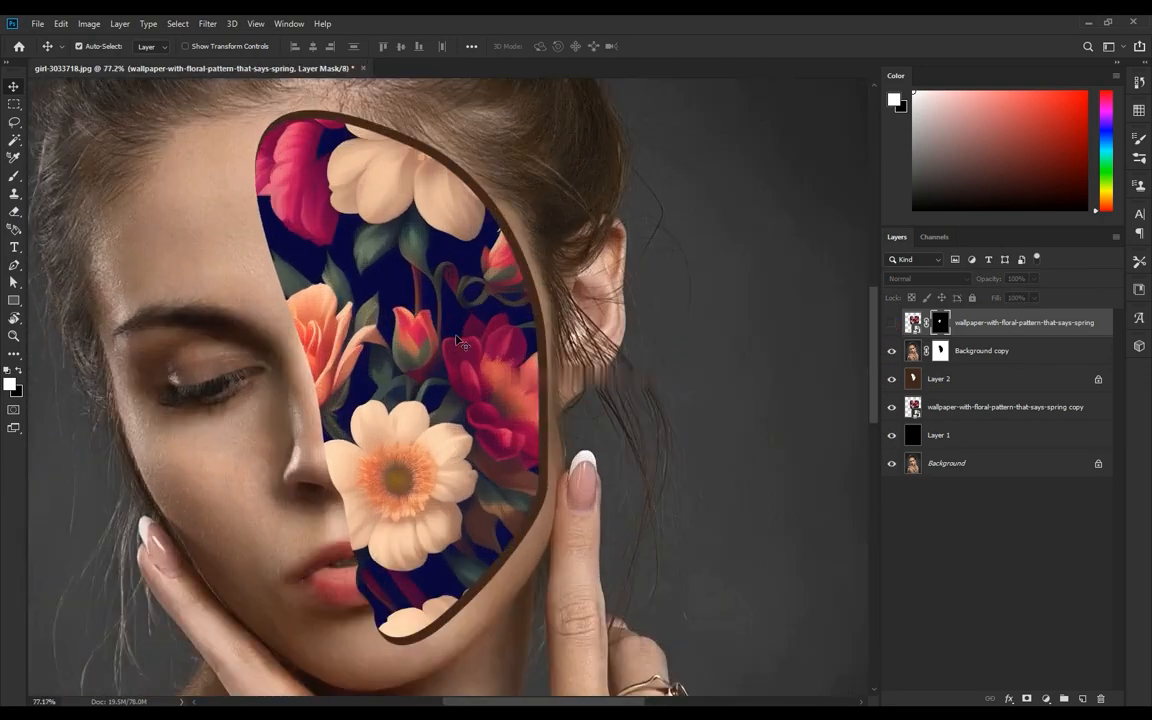
left_click(891, 323)
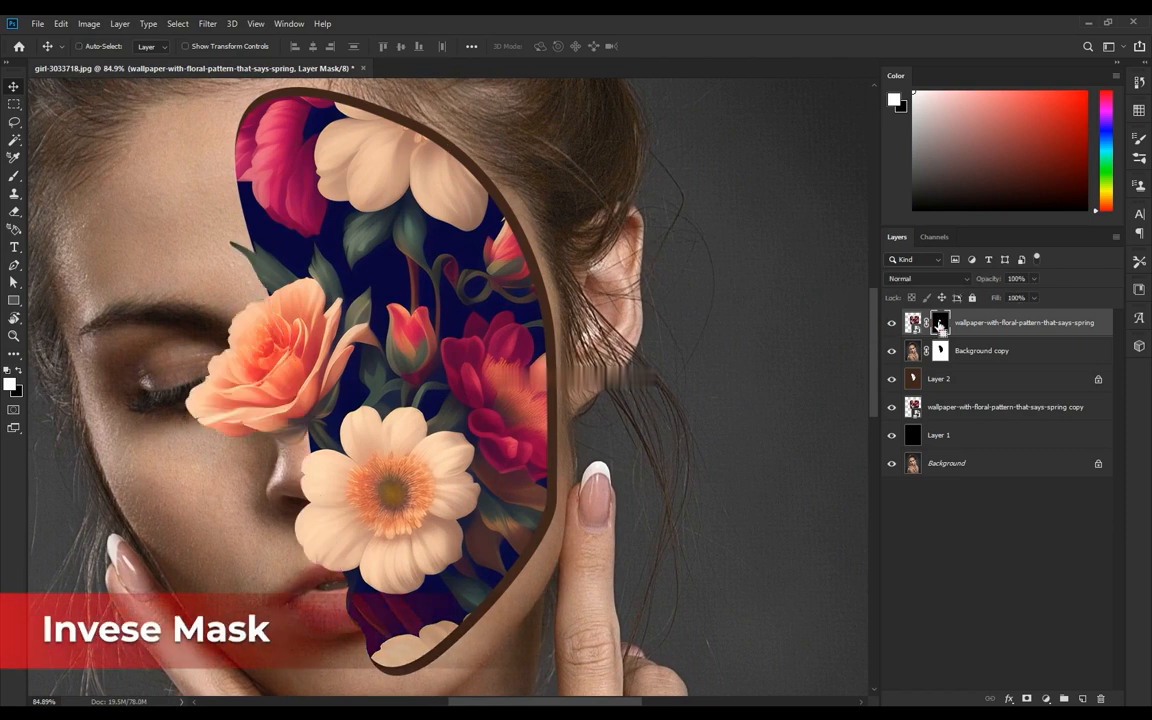
Invert the top floral layer's mask again and lower the layer's opacity to 45%
key("ctrl+i")
left_click_drag(989, 282, 960, 280)
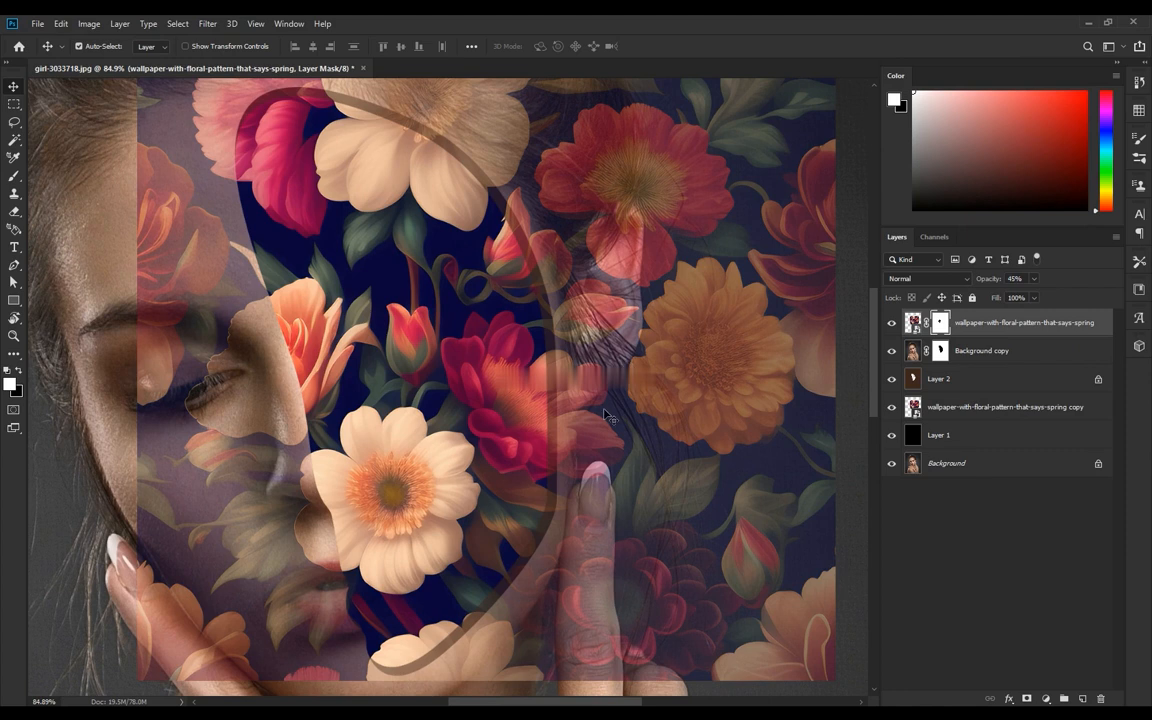
scroll(607, 425, "up", 7)
scroll(622, 460, "down", 7)
Start a Pen path at the tip of the red bud that crosses the cutout's edge beside the ear
scroll(619, 296, "up", 6)
scroll(620, 297, "up", 5)
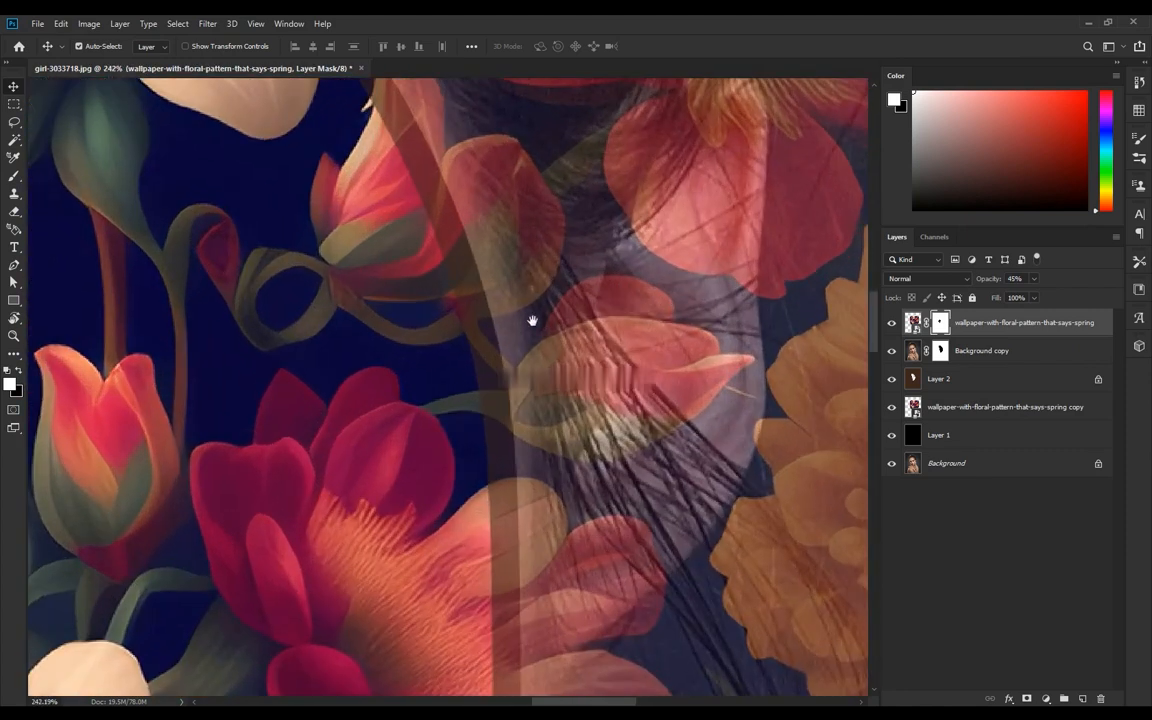
left_click_drag(532, 321, 559, 427)
scroll(343, 333, "up", 2)
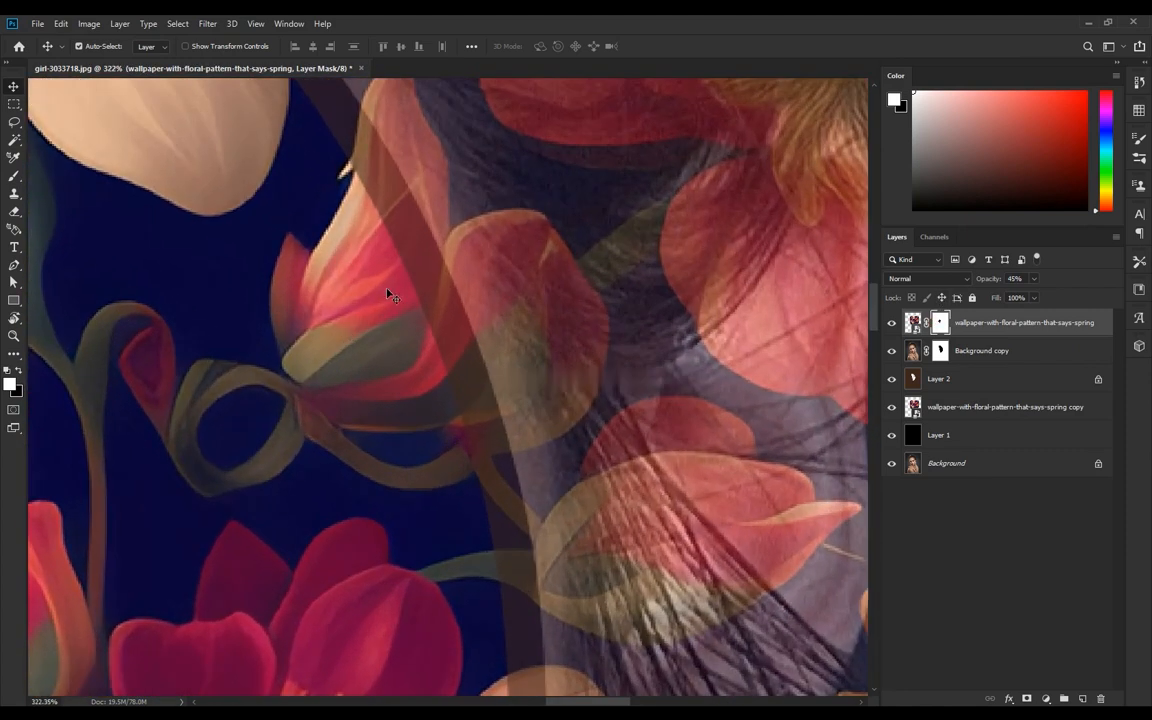
key("p")
scroll(383, 224, "up", 4)
left_click_drag(368, 158, 400, 396)
scroll(363, 403, "up", 2)
left_click(378, 386)
left_click(376, 360)
scroll(384, 304, "up", 4)
Continue the path down the bud's pointed petal and over the top of its outer petal
left_click_drag(392, 276, 401, 237)
left_click_drag(502, 102, 457, 258)
left_click_drag(451, 266, 503, 239)
left_click_drag(537, 489, 556, 518)
left_click_drag(557, 522, 511, 157)
left_click_drag(526, 233, 522, 297)
left_click_drag(611, 331, 654, 321)
Carry the path around the outer petal's rounded side and back to the cutout's edge
left_click_drag(764, 333, 499, 236)
left_click_drag(538, 304, 552, 334)
scroll(590, 430, "down", 2)
left_click_drag(619, 448, 635, 482)
left_click_drag(626, 615, 667, 241)
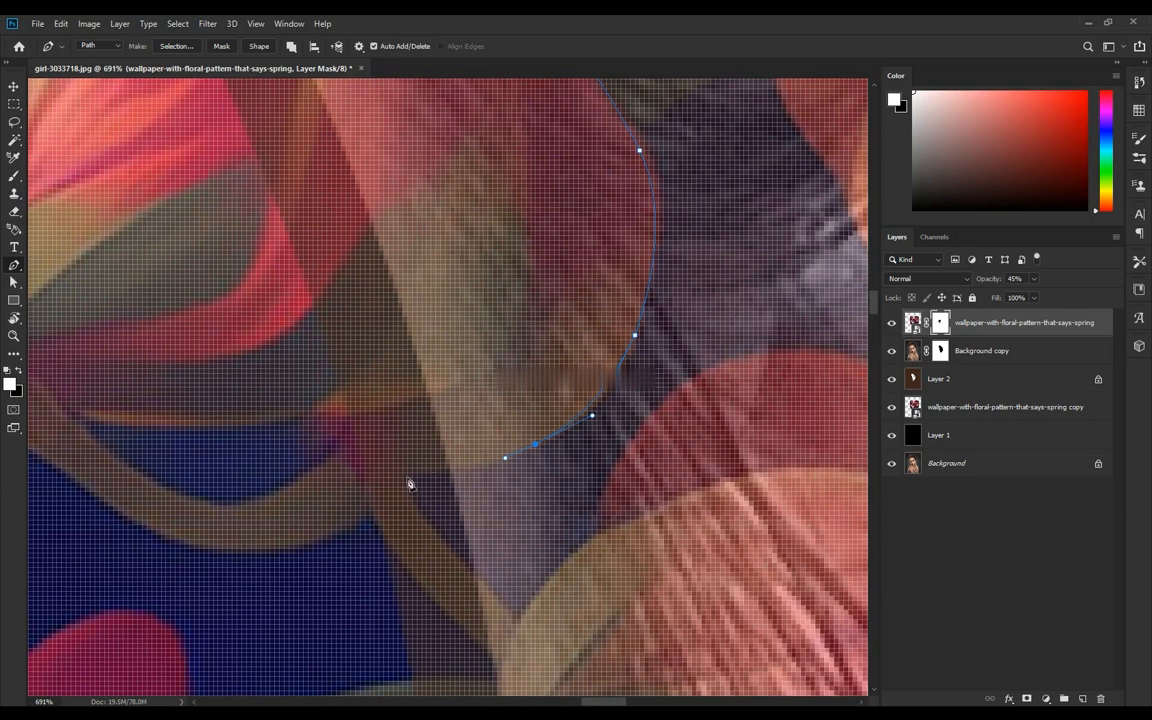
left_click_drag(404, 478, 381, 483)
Extend the path along the upper petals of the second red bud over the ear
scroll(452, 440, "down", 8)
scroll(425, 466, "up", 6)
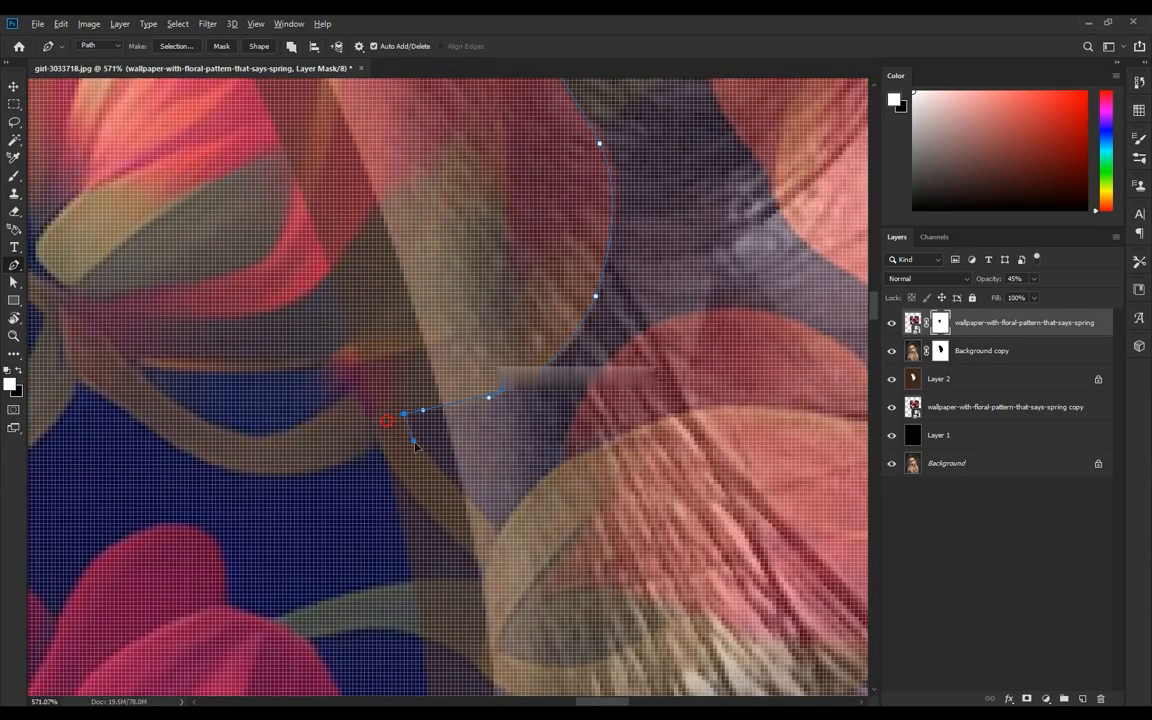
left_click_drag(757, 302, 793, 295)
left_click_drag(729, 399, 445, 359)
left_click_drag(573, 324, 589, 340)
left_click_drag(608, 480, 520, 354)
left_click_drag(601, 295, 611, 312)
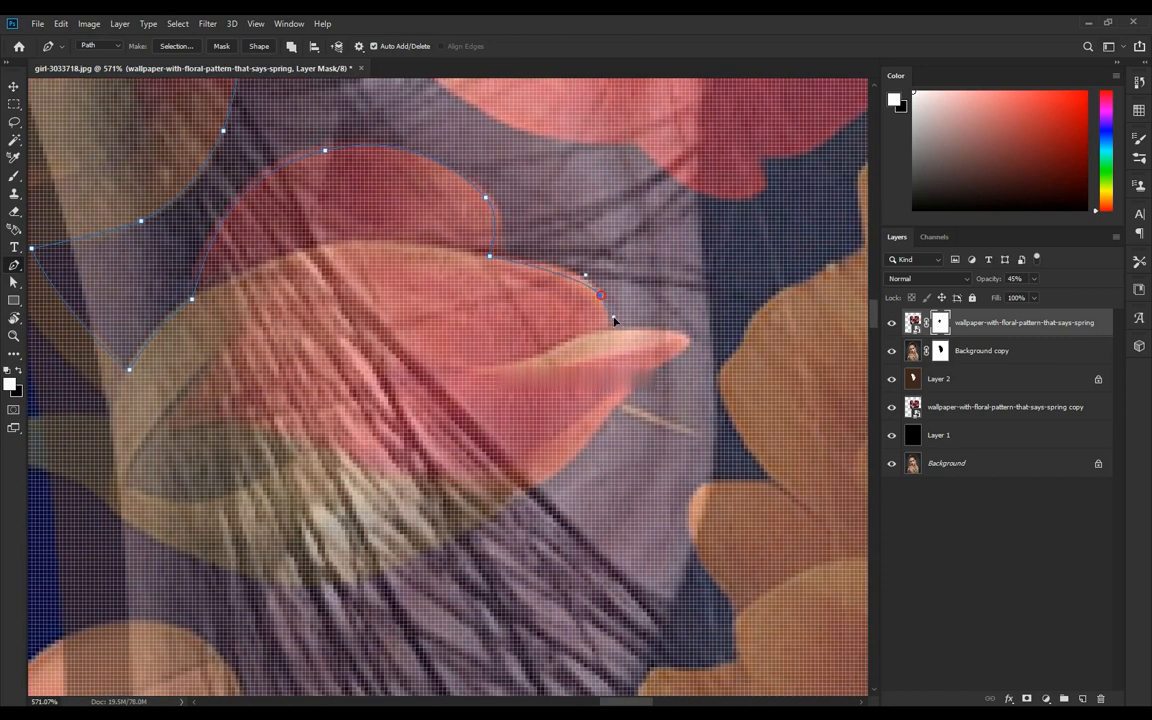
Trace the second bud's tip and underside to its stem and close the path at the starting point
scroll(665, 329, "up", 2)
left_click_drag(693, 340, 702, 355)
left_click_drag(500, 519, 528, 452)
left_click_drag(259, 545, 270, 543)
left_click_drag(167, 502, 123, 483)
left_click_drag(113, 477, 405, 539)
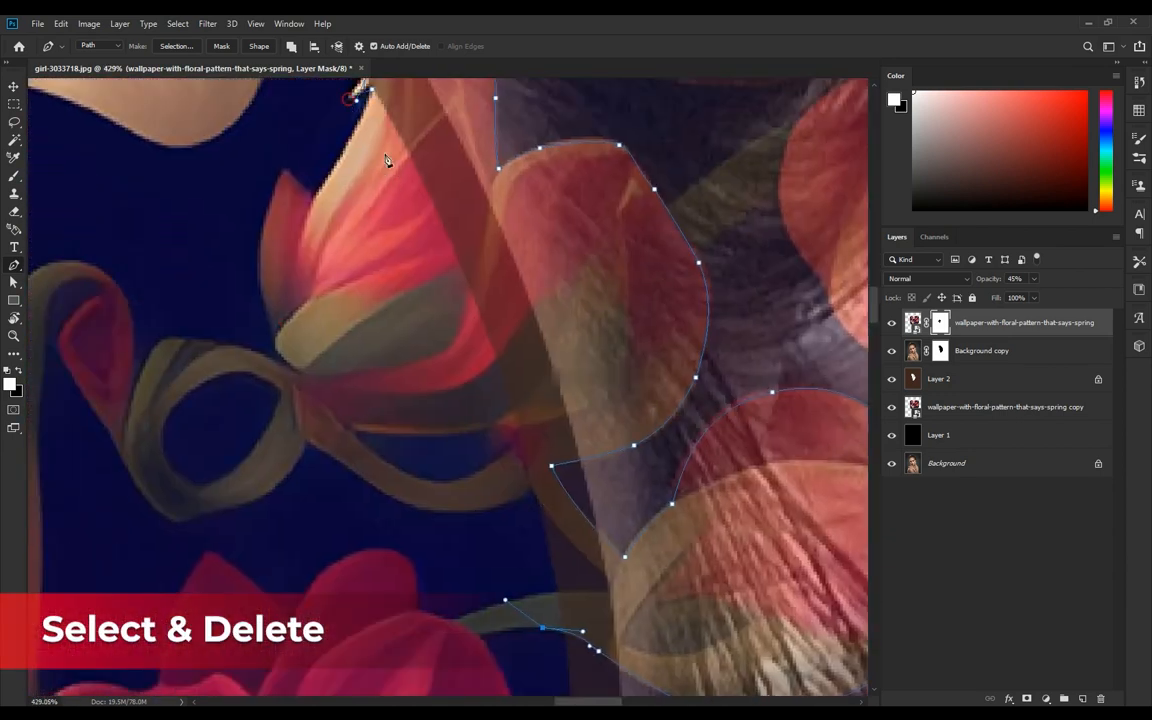
left_click(372, 91)
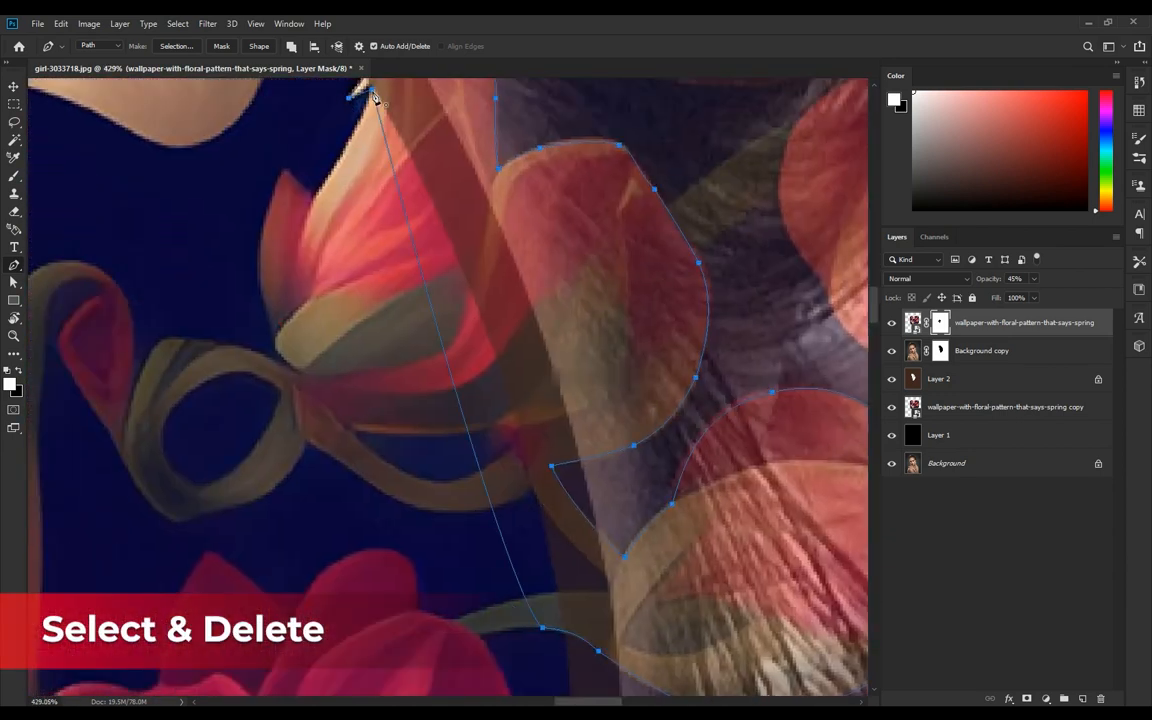
Convert the path around both buds to a selection, clear it on the layer mask and deselect
scroll(481, 431, "down", 3)
key("ctrl+Return")
key("Delete")
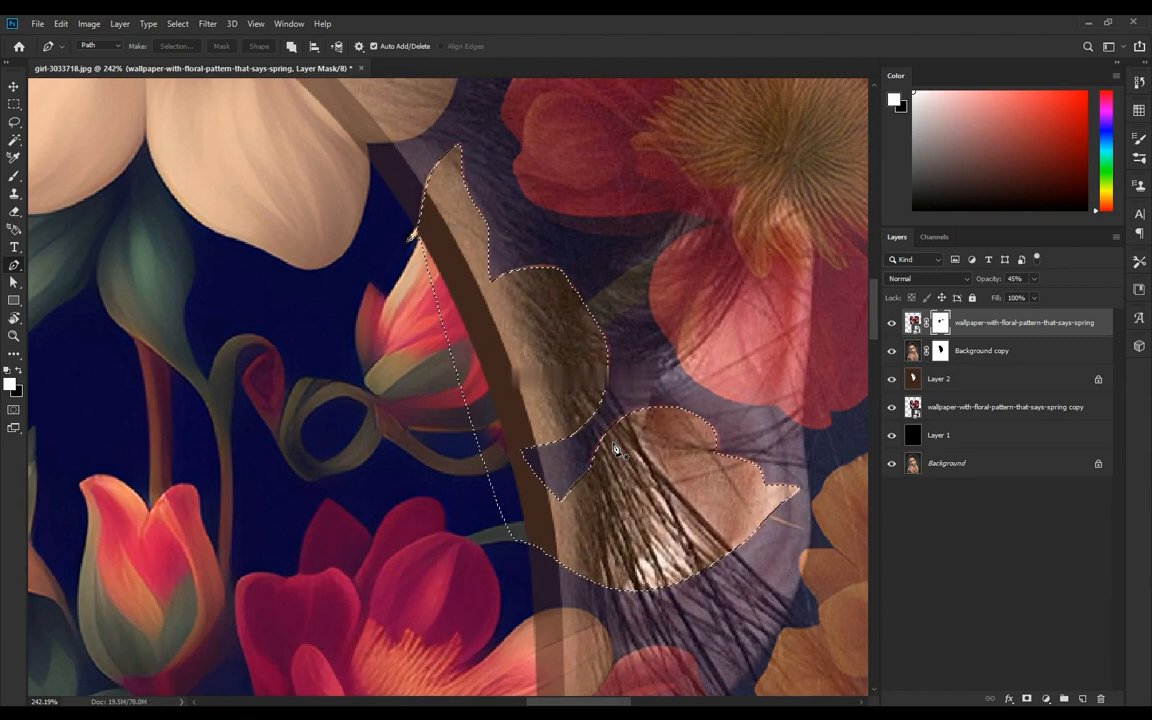
key("ctrl+d")
scroll(552, 398, "down", 6)
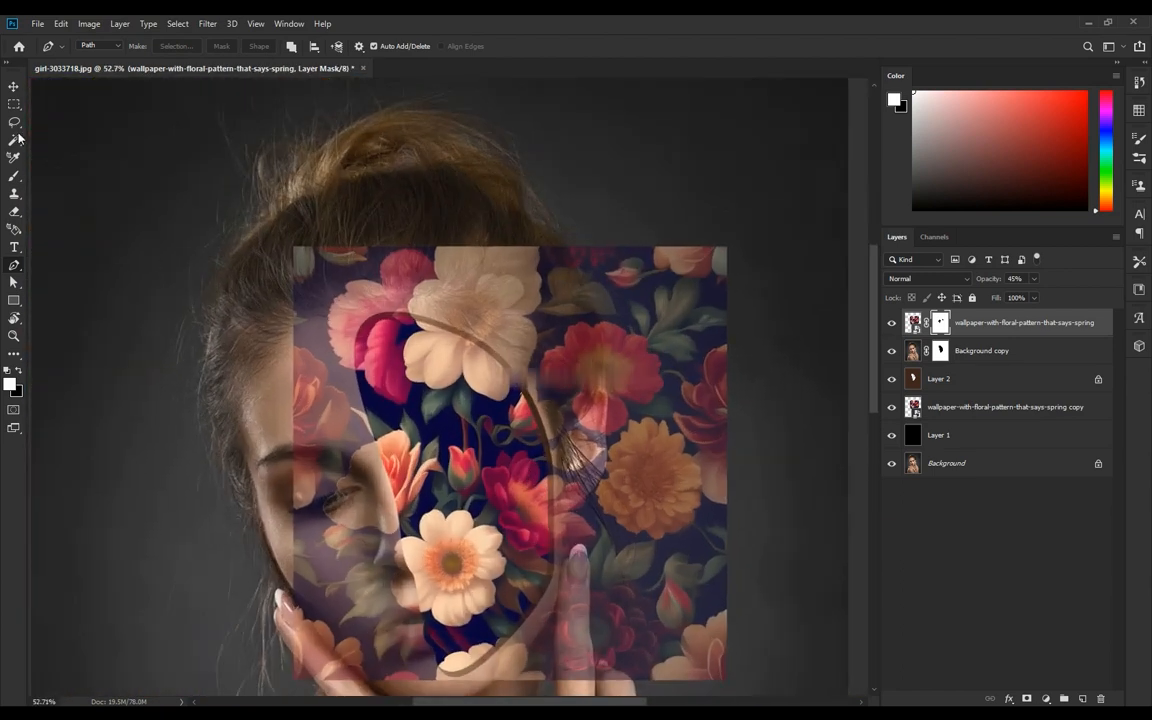
Restore the top floral layer's opacity to 100% and invert its mask
key("v")
left_click_drag(984, 283, 1149, 274)
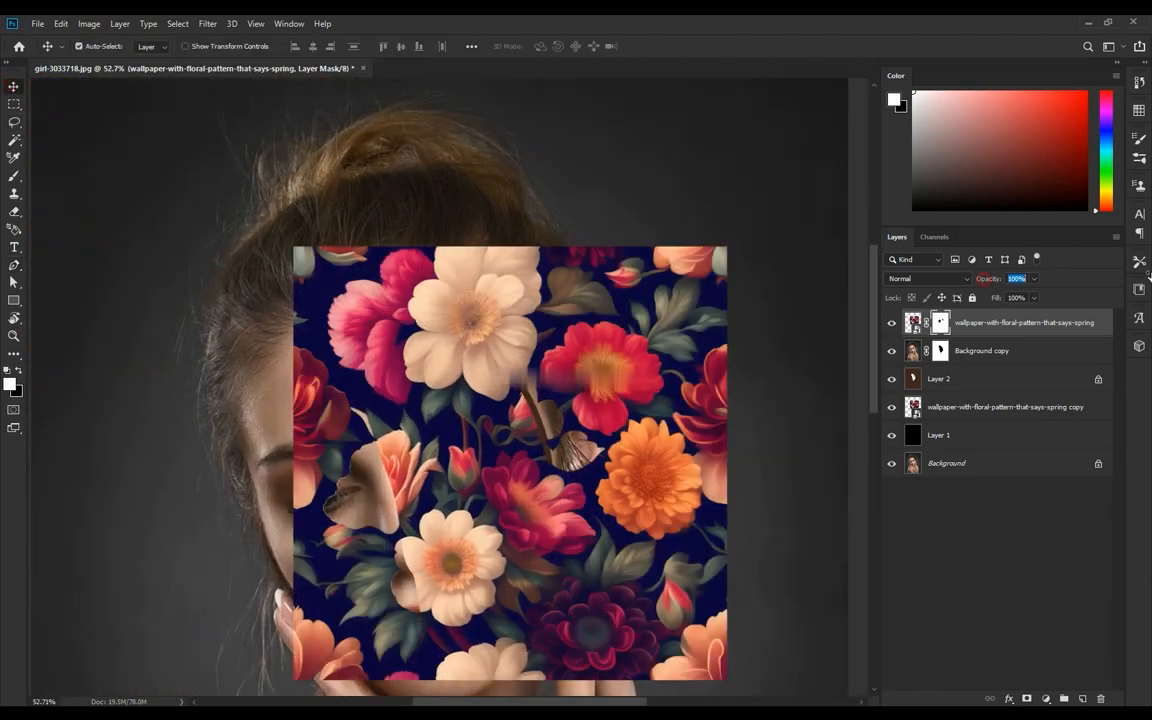
scroll(540, 410, "up", 5)
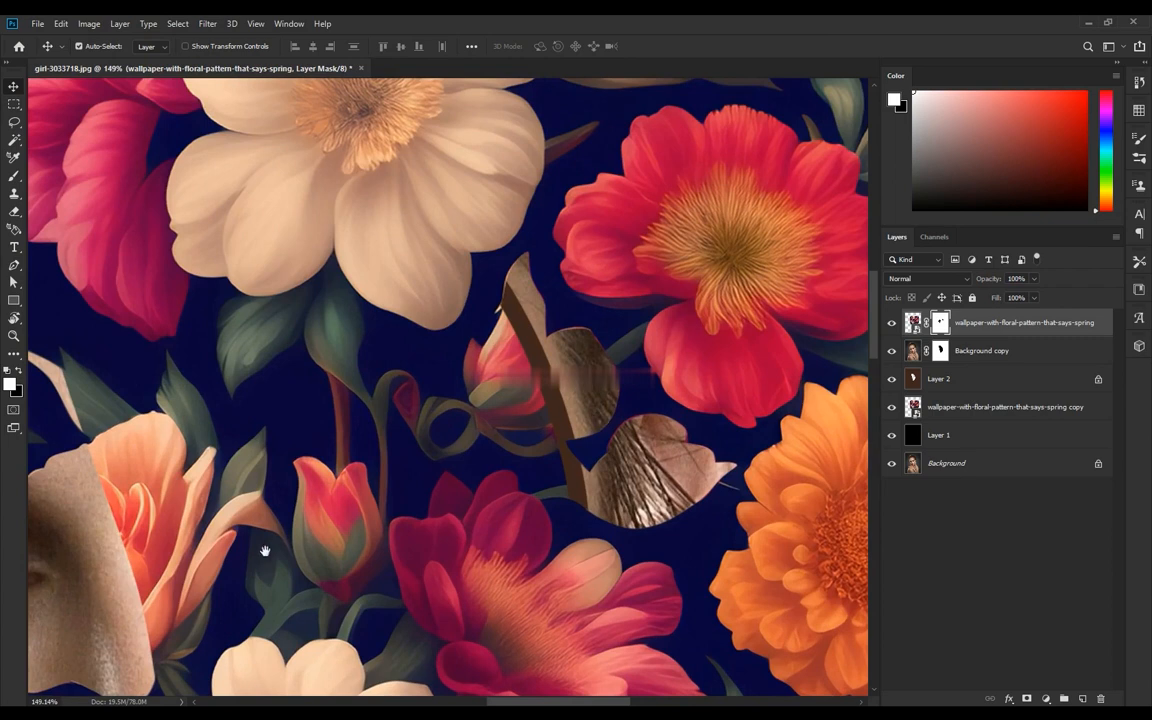
left_click_drag(265, 551, 616, 316)
left_click_drag(576, 535, 521, 307)
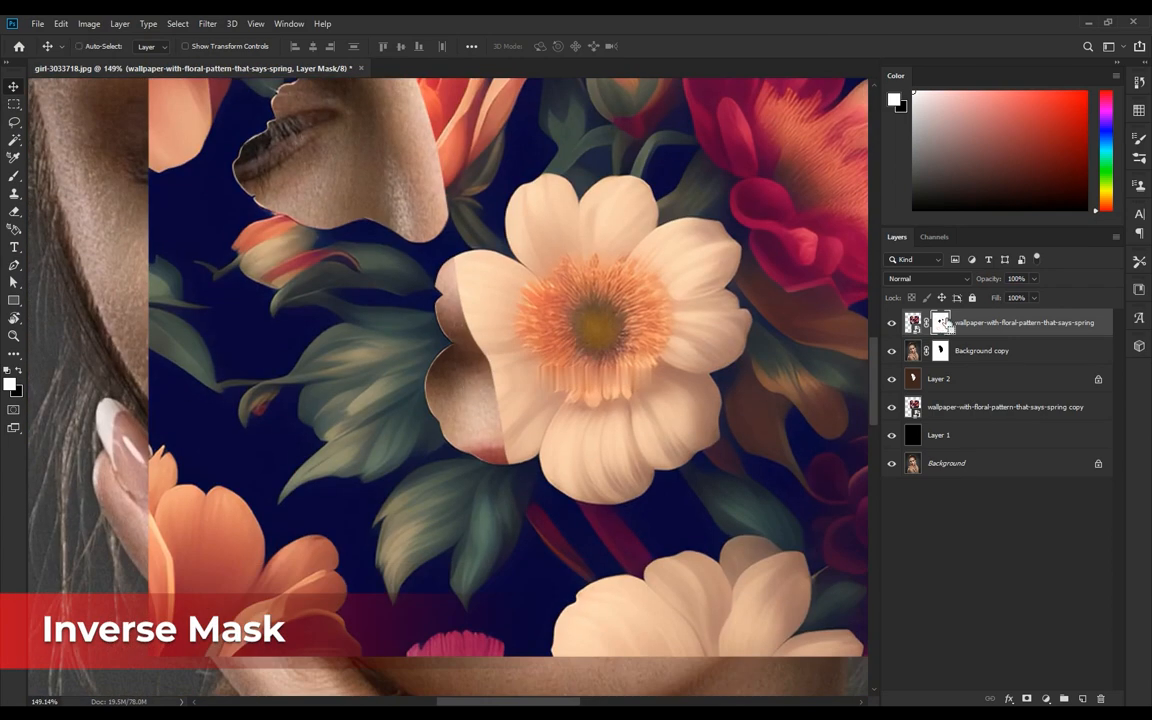
key("ctrl+i")
scroll(619, 295, "down", 5)
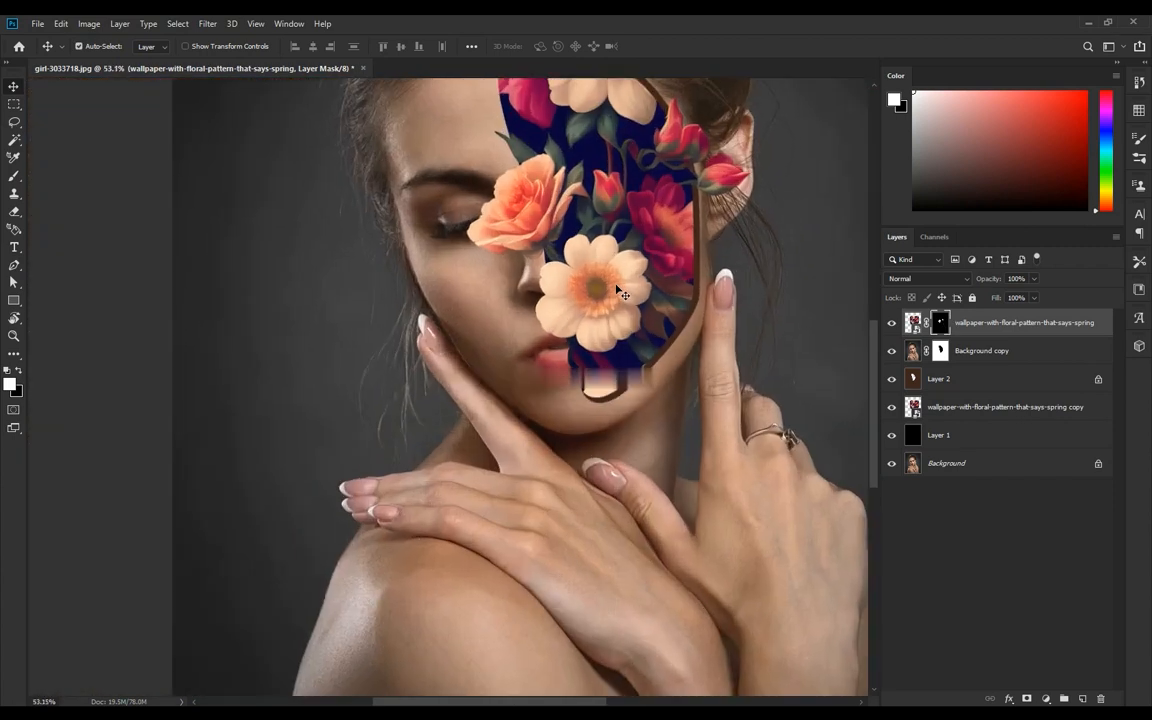
left_click_drag(613, 191, 530, 365)
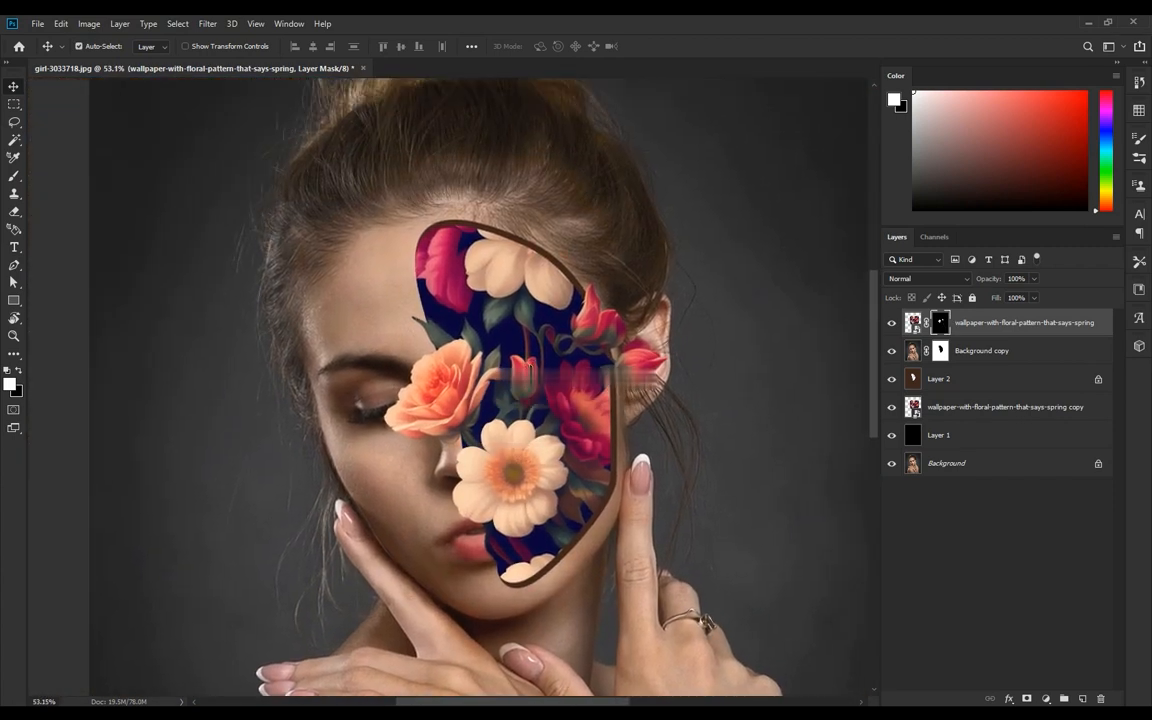
Inspect the top floral layer in isolation and toggle the lower floral copy to compare the image without it
left_click(892, 323, "alt")
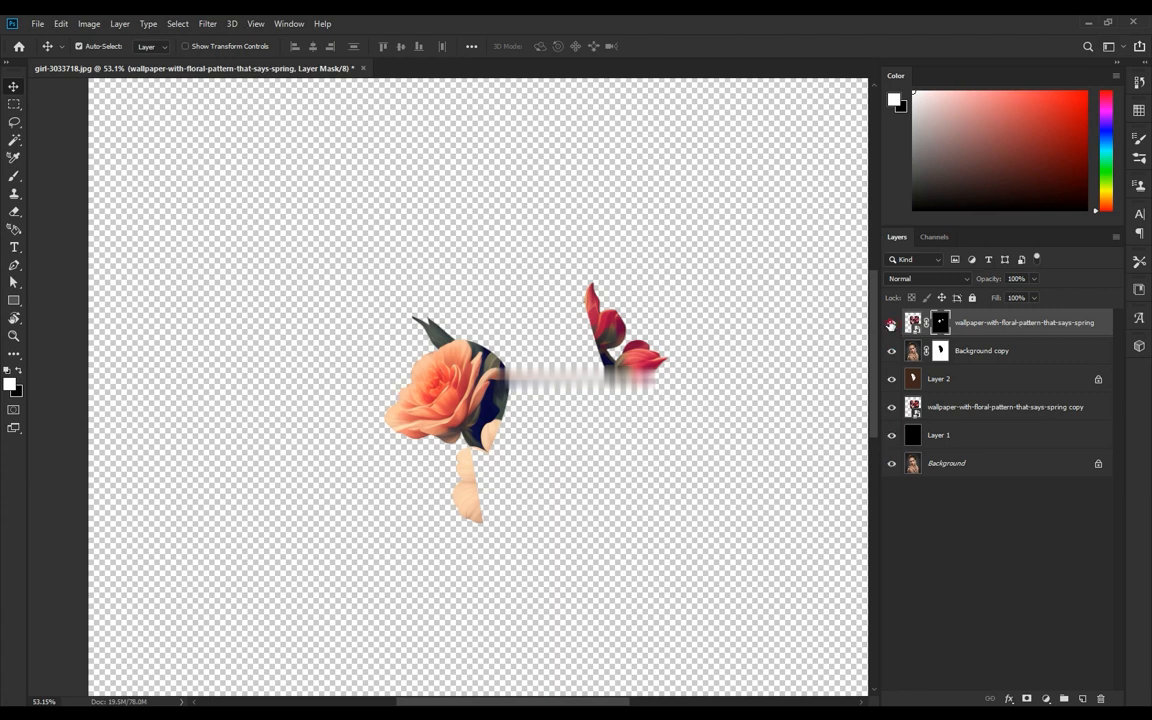
left_click(892, 323, "alt")
left_click(892, 407)
left_click(892, 407)
left_click(892, 407)
left_click(892, 407)
Add a new layer above the lower floral copy and clip it to that copy
left_click(946, 410)
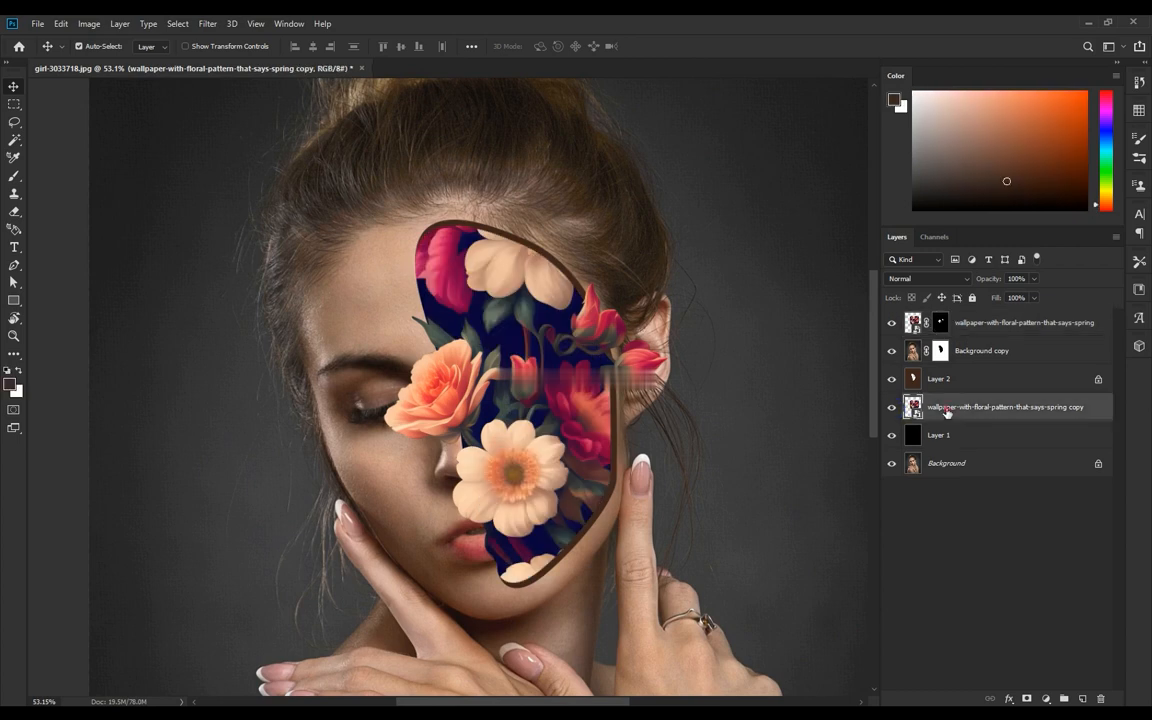
key("ctrl+shift+alt+n")
right_click(967, 407)
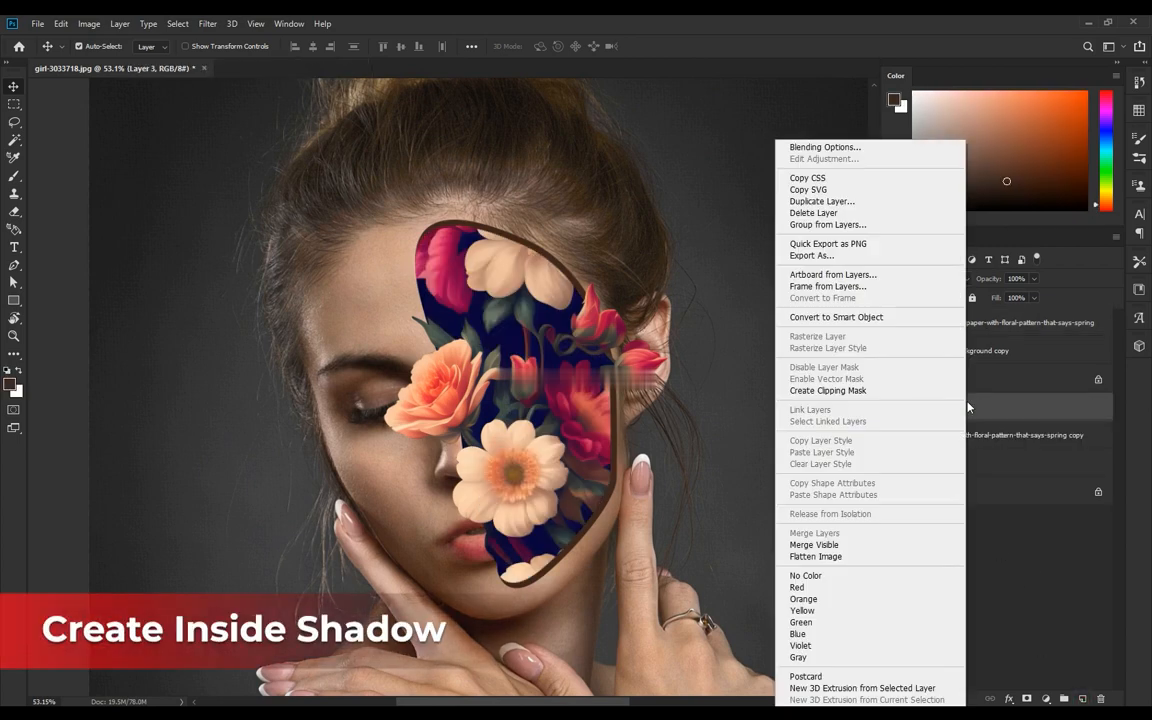
left_click(858, 391)
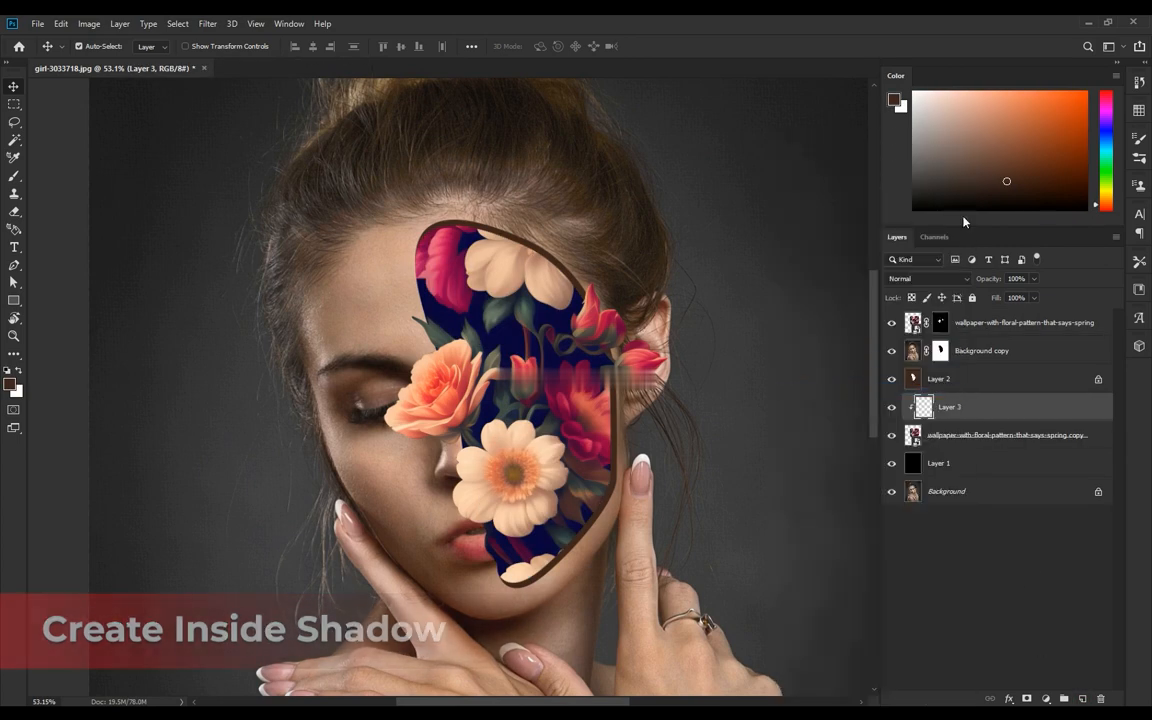
Paint a soft black shadow with a size 300 brush inside the cutout's upper edge
left_click_drag(974, 168, 927, 200)
key("b")
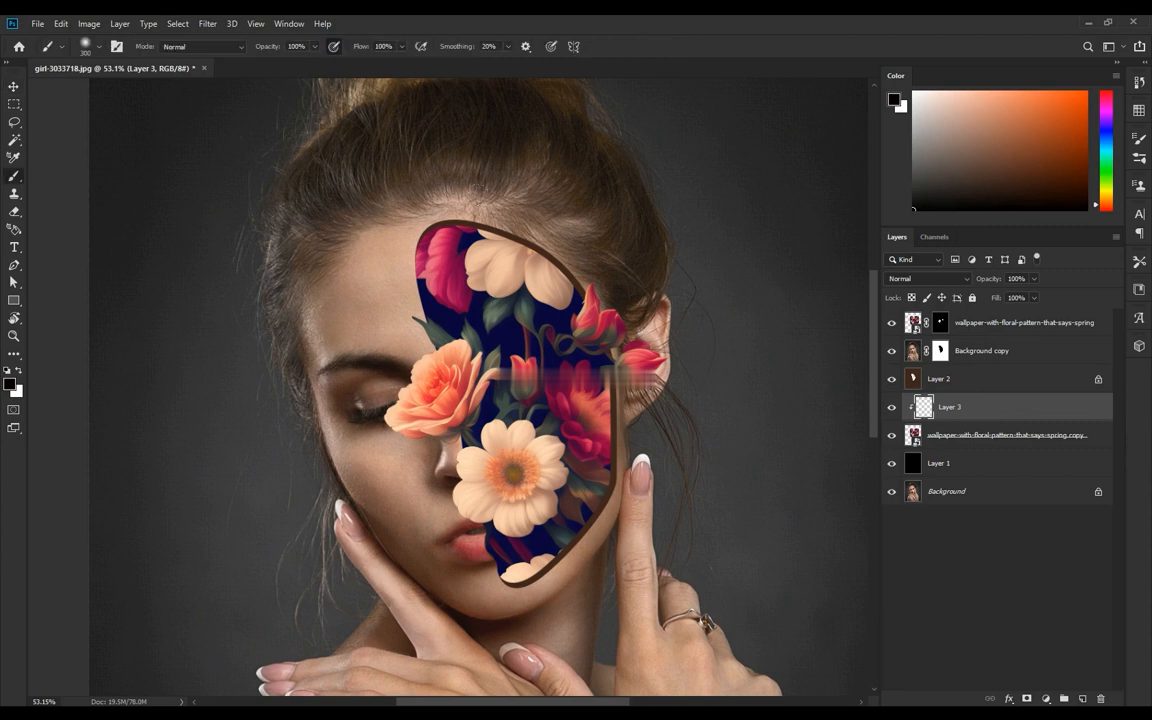
scroll(485, 217, "up", 7)
left_click_drag(530, 257, 593, 298)
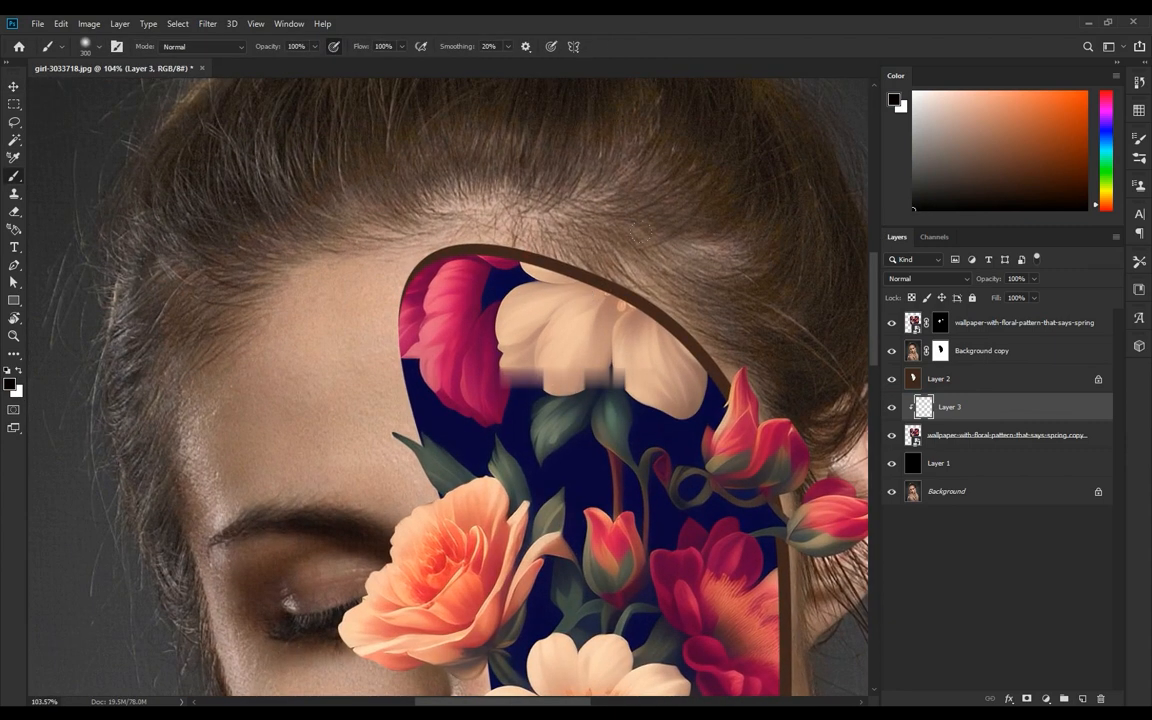
mouse_move(605, 312)
left_mouse_down()
mouse_move(432, 272)
mouse_move(380, 302)
left_mouse_up()
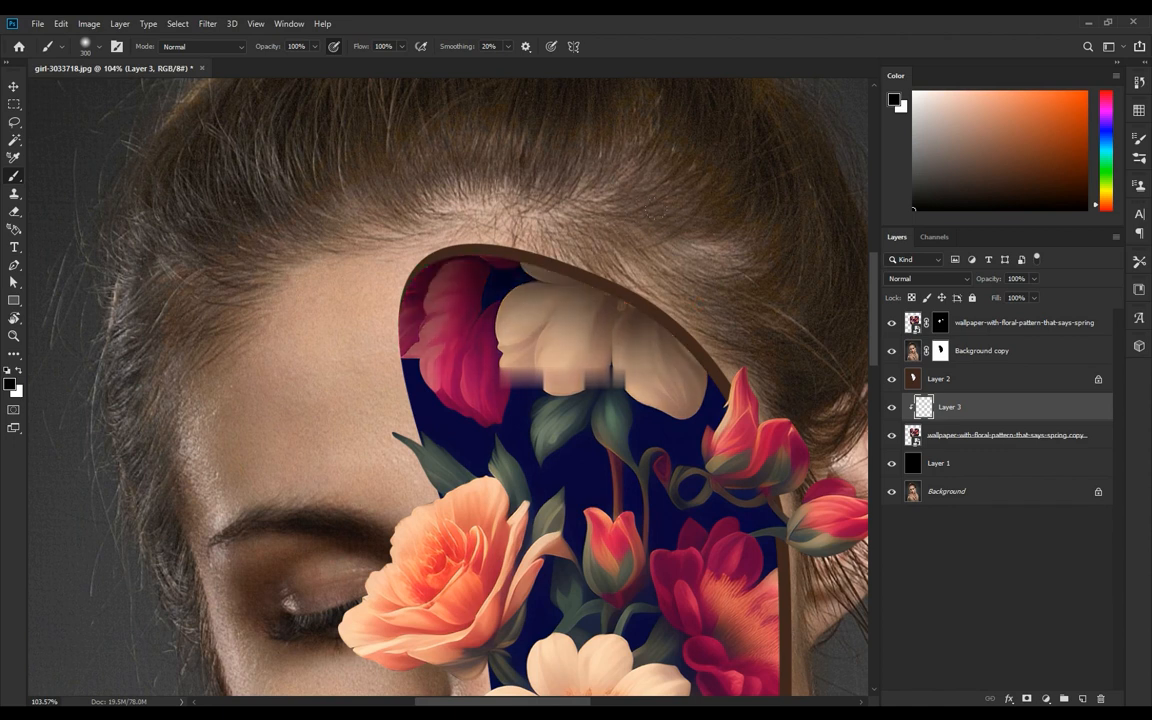
Paint a soft black shadow over the floral pattern along the cutout's jaw and chin edges, reducing the brush size to 150
scroll(676, 329, "down", 2)
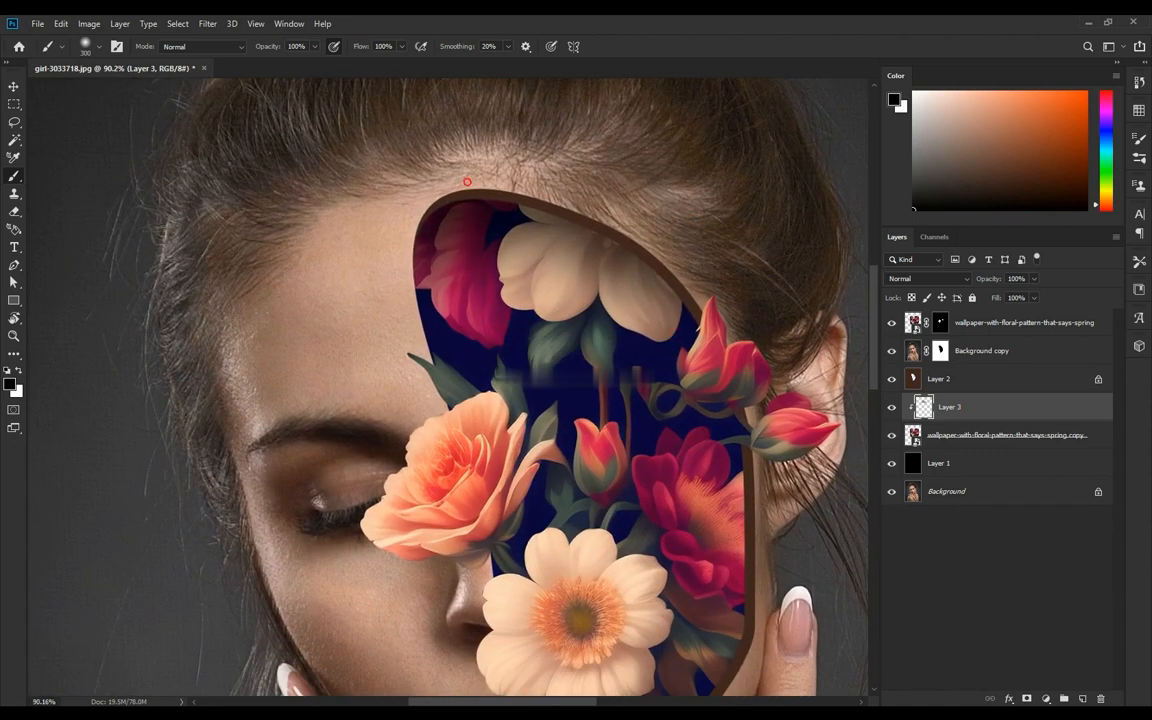
left_click_drag(474, 190, 552, 203)
mouse_move(760, 346)
left_mouse_down()
mouse_move(734, 367)
mouse_move(752, 440)
mouse_move(640, 231)
left_mouse_up()
scroll(558, 413, "up", 4)
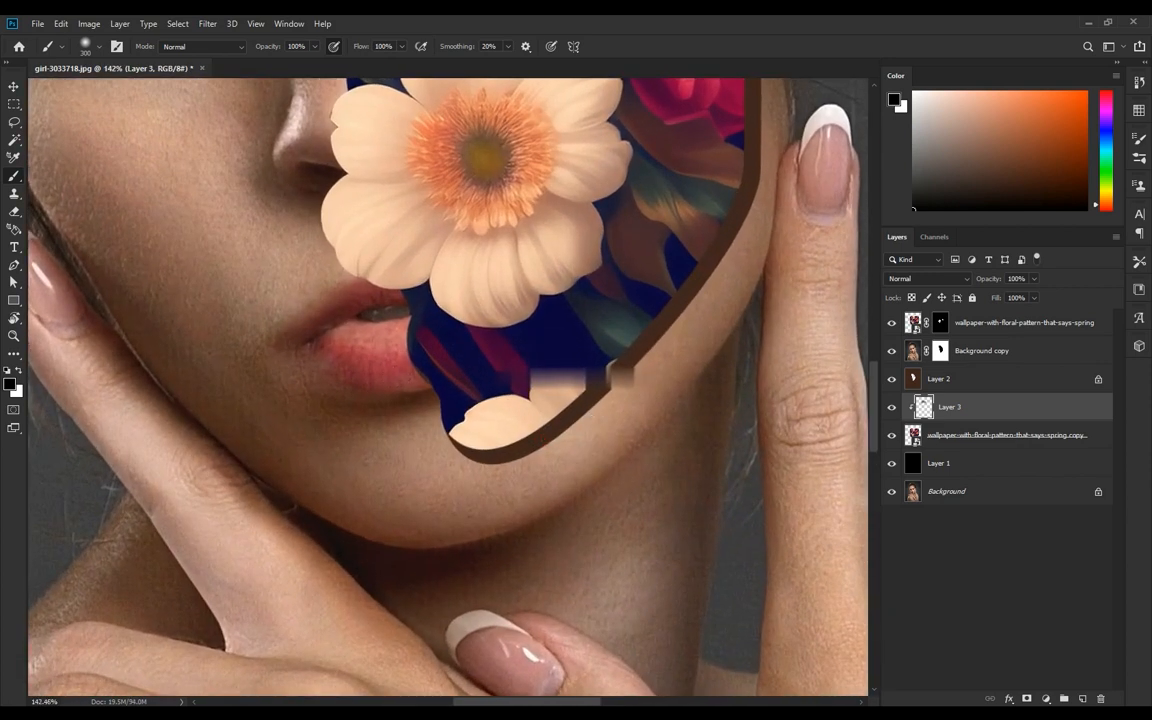
mouse_move(418, 375)
left_mouse_down()
mouse_move(495, 445)
mouse_move(665, 320)
left_mouse_up()
left_click_drag(731, 246, 708, 360)
left_click_drag(708, 360, 690, 363)
mouse_move(690, 363)
left_mouse_down()
mouse_move(671, 420)
mouse_move(628, 468)
left_mouse_up()
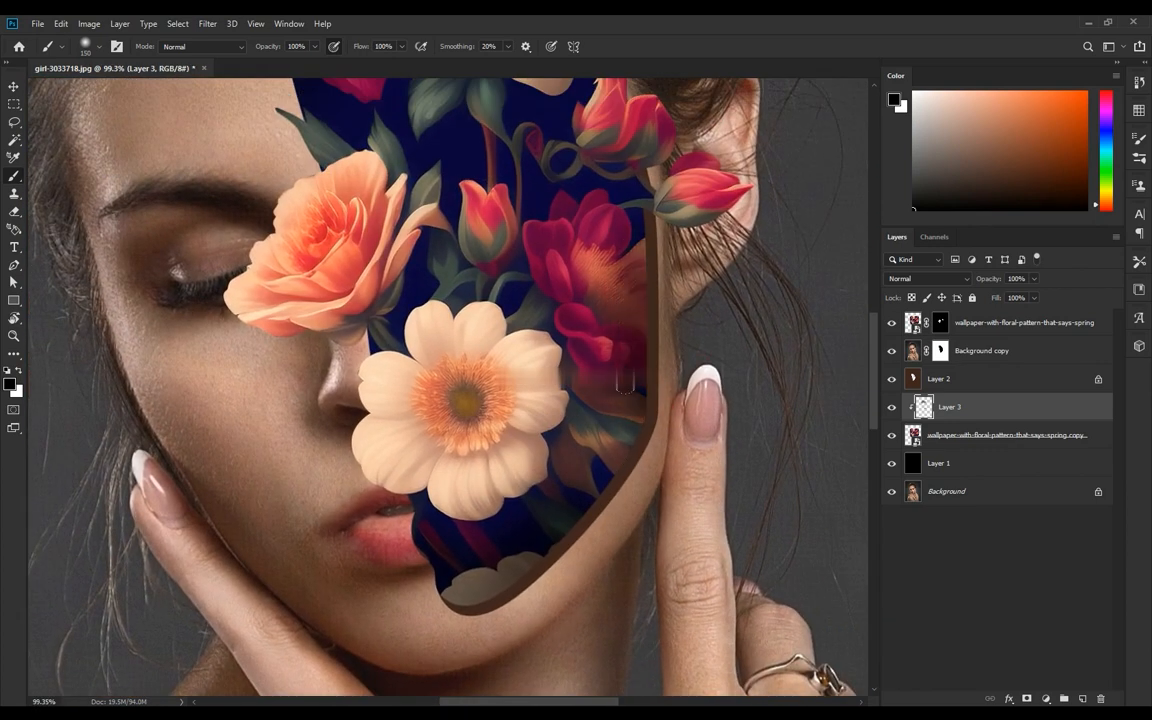
Deepen the soft black shadow along the cutout's ear-side and jaw edges with the size 150 brush
left_click_drag(625, 380, 498, 569)
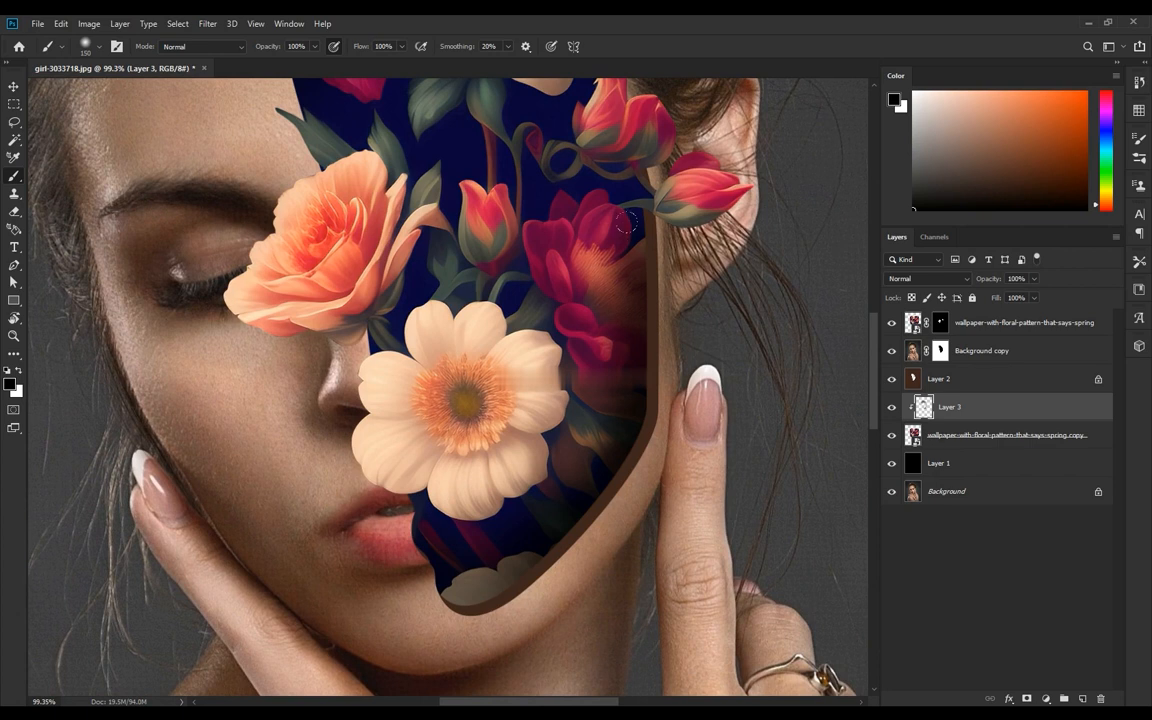
key("ctrl+0")
left_click_drag(679, 395, 714, 377)
left_click_drag(512, 352, 547, 342)
left_click_drag(570, 407, 524, 333)
mouse_move(589, 579)
left_mouse_down()
mouse_move(505, 588)
mouse_move(344, 438)
left_mouse_up()
key("ctrl+z")
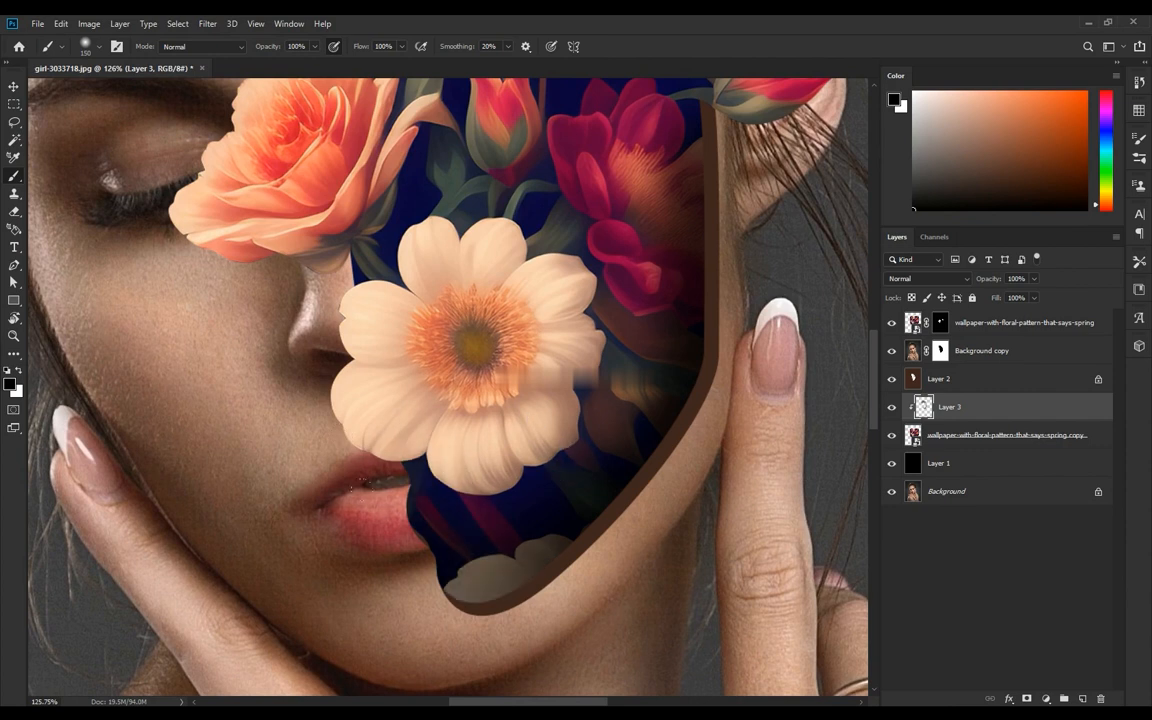
Darken the pale flower in the cutout's chin corner and the pattern beside the jaw edge with more soft black strokes
left_click_drag(384, 521, 597, 507)
left_click_drag(460, 600, 545, 590)
mouse_move(702, 372)
left_mouse_down()
mouse_move(652, 388)
mouse_move(666, 389)
left_mouse_up()
left_click_drag(693, 314, 664, 391)
mouse_move(676, 290)
left_mouse_down()
mouse_move(740, 275)
mouse_move(643, 291)
mouse_move(620, 411)
mouse_move(646, 257)
mouse_move(663, 293)
mouse_move(690, 305)
left_mouse_up()
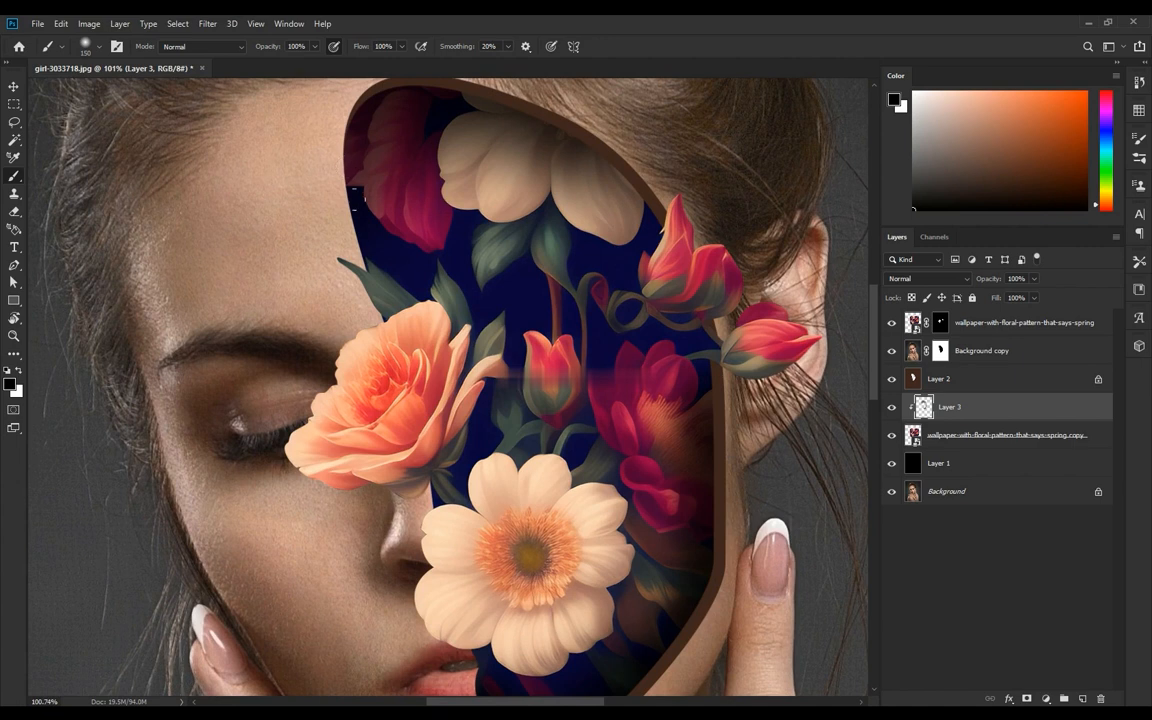
Paint a soft black shadow over the magenta flower inside the cutout's forehead edge with the size 150 brush
left_click_drag(352, 177, 352, 195)
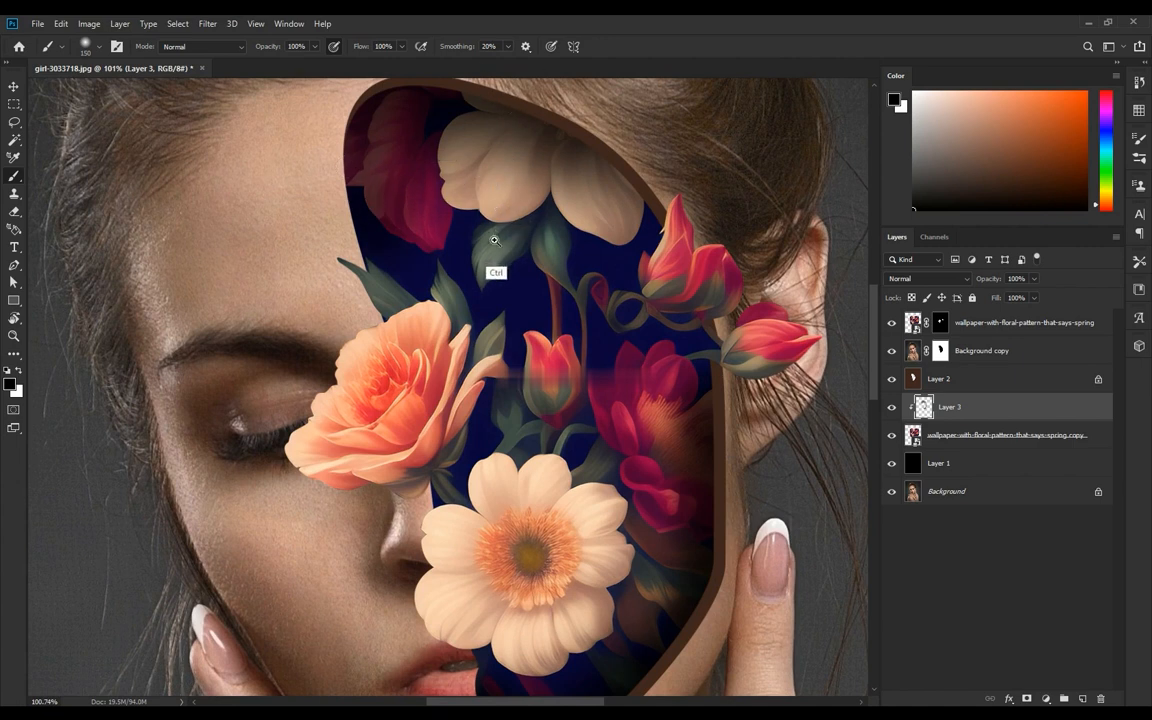
left_click_drag(496, 233, 487, 250)
left_click_drag(625, 410, 661, 401)
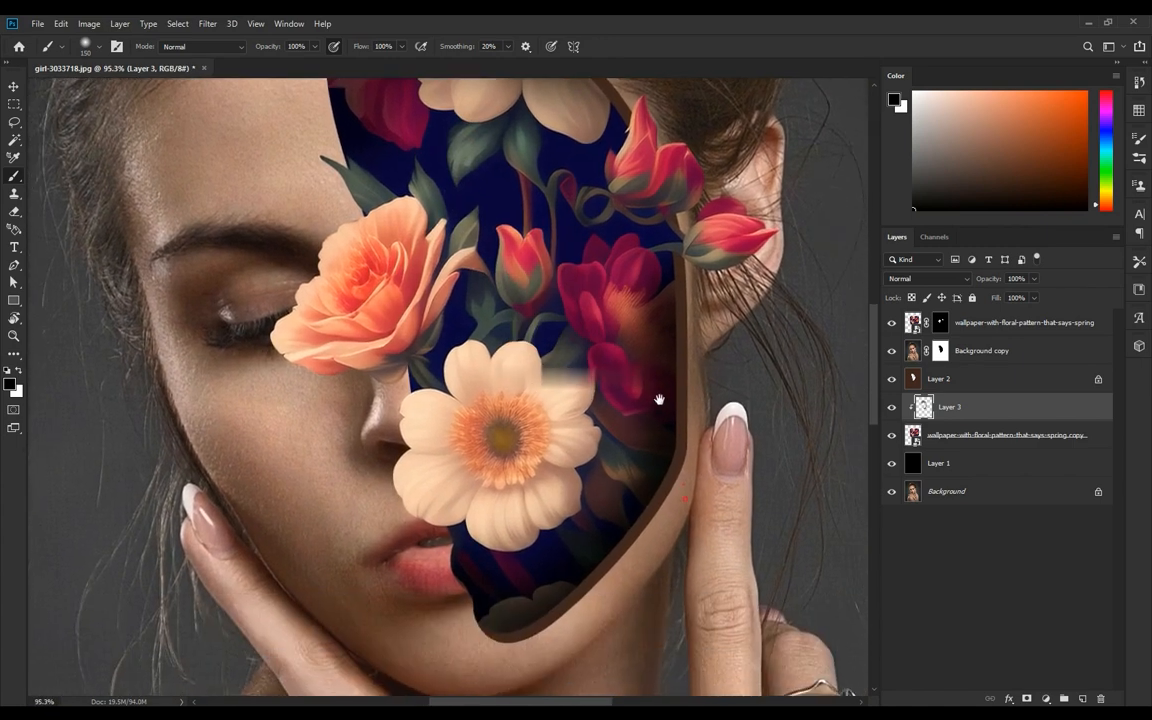
left_click_drag(722, 373, 726, 486)
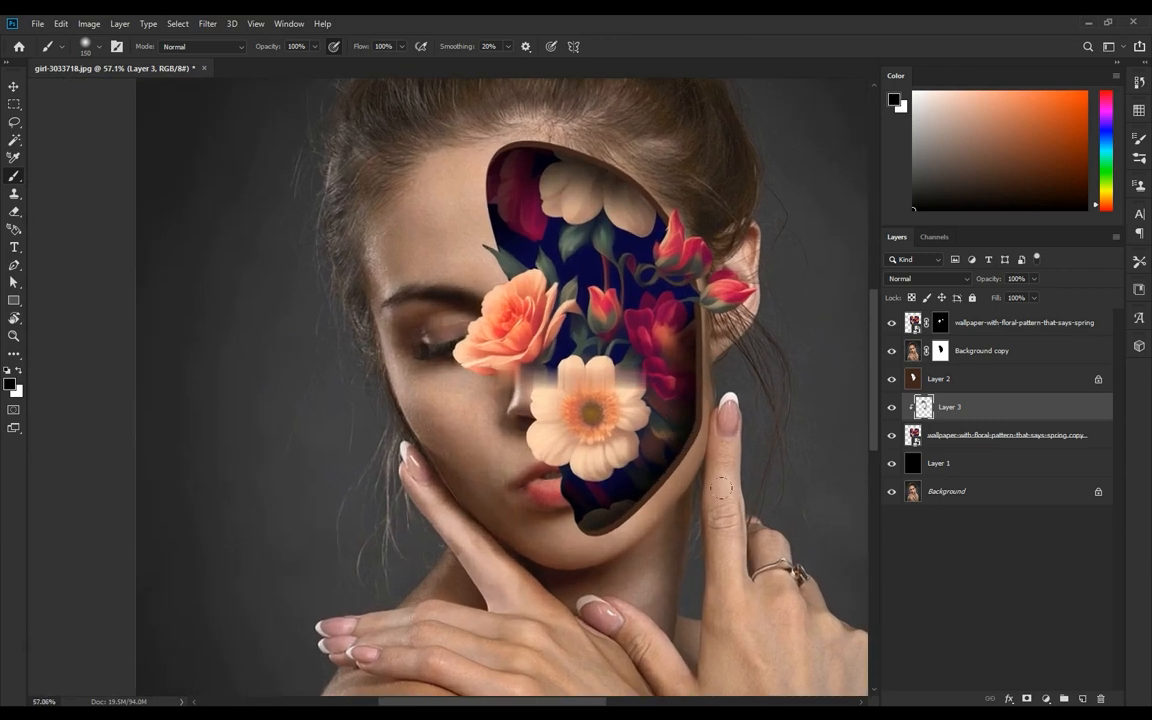
left_click_drag(496, 393, 590, 420)
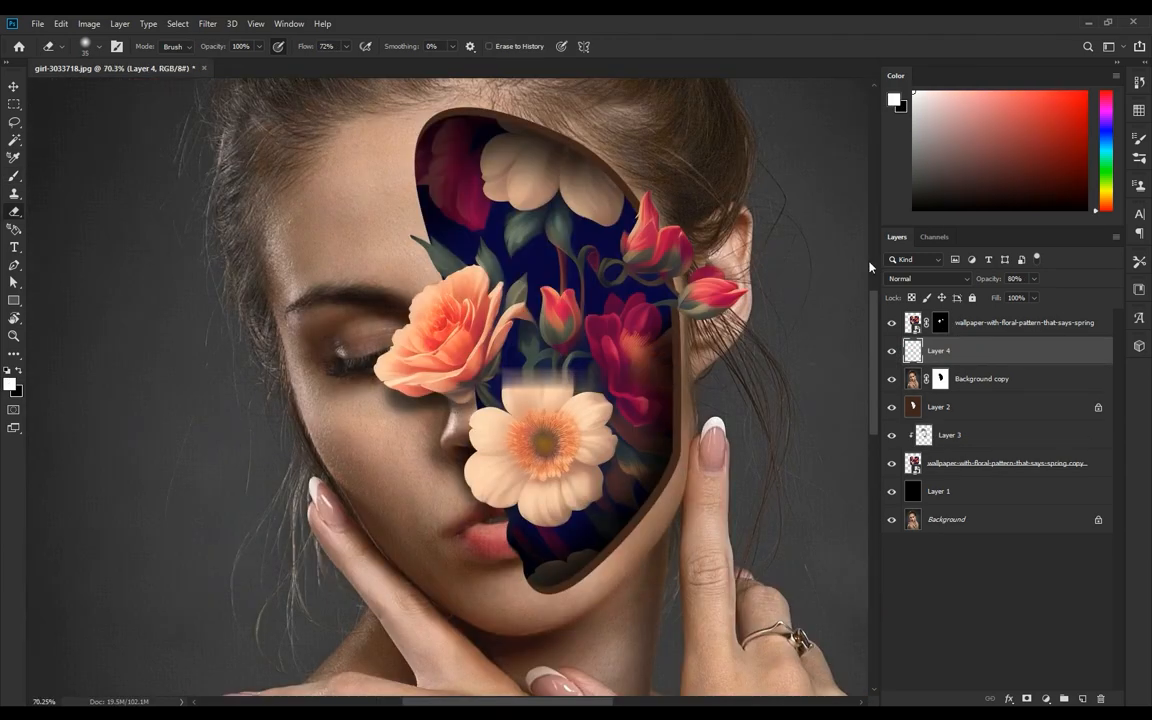
Delete Layer 4 and load the top floral layer's mask as a selection
key("Delete")
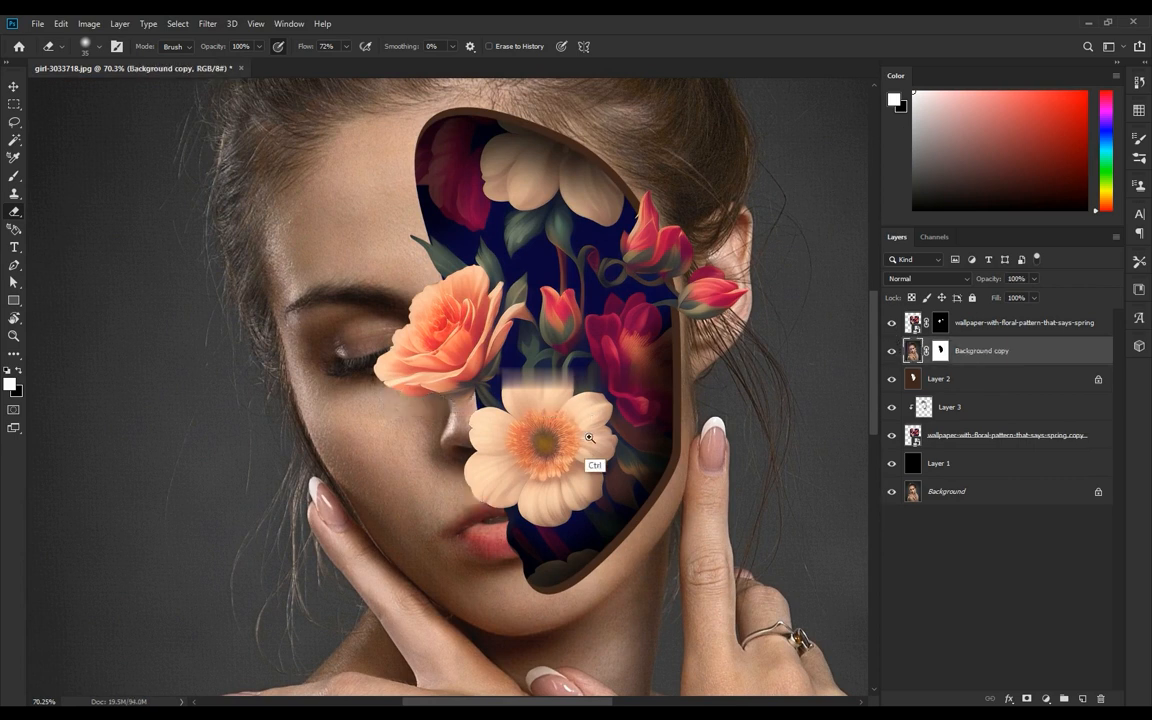
scroll(590, 470, "up", 2)
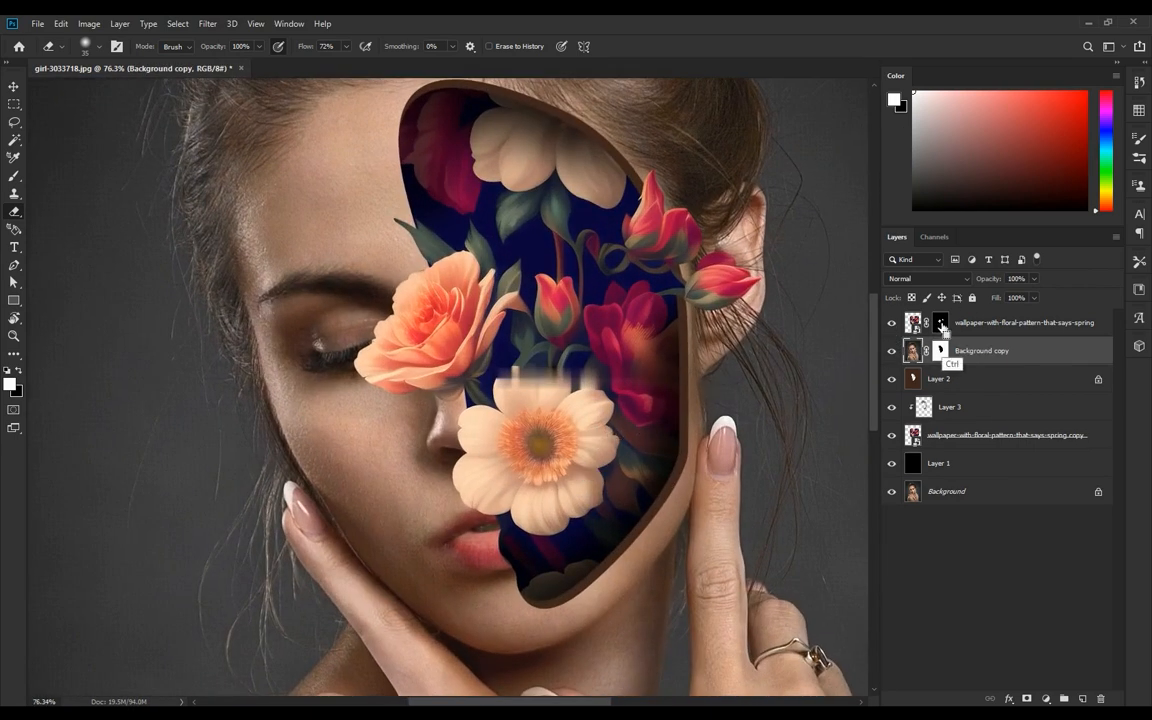
left_click(940, 322, "ctrl")
left_click(484, 426, "ctrl")
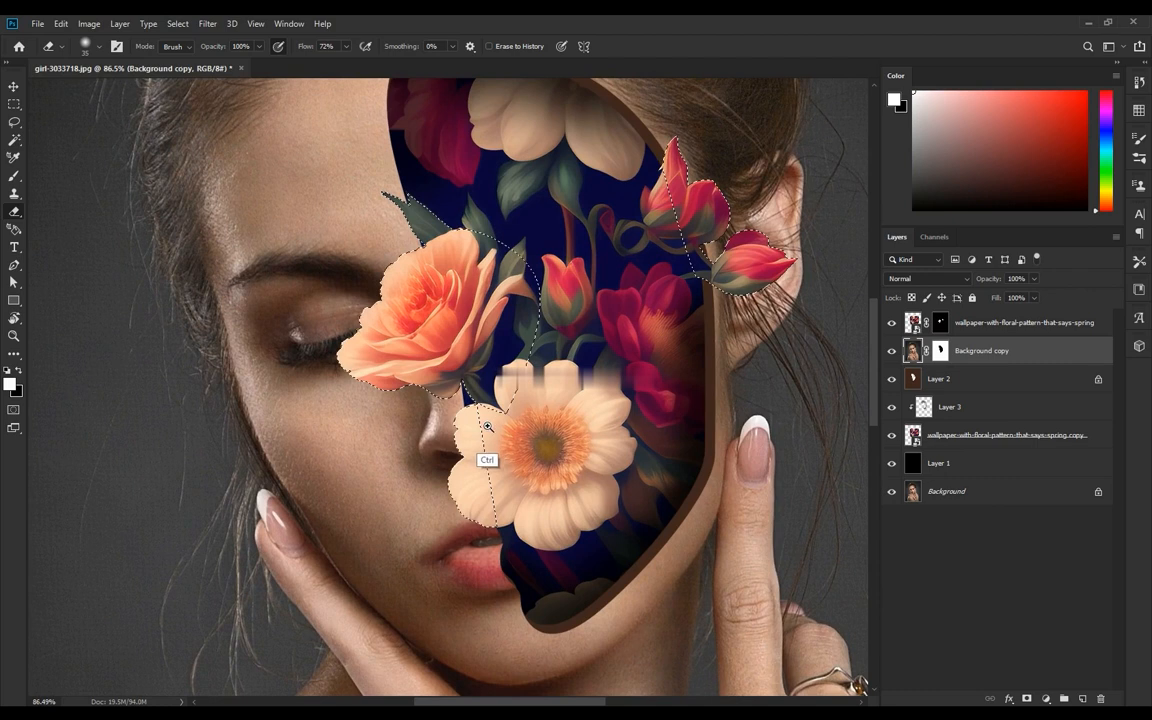
Add a new layer above Background copy, fill the flower selection with white and deselect
left_click(965, 380)
left_click(975, 351)
left_click(1083, 699)
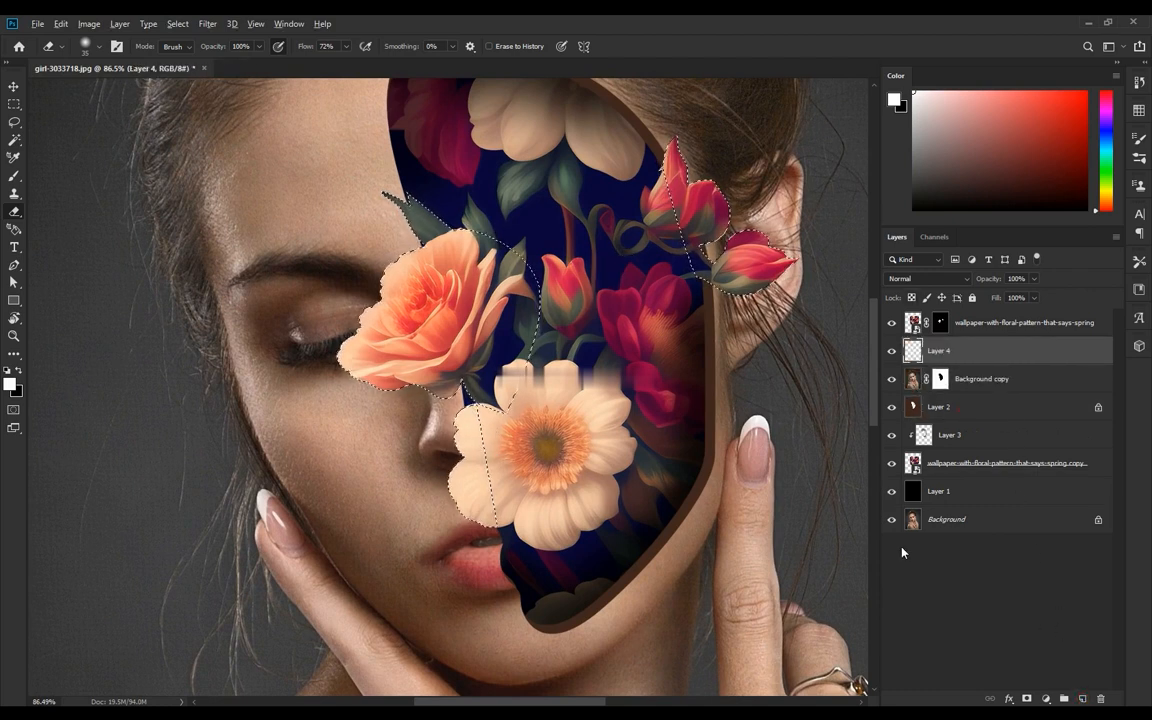
key("ctrl+d")
Shift the white flower silhouette on Layer 4 downward with Free Transform so it shows below the flowers
key("ctrl+t")
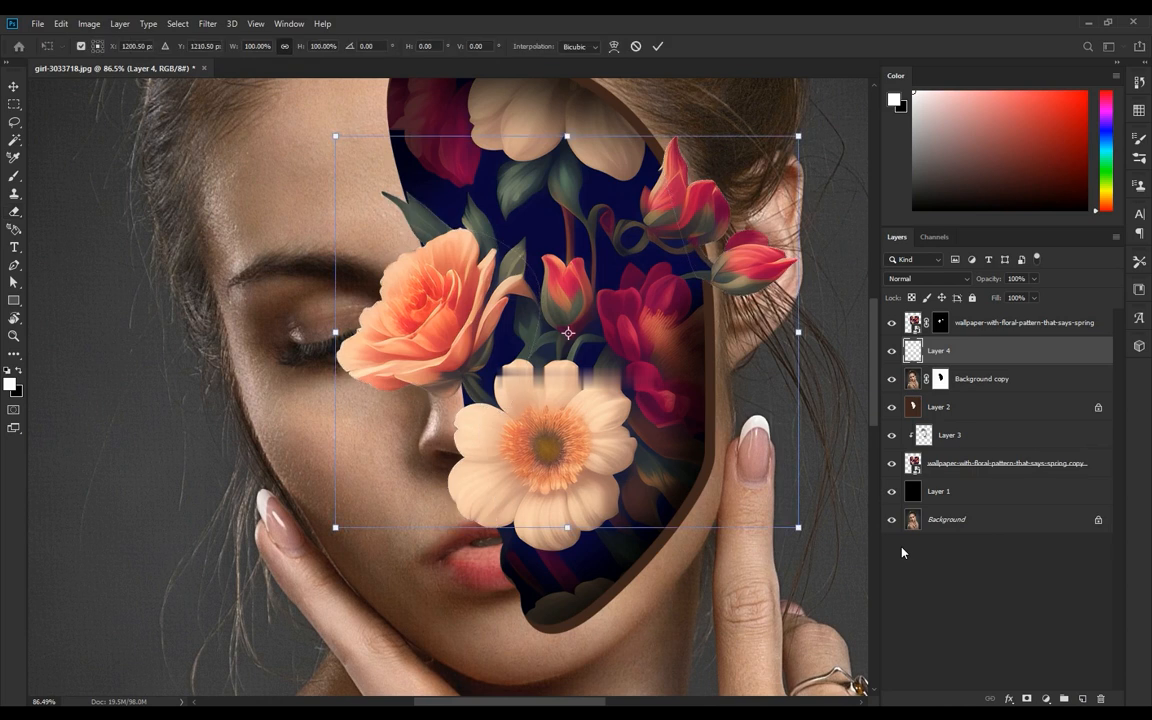
key("shift+Down")
key("shift+Down")
key("shift+Down")
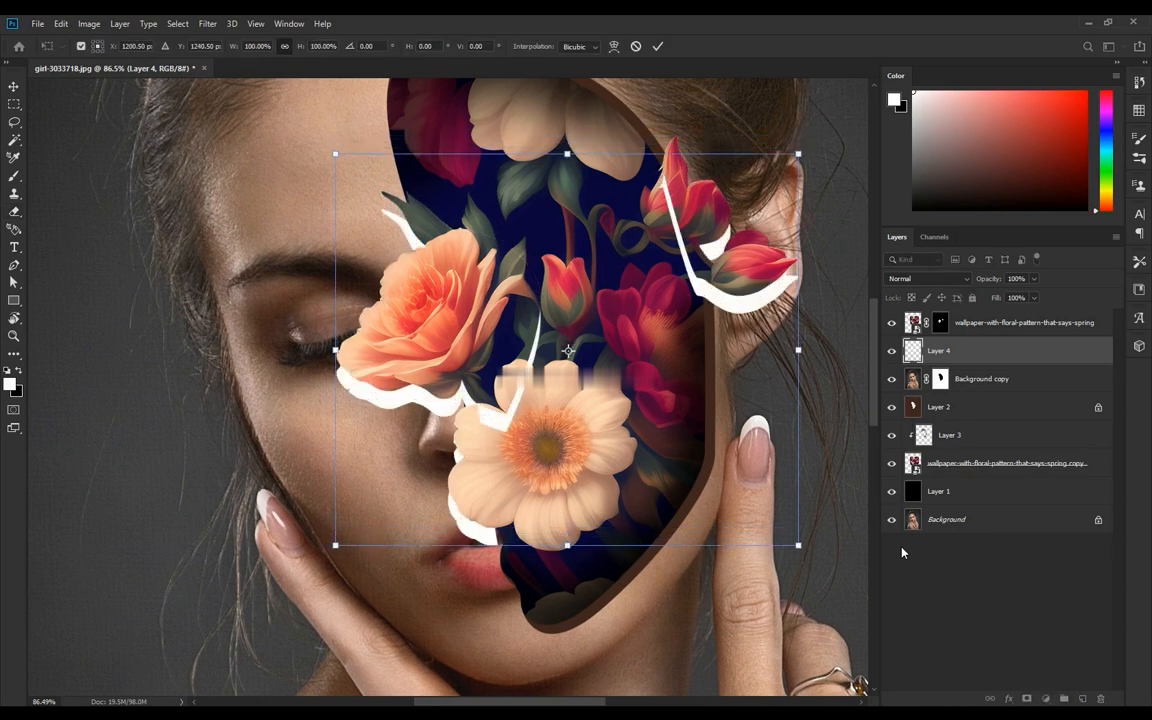
key("Return")
Lock Layer 4's transparent pixels and fill the flower silhouette with black
key("e")
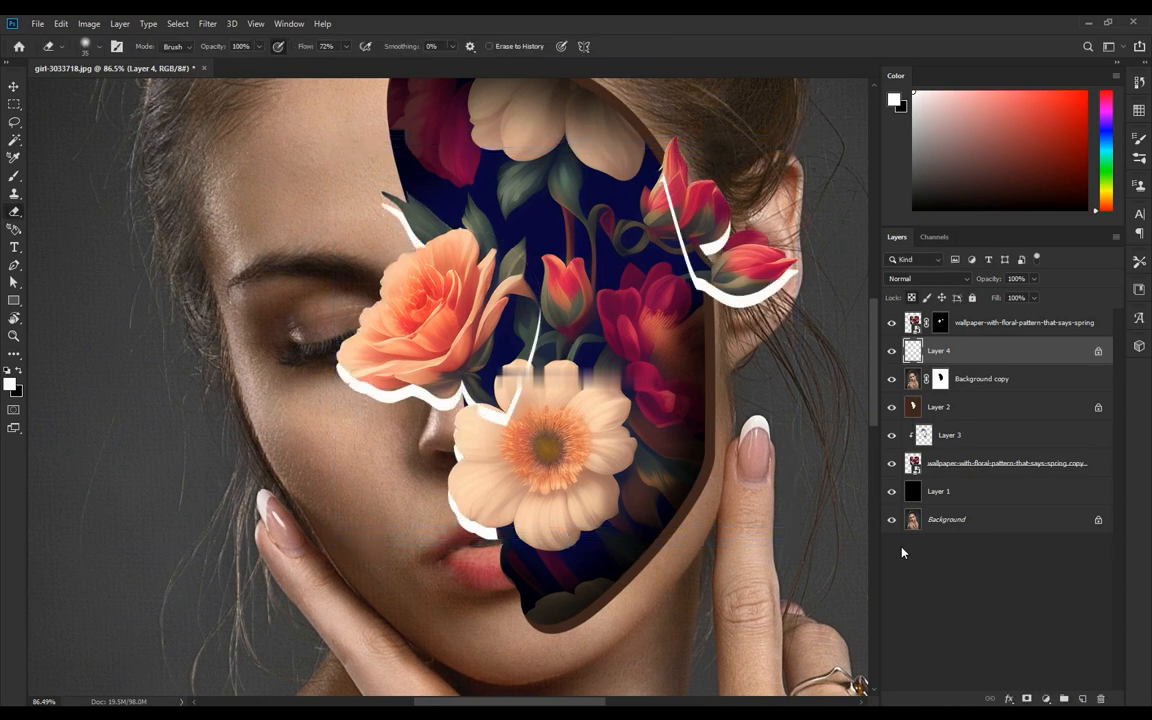
key("Delete")
key("ctrl+z")
key("ctrl+Delete")
mouse_move(659, 351)
left_mouse_down()
mouse_move(630, 350)
mouse_move(659, 351)
left_mouse_up()
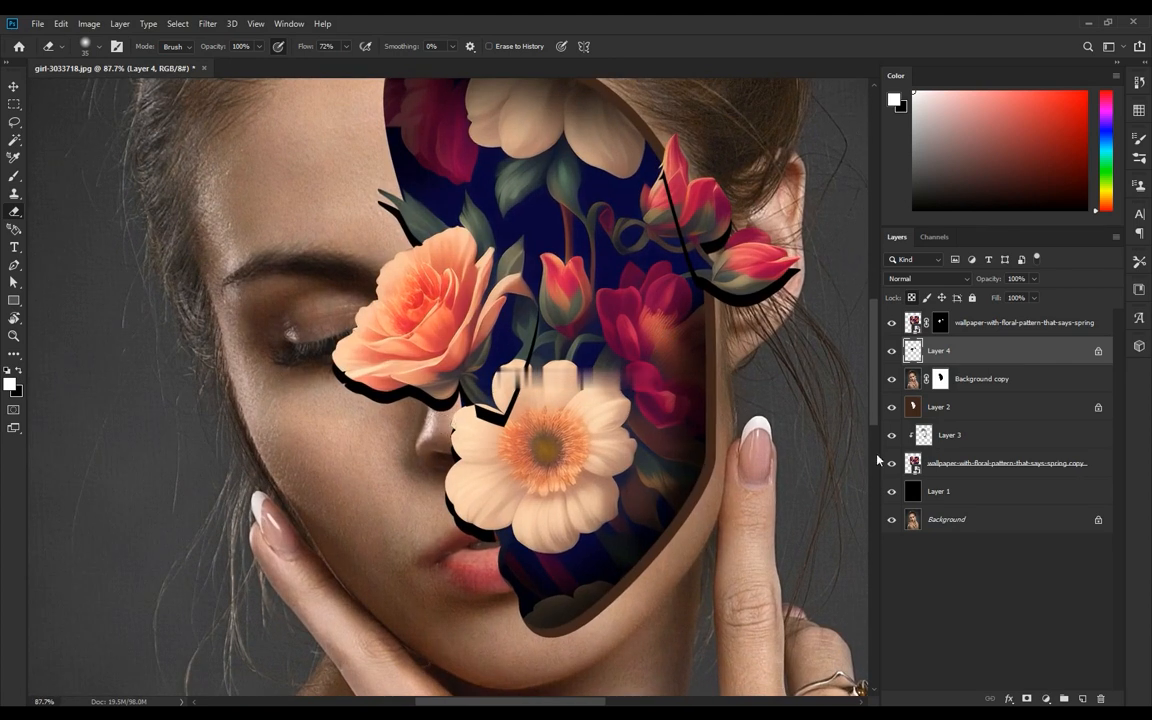
Nudge the black silhouette to the right and slightly down with Free Transform to offset it from the flowers
key("ctrl+t")
key("shift+Right")
key("shift+Right")
key("shift+Right")
key("shift+Right")
key("shift+Down")
key("shift+Down")
key("shift+Up")
key("Return")
left_click(220, 24)
mouse_move(203, 165)
left_click(362, 211)
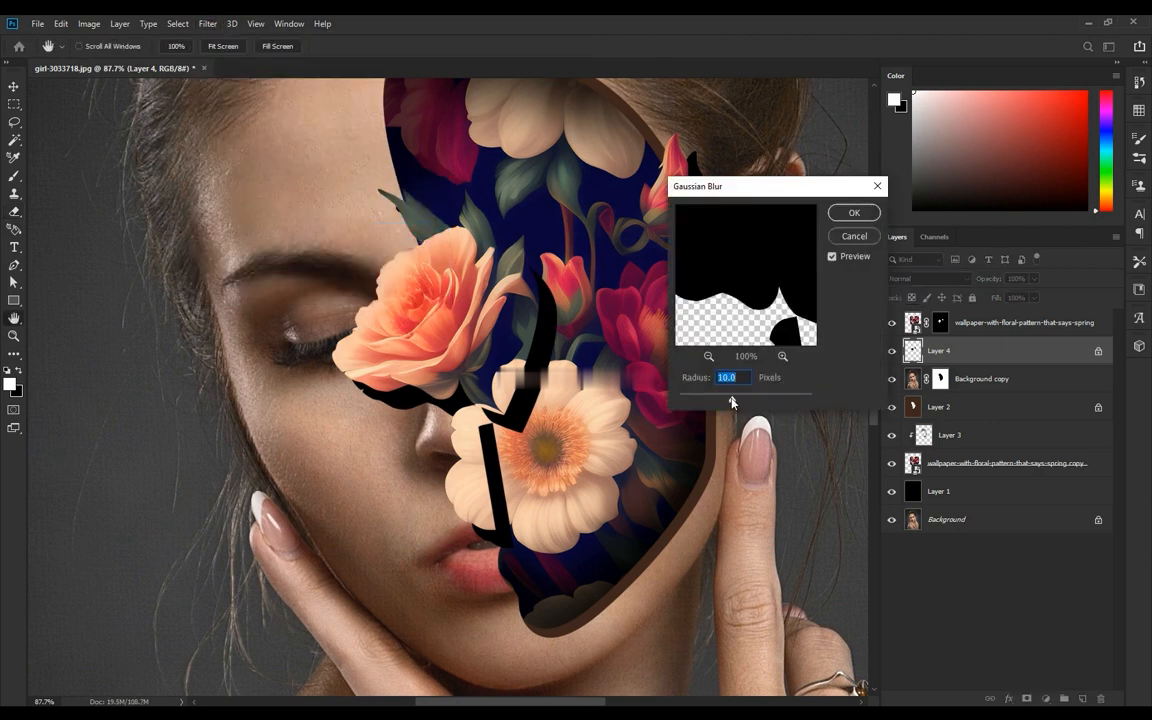
left_click(856, 238)
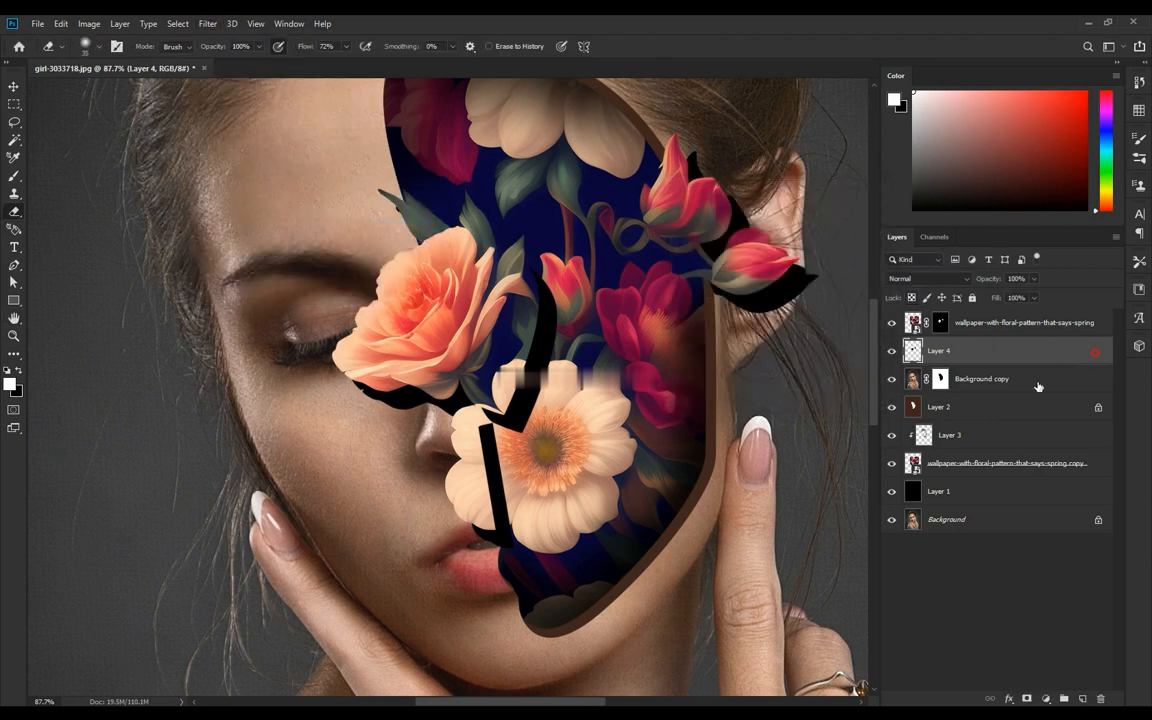
Unlock Layer 4's transparent pixels and apply a Gaussian Blur with a radius of 7.4 pixels to the silhouette
left_click(206, 24)
mouse_move(225, 173)
left_click(355, 212)
left_click_drag(733, 402, 725, 405)
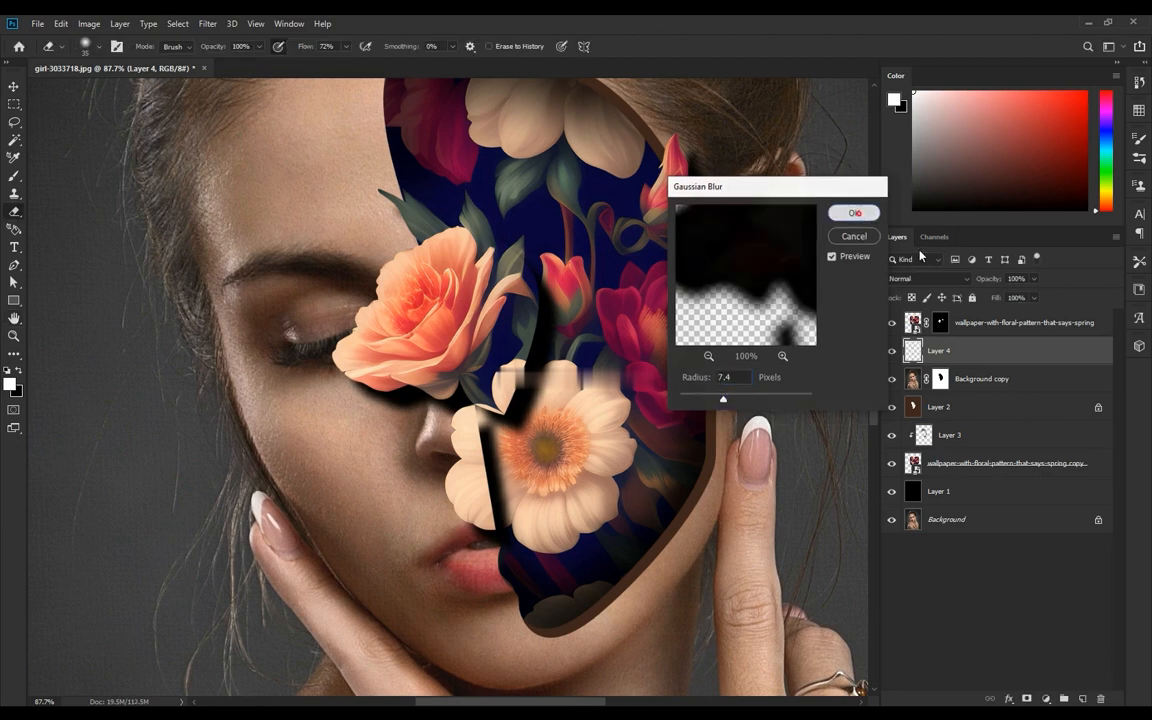
left_click(854, 212)
Reduce the opacity of the blurred shadow layer to 39%
left_click_drag(986, 279, 951, 283)
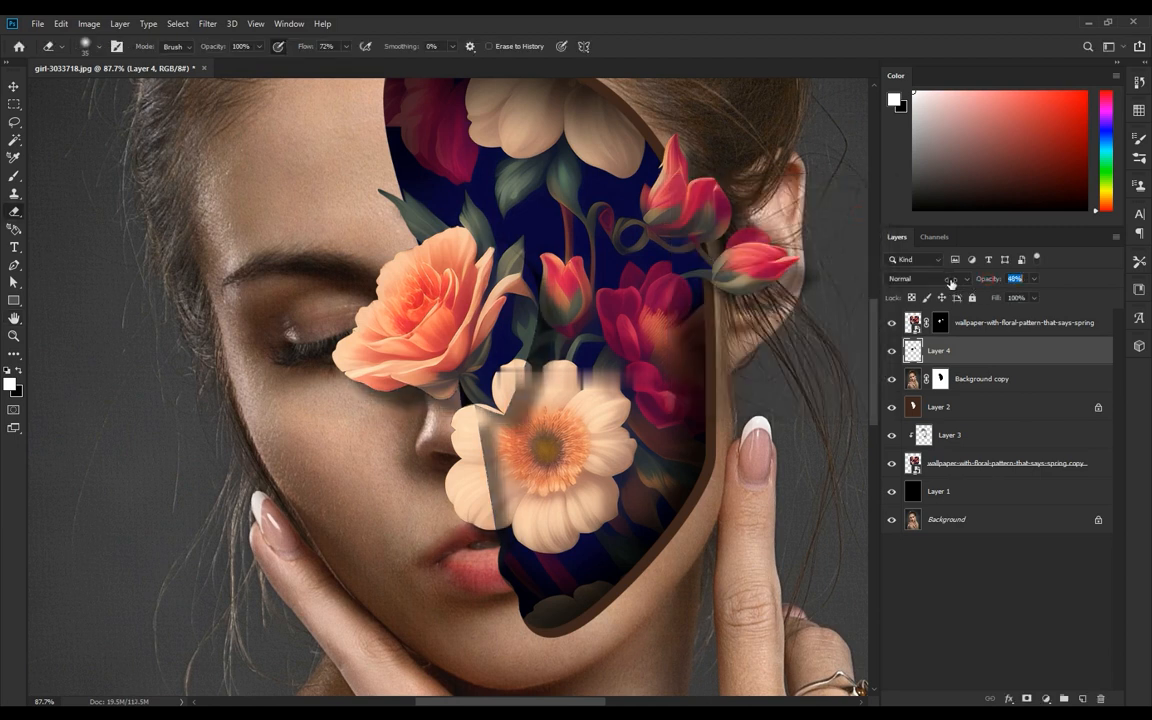
scroll(560, 410, "down", 7)
scroll(545, 418, "up", 6)
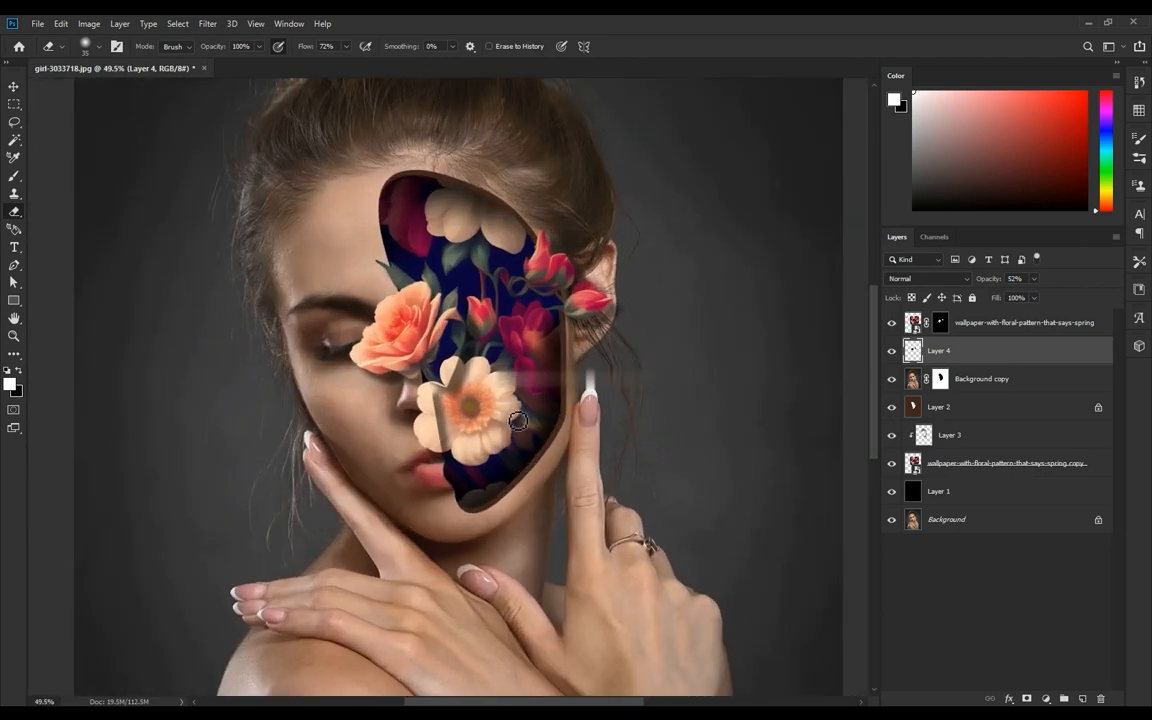
left_click_drag(986, 285, 980, 285)
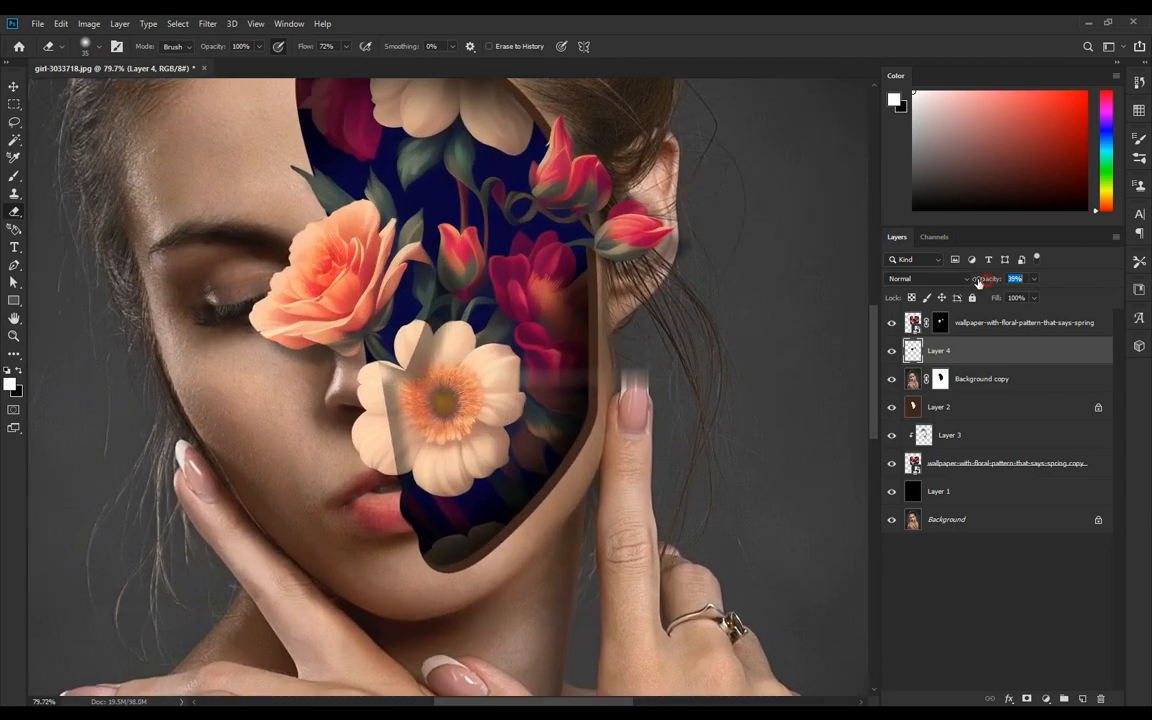
Erase the shadow falling over the white flower and the cutout interior with a size 90 eraser
scroll(476, 357, "down", 1)
left_click_drag(455, 388, 435, 438)
key("]")
key("]")
key("]")
mouse_move(438, 358)
left_mouse_down()
mouse_move(428, 399)
mouse_move(411, 398)
mouse_move(405, 495)
left_mouse_up()
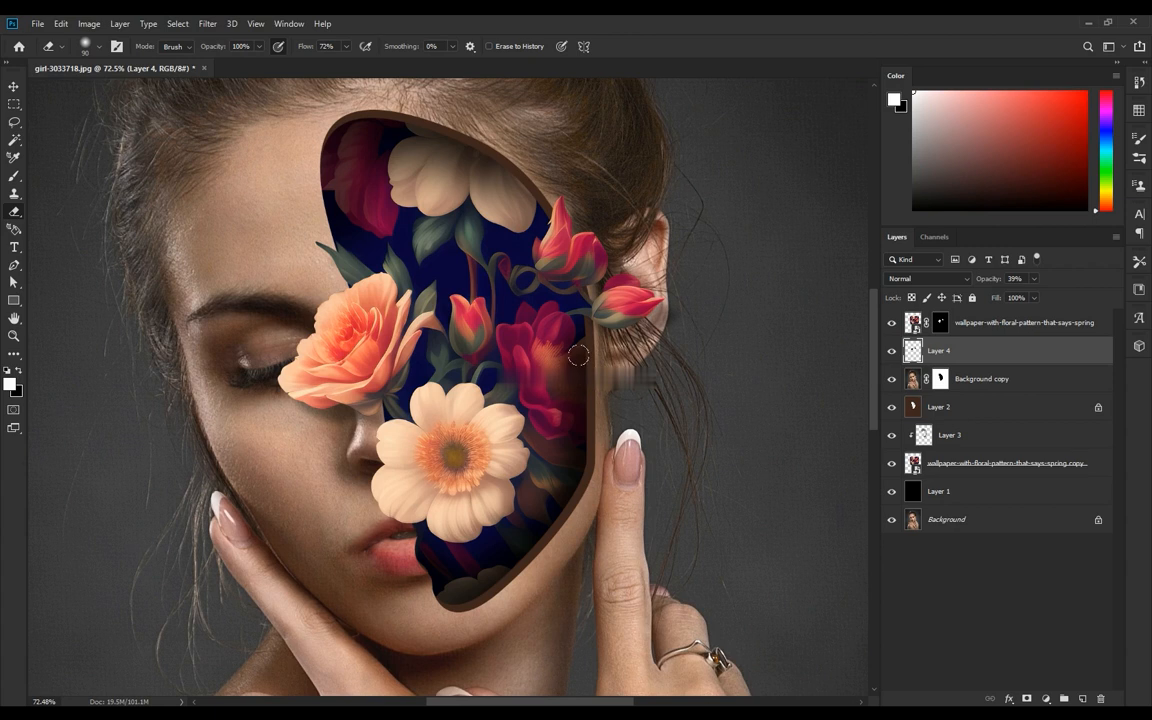
Compare the image with and without the Layer 4 shadow, and inspect the whole portrait and the cutout up close
left_click(891, 351)
left_click(891, 351)
left_click_drag(571, 406, 565, 444)
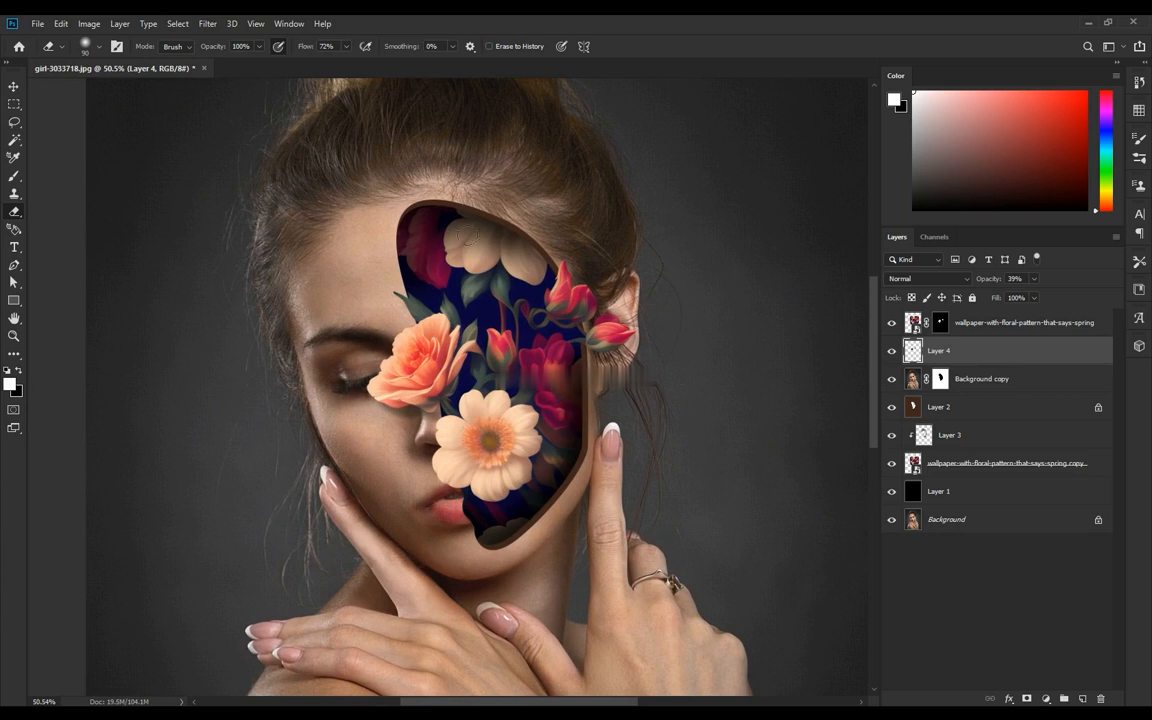
scroll(520, 380, "up", 2)
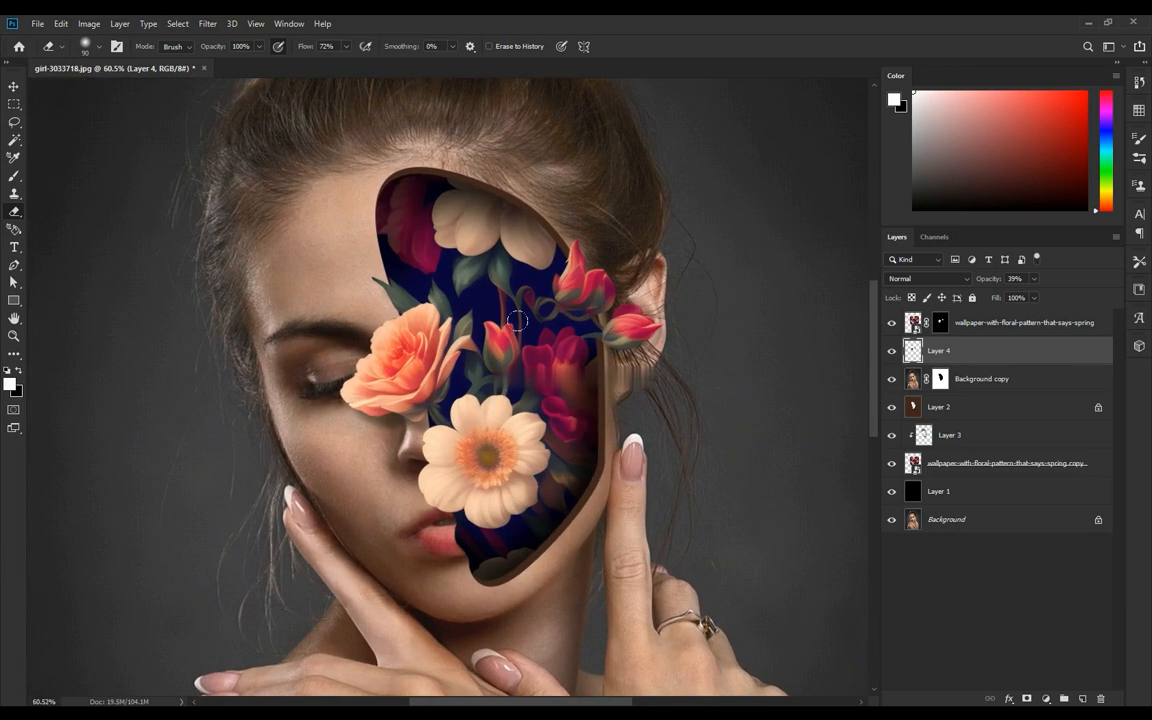
scroll(520, 400, "down", 5)
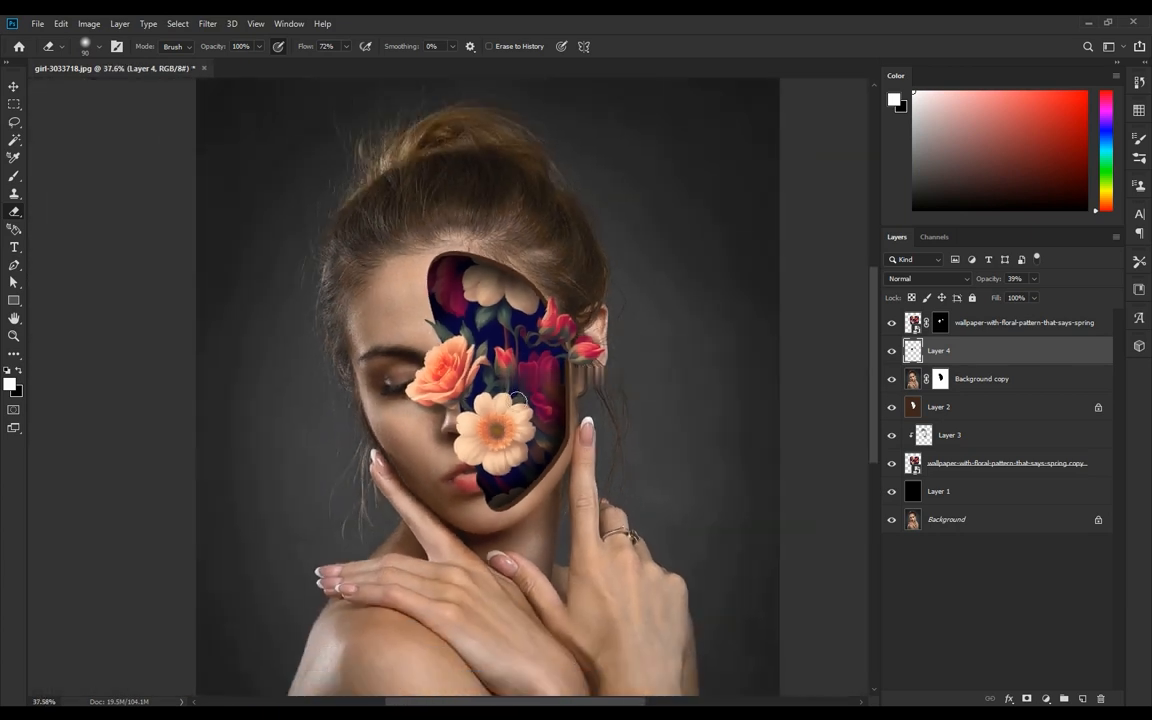
scroll(495, 400, "up", 1)
key("v")
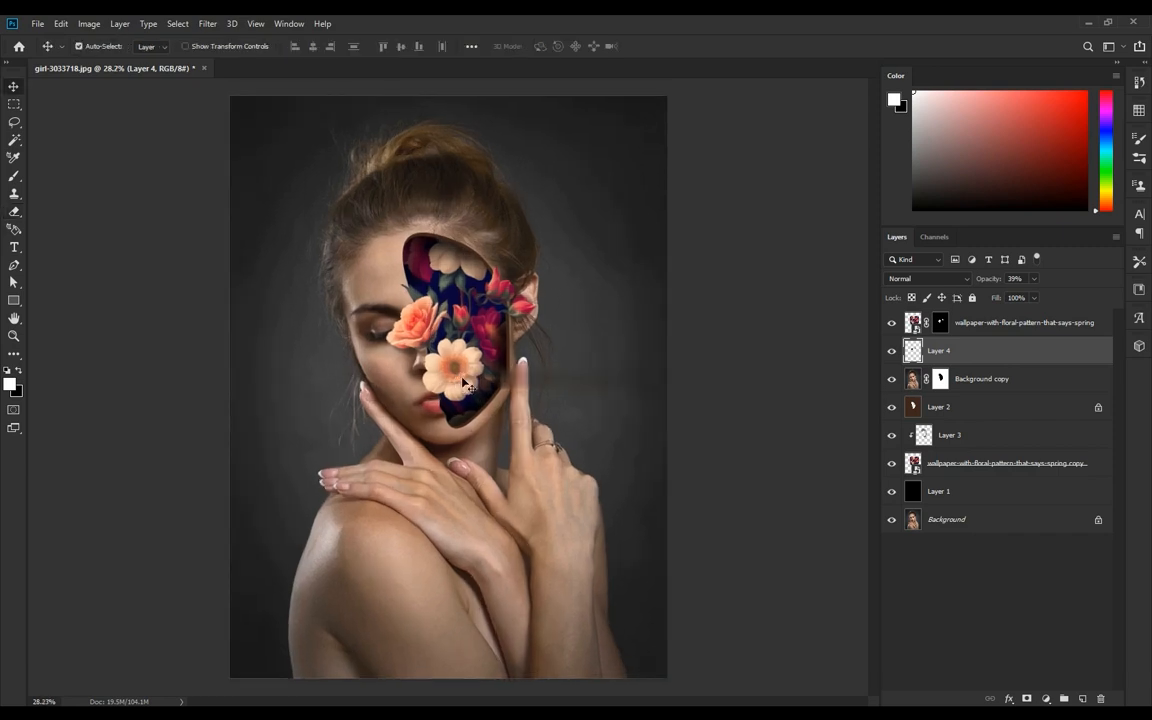
scroll(467, 388, "up", 4)
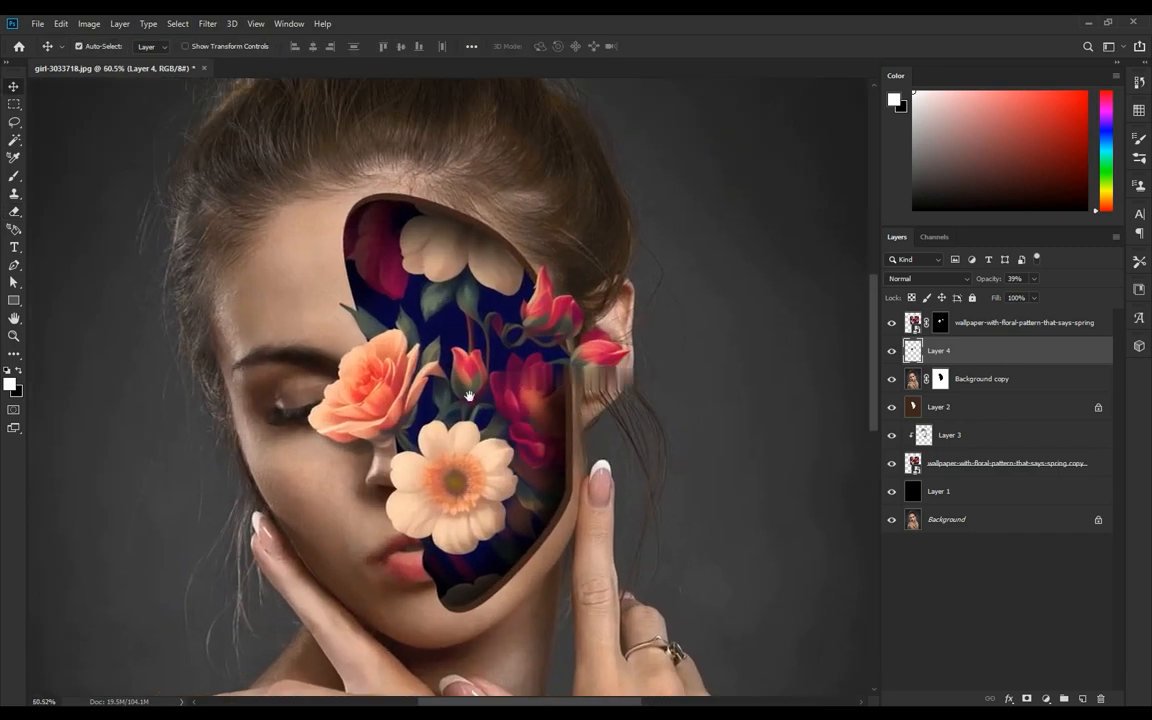